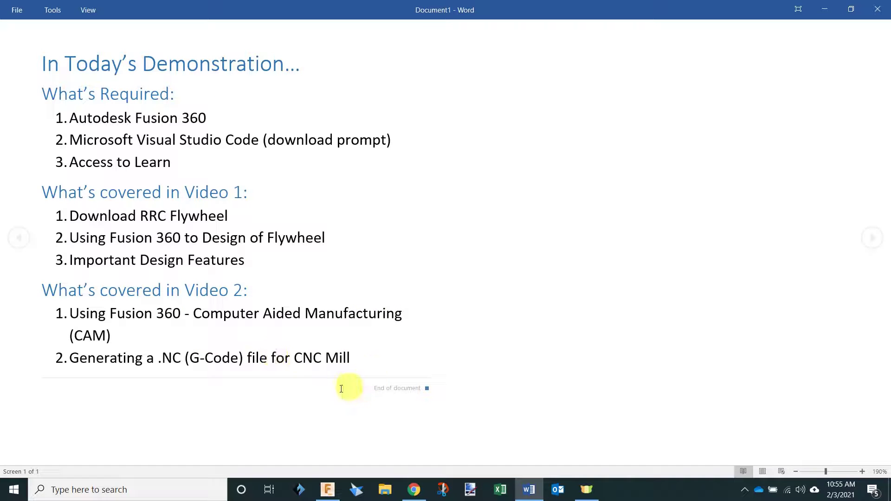
Switch to Fusion 360 and play the toolpath simulation of Setup1 for the custom example flywheel.
click(327, 489)
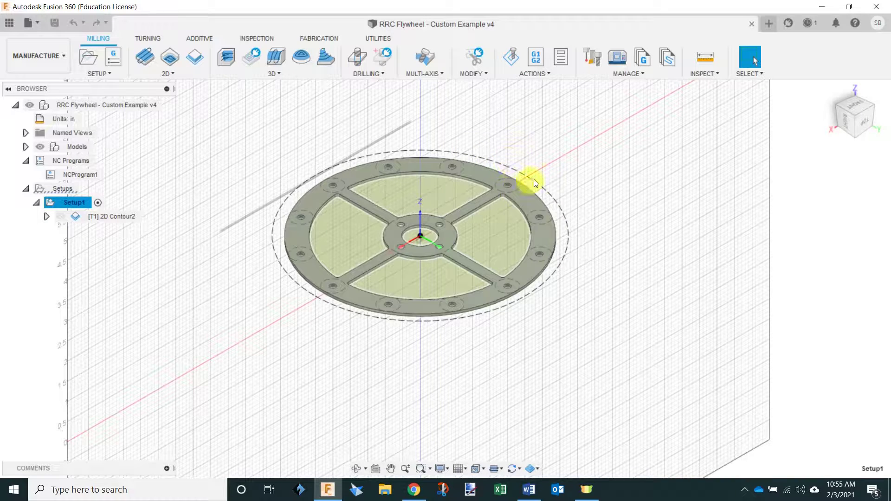
click(513, 57)
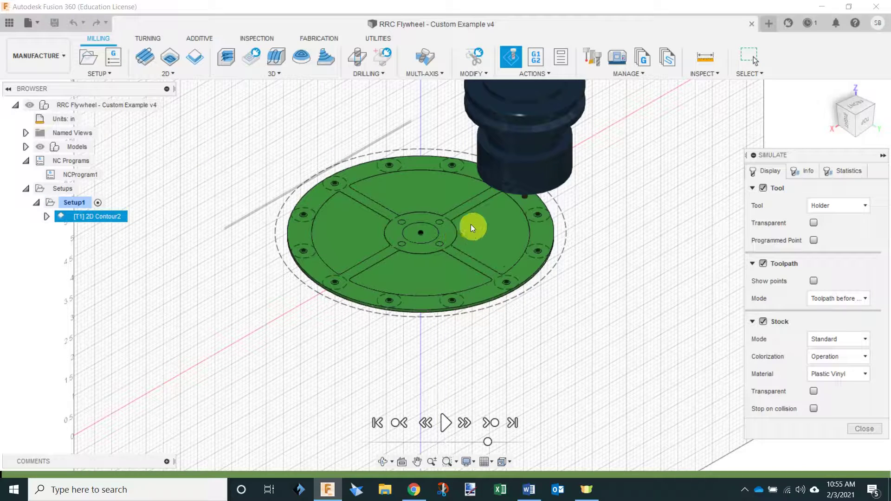
click(445, 430)
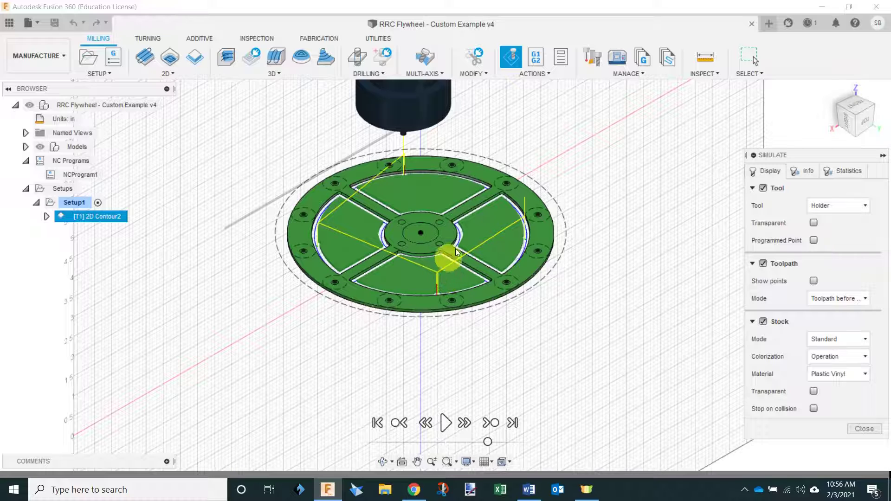
Switch to Chrome and open Station 5 - Flywheel CNC Programming and Milling in Module 2 of the course content.
click(415, 491)
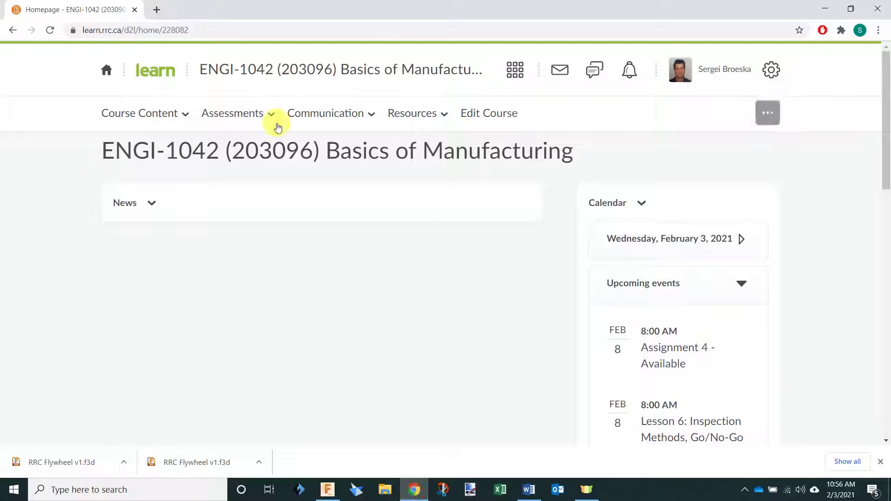
drag(124, 203, 261, 246)
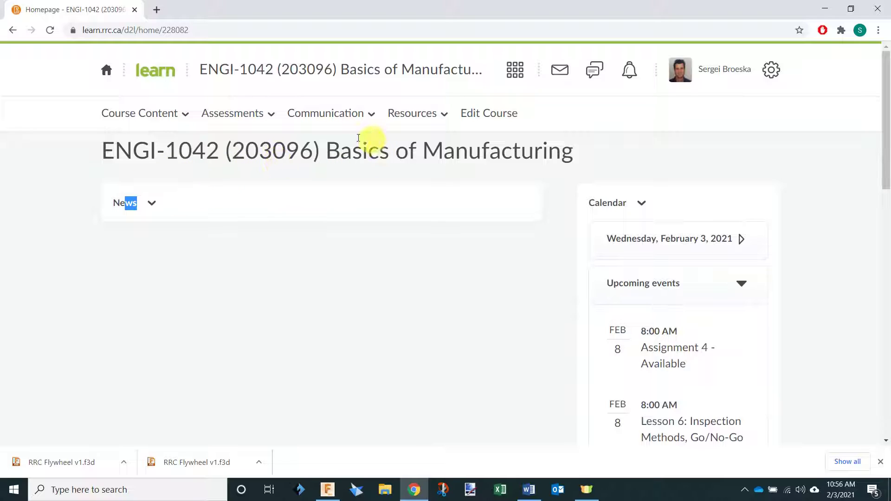
click(156, 119)
click(121, 154)
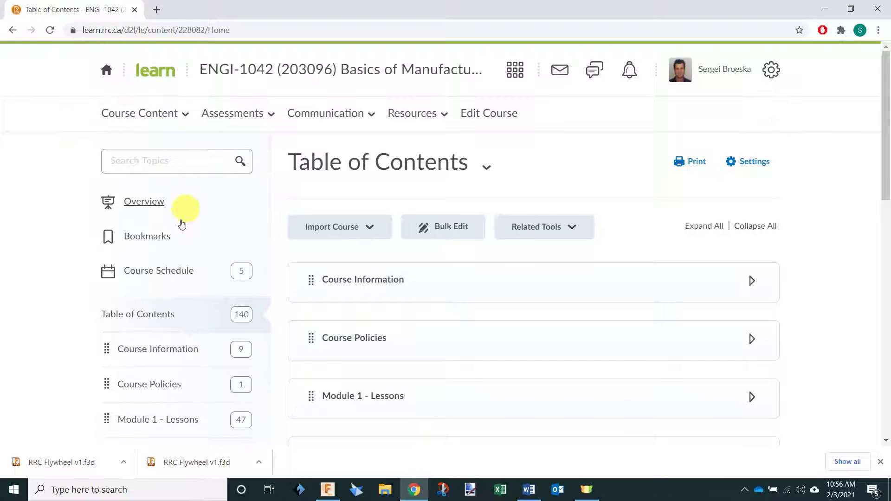
scroll(199, 188, down, 5)
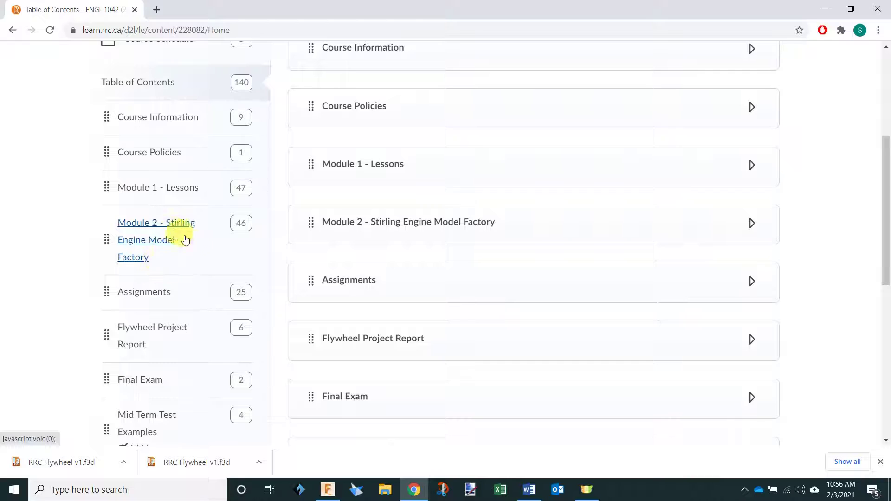
click(157, 241)
scroll(163, 275, down, 8)
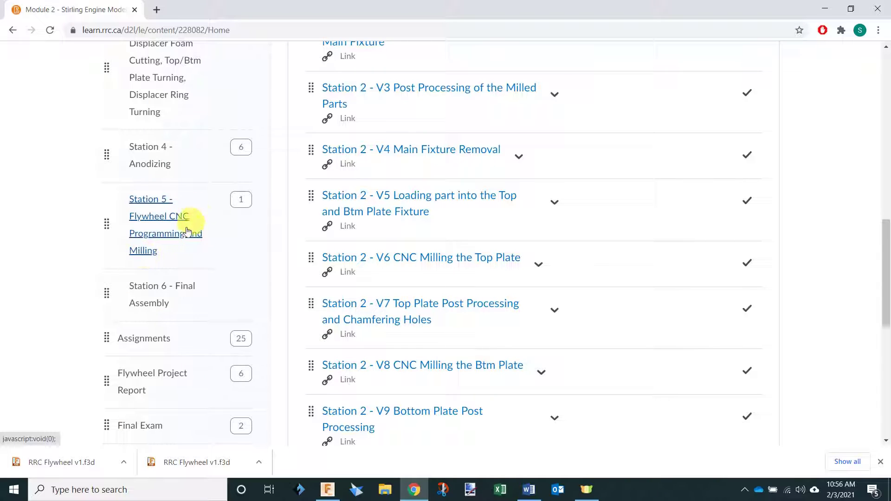
click(164, 239)
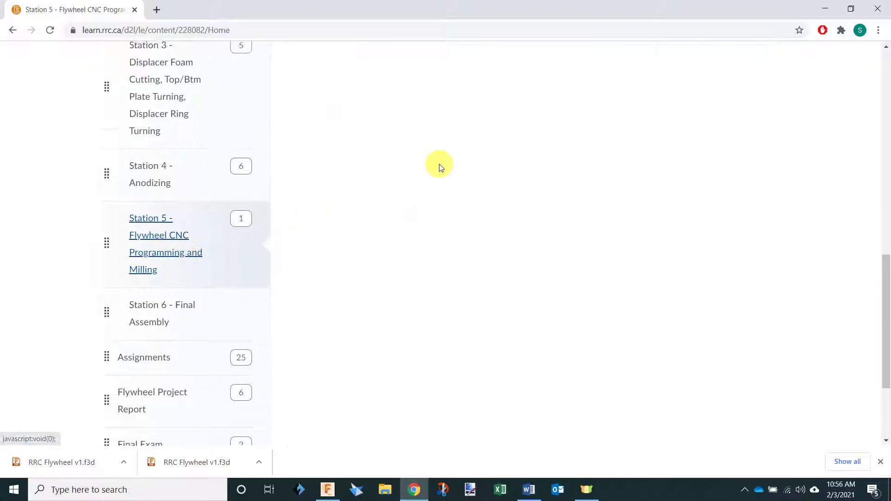
scroll(367, 283, down, 1)
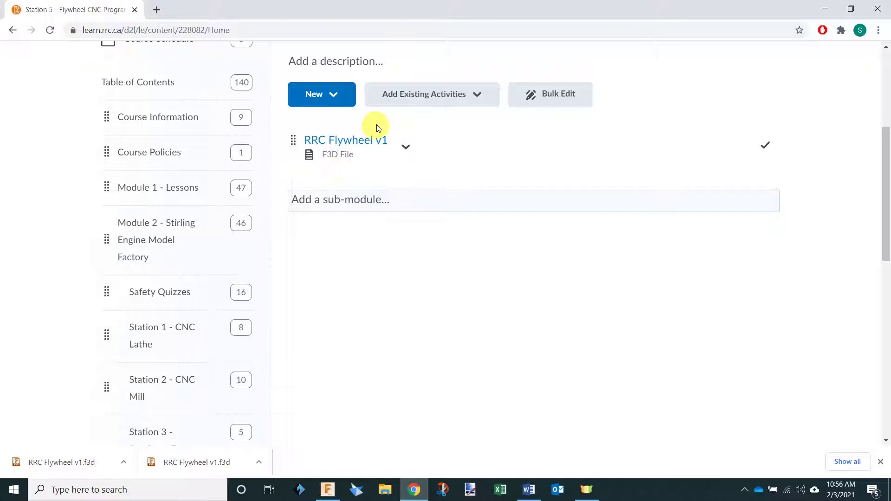
Download the RRC Flywheel v1 F3D file to the Downloads folder, replacing the existing RRC Flywheel v1 file.
click(403, 147)
click(427, 340)
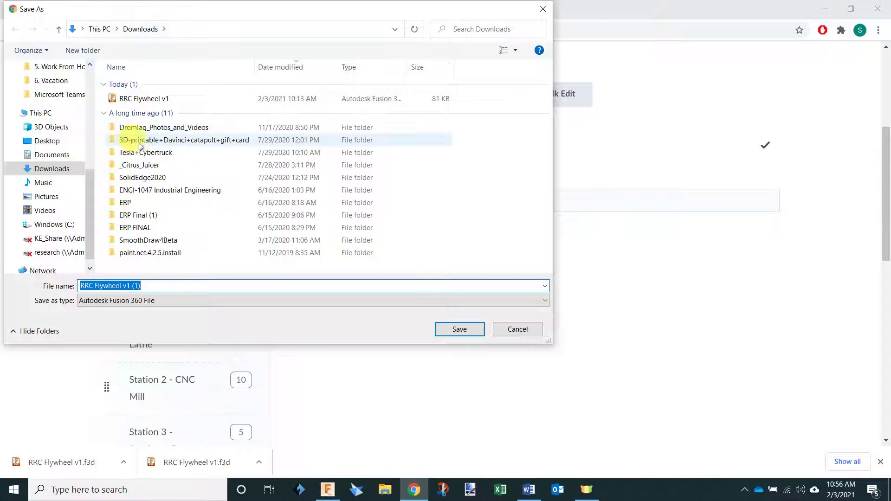
click(133, 97)
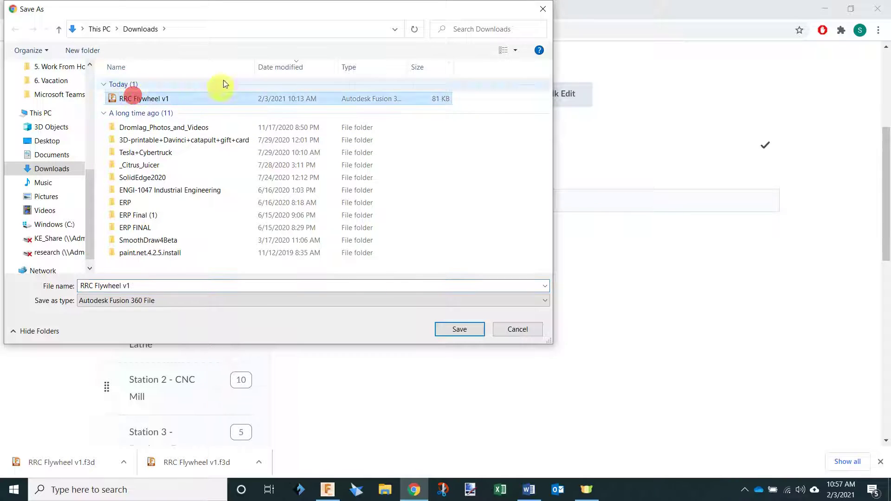
click(472, 331)
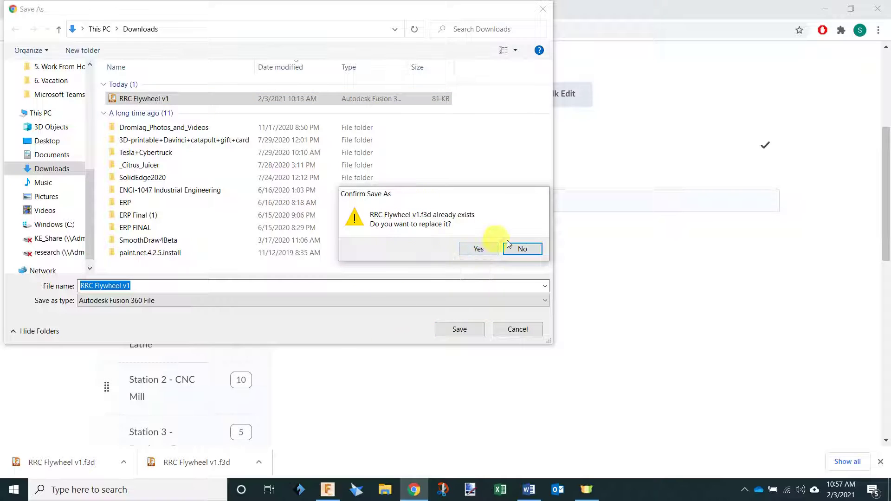
click(478, 250)
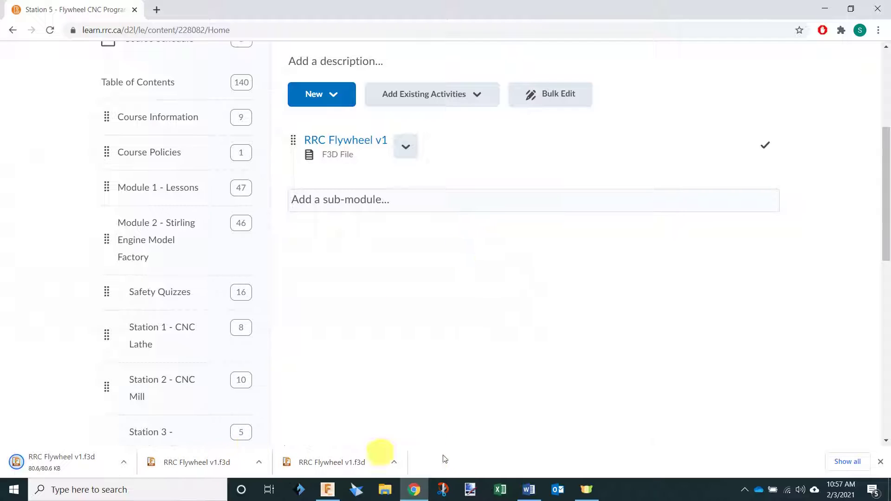
click(881, 461)
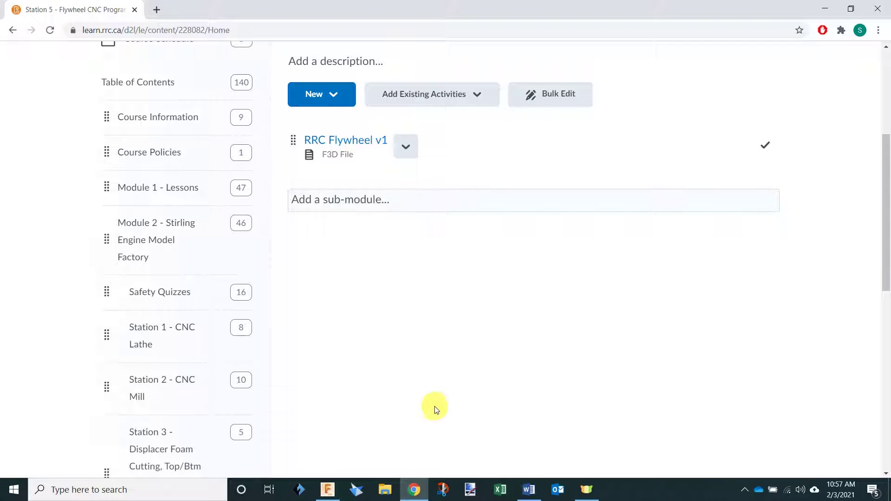
Switch to Fusion 360 and open the RRC Flywheel v1 file from the computer's Downloads folder.
click(328, 490)
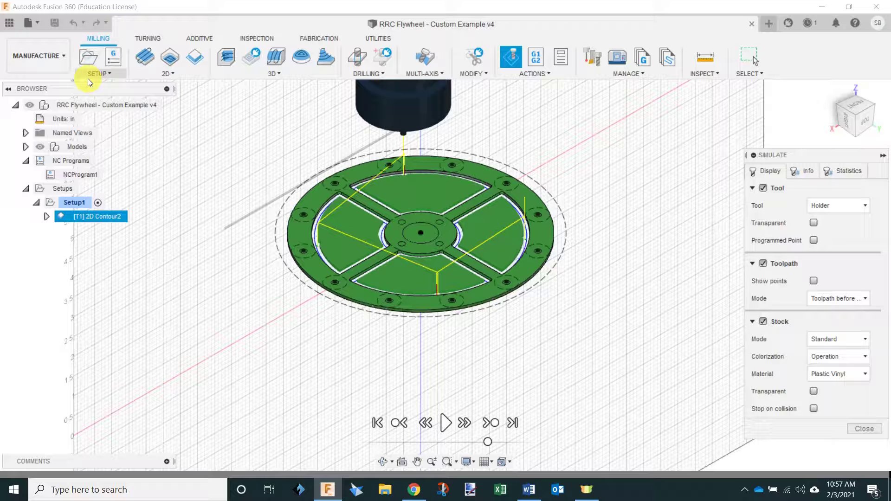
click(38, 23)
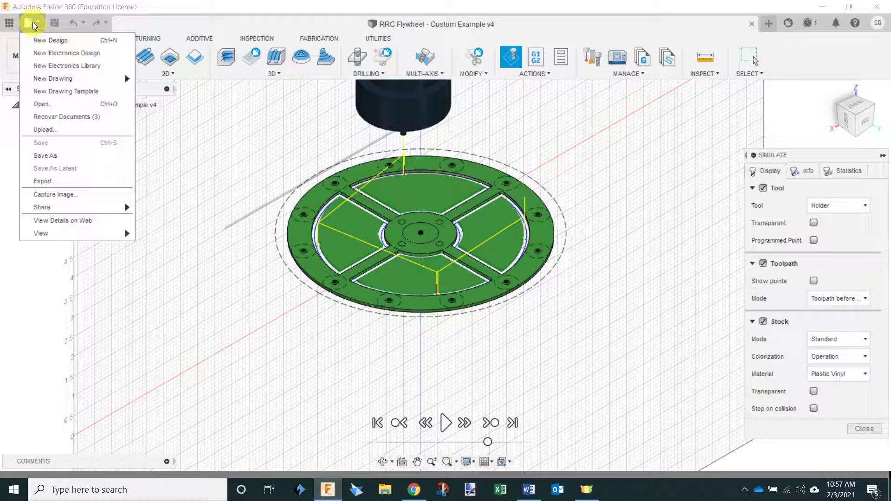
click(67, 107)
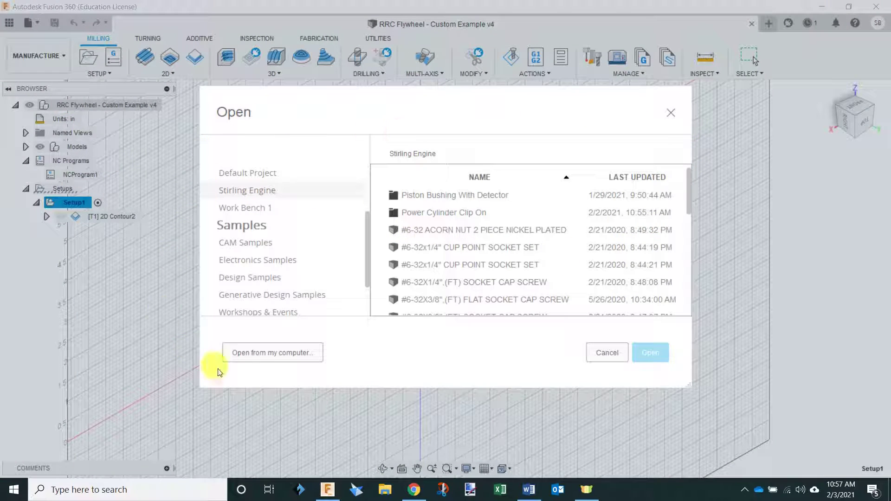
click(292, 354)
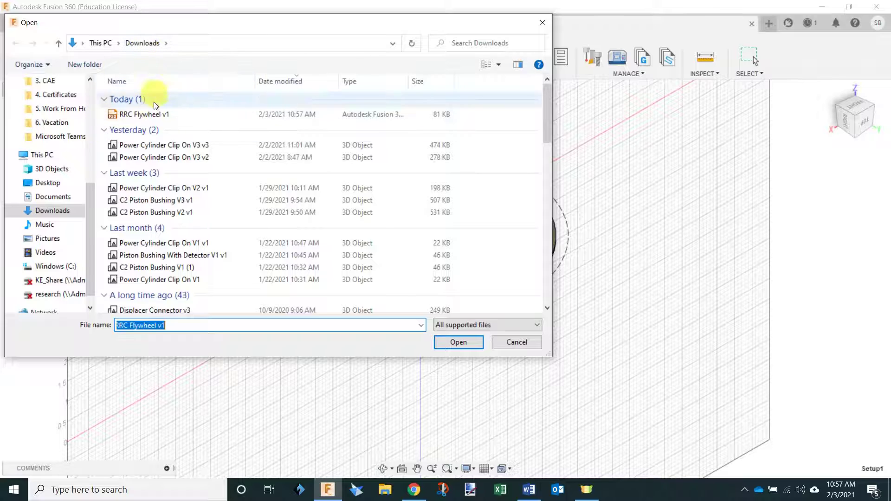
click(172, 112)
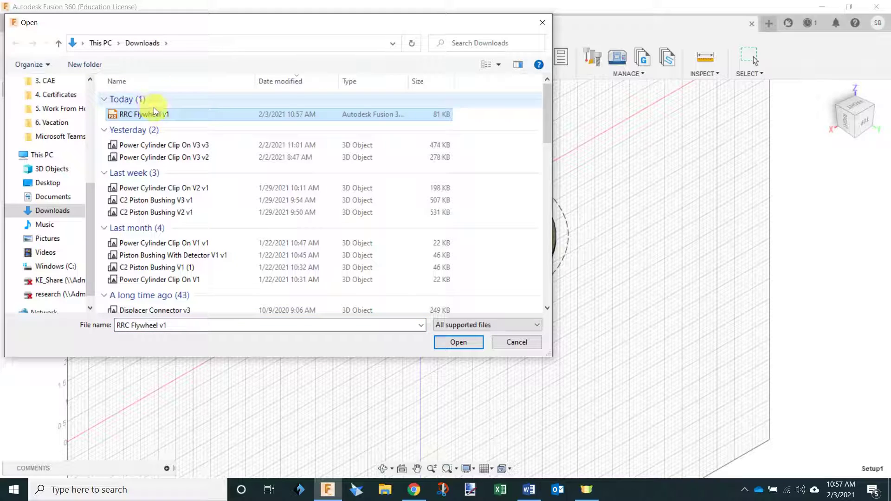
click(473, 346)
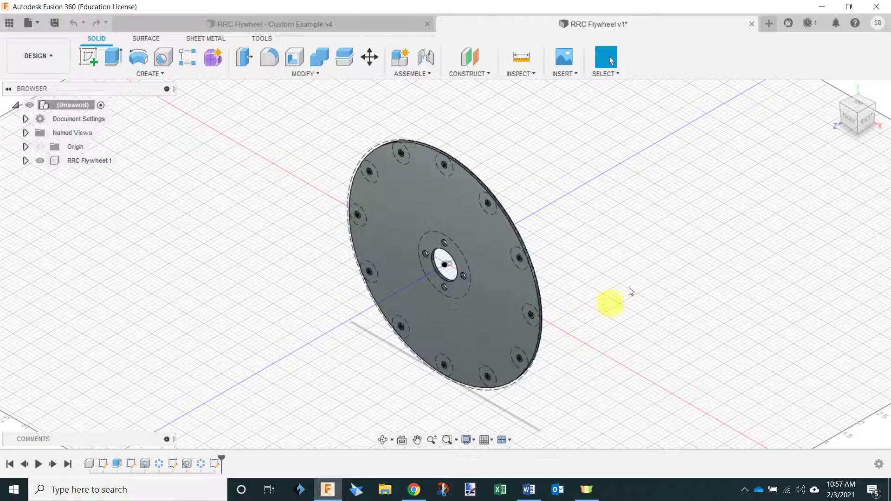
Examine the flywheel disc from a flat-lying angle and check the units in the document settings.
shift+middle_drag(574, 310, 434, 342)
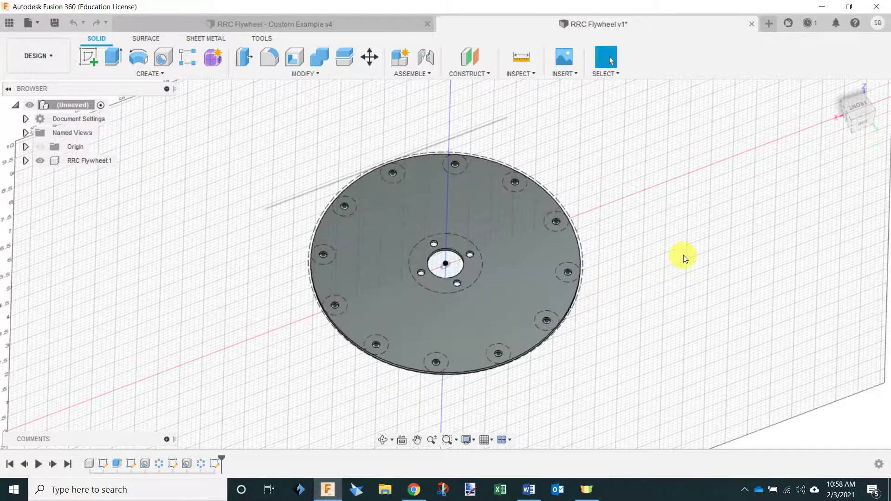
shift+middle_drag(527, 285, 557, 280)
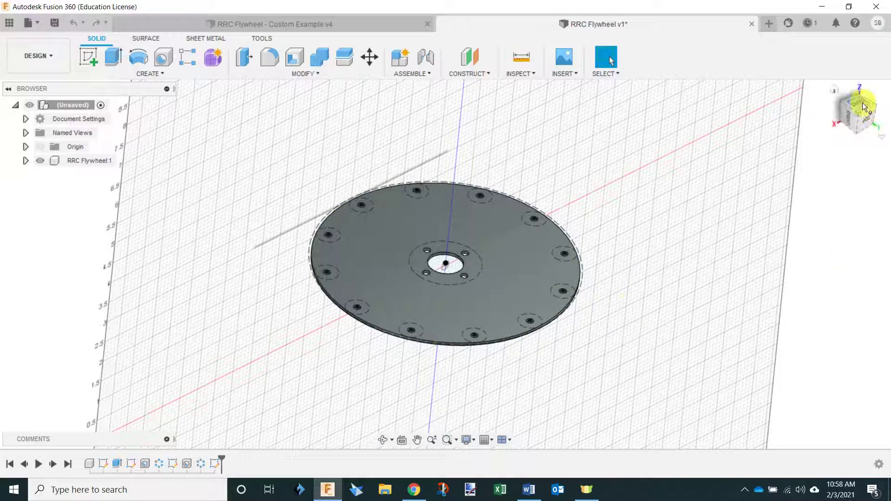
shift+middle_drag(493, 98, 446, 119)
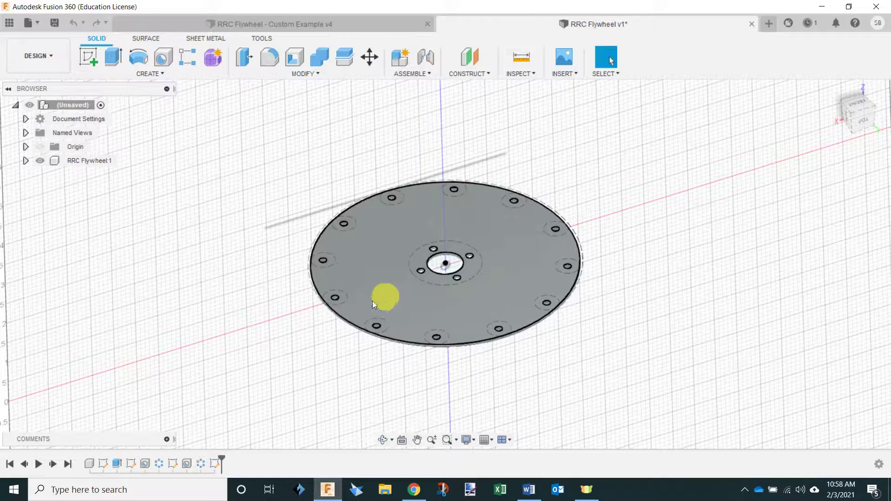
click(25, 120)
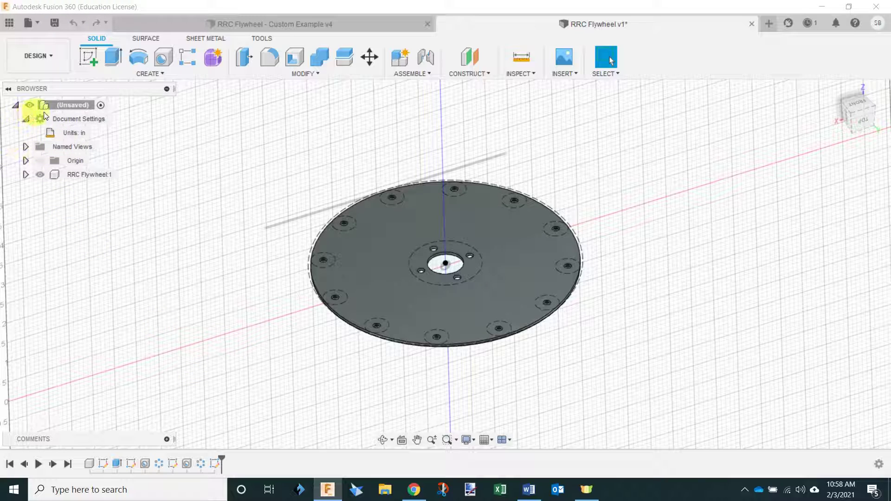
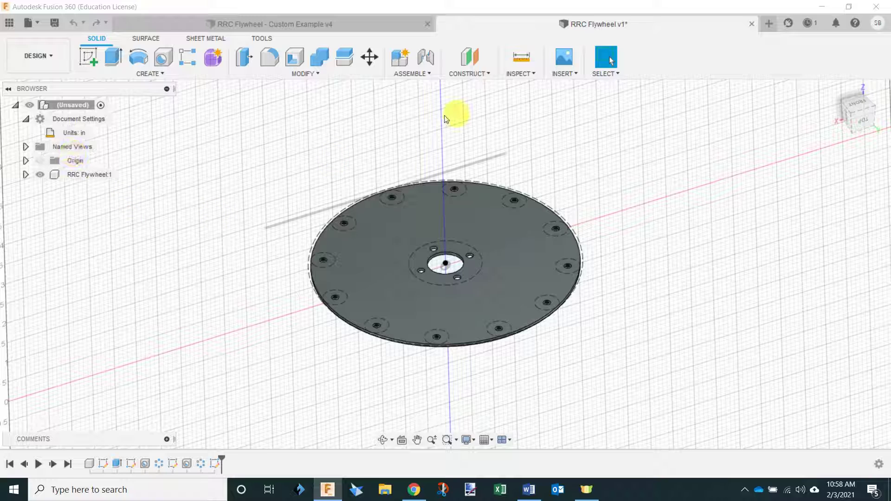
Measure the diameter of the circle along the flywheel's outer edge.
click(523, 58)
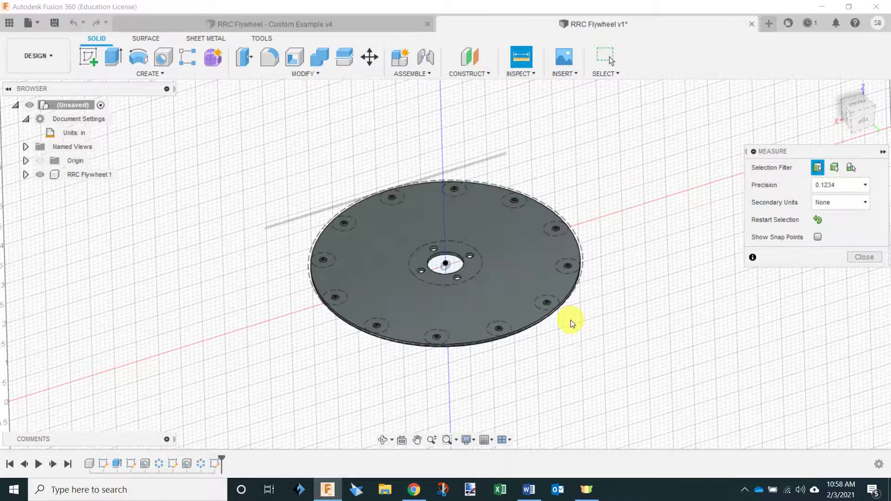
scroll(575, 292, up, 3)
scroll(573, 283, up, 3)
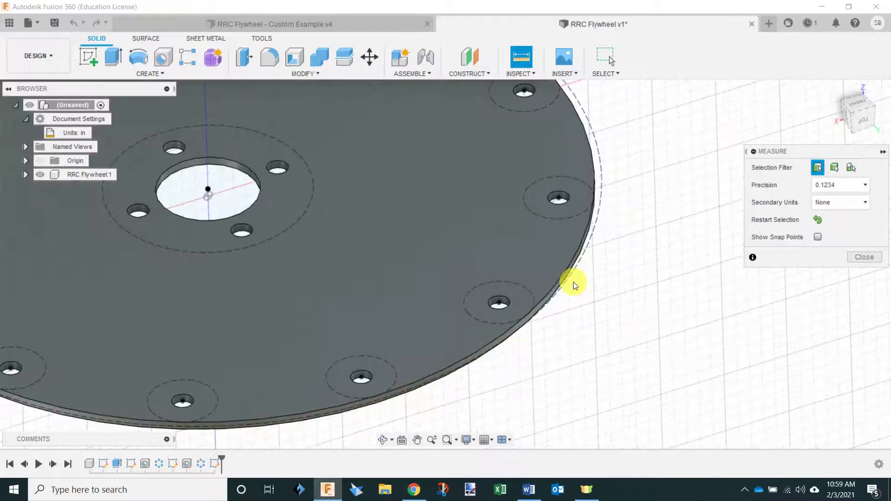
scroll(573, 284, up, 3)
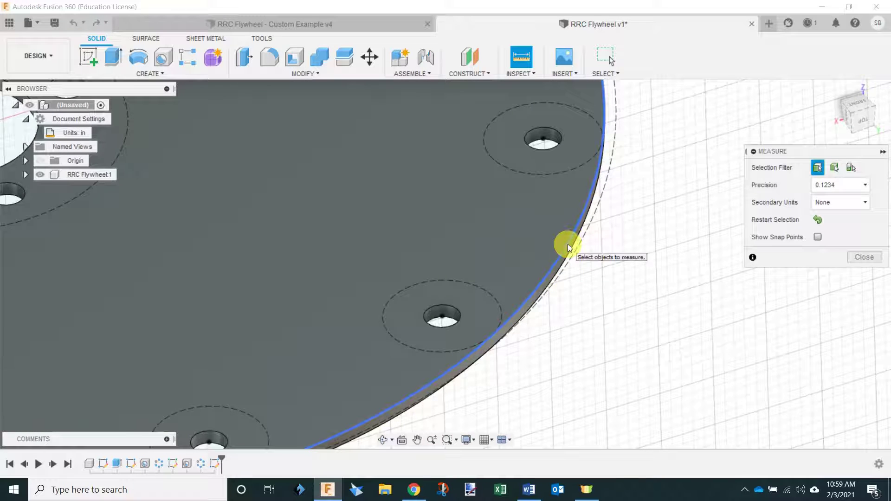
click(567, 245)
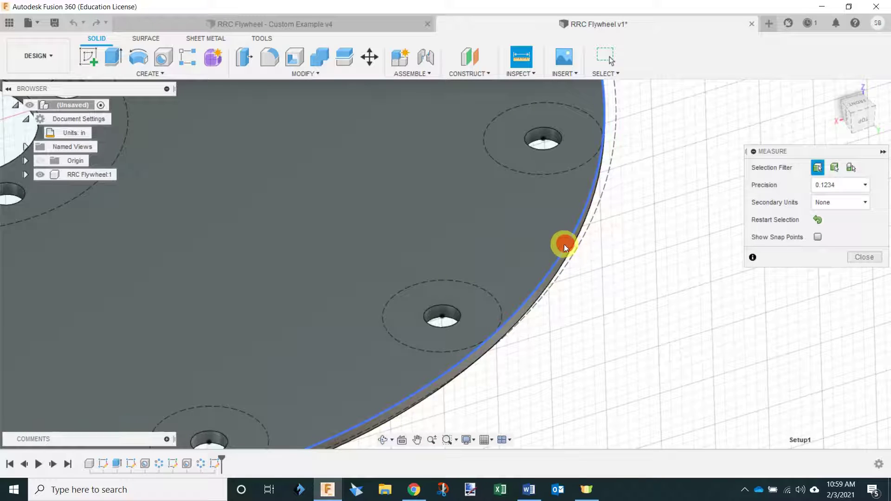
scroll(696, 211, down, 5)
scroll(705, 207, down, 2)
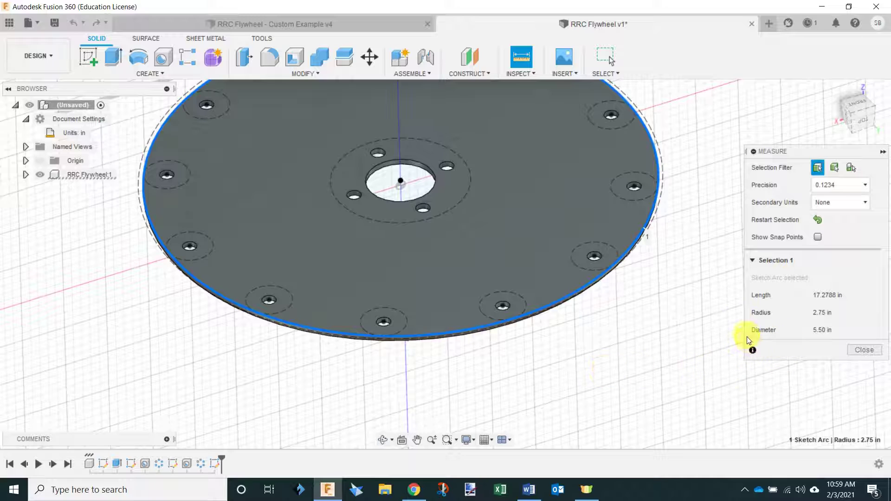
scroll(550, 355, down, 3)
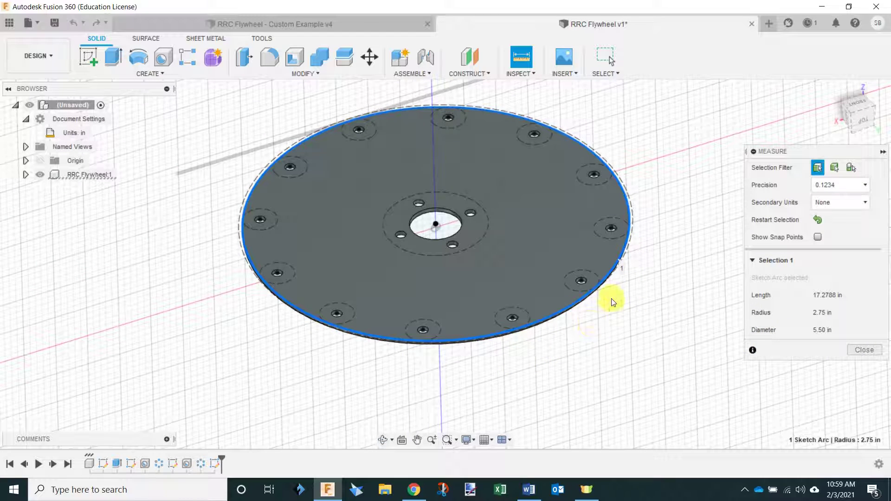
click(869, 354)
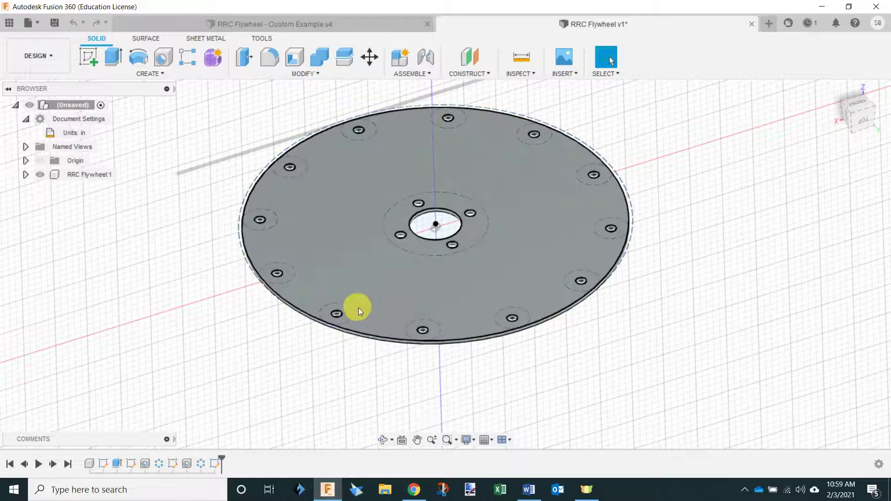
Apply a uniform Scale to the flywheel body with a scale factor of 1.00.
click(316, 299)
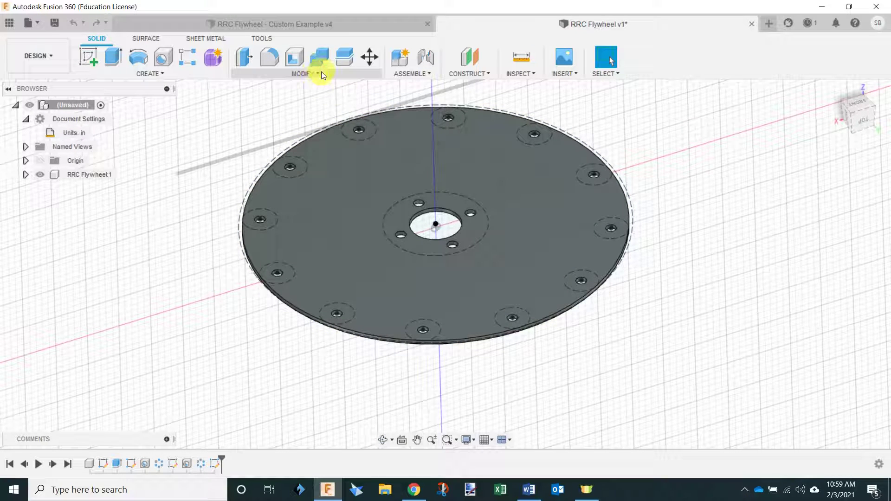
click(321, 72)
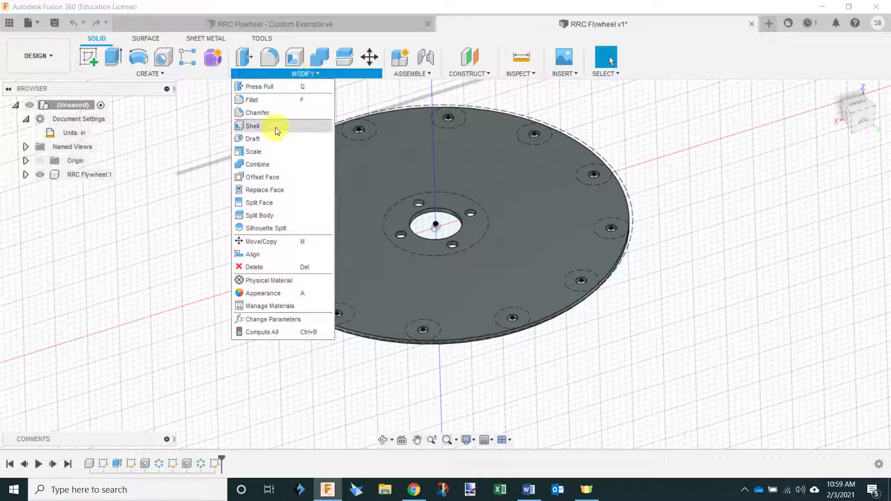
click(266, 151)
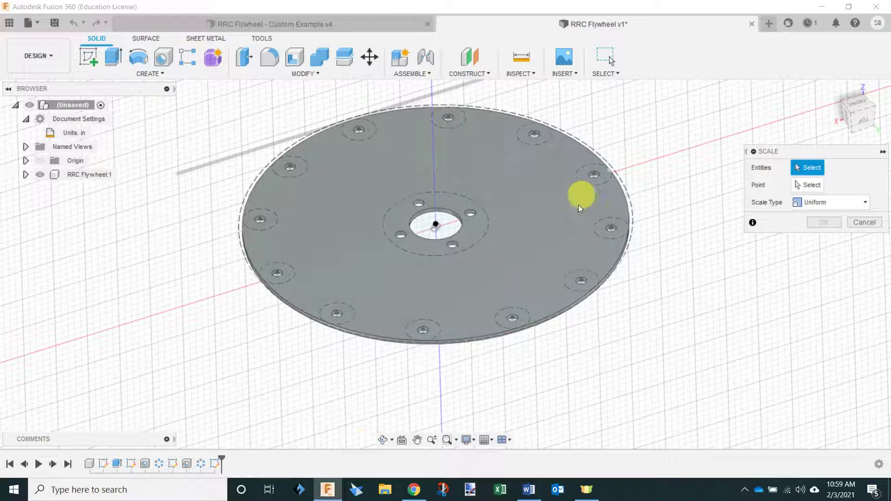
click(518, 247)
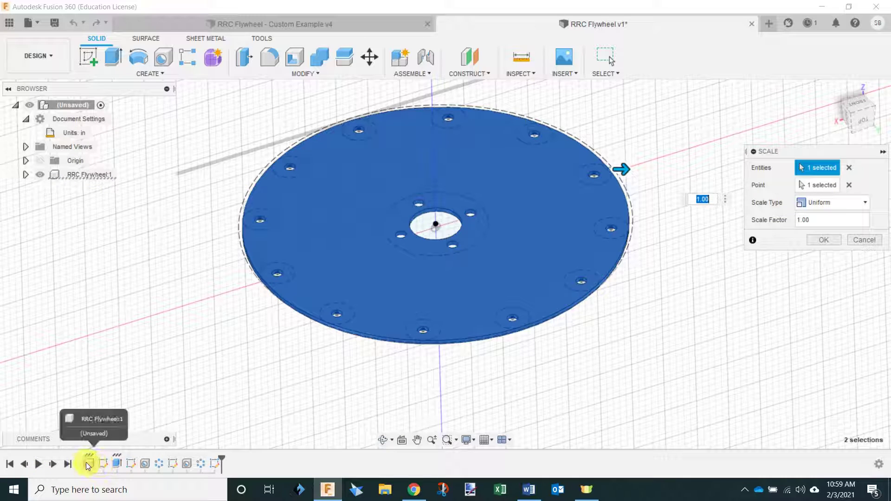
click(116, 464)
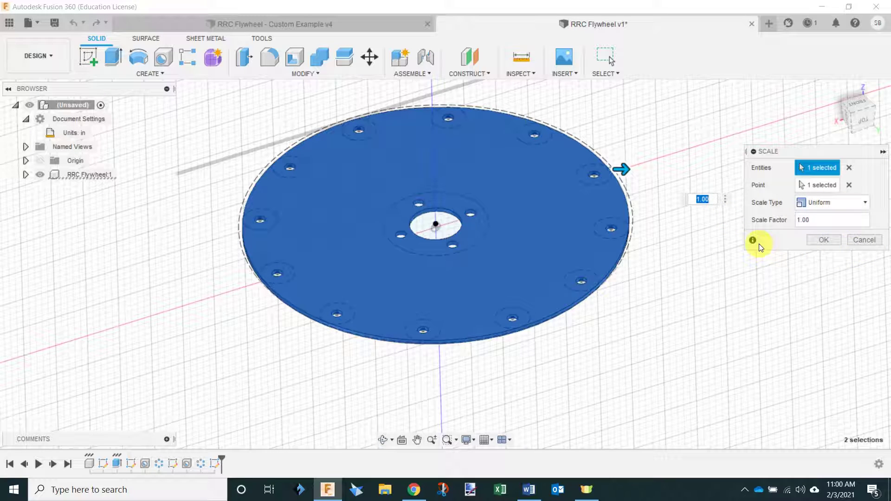
click(824, 241)
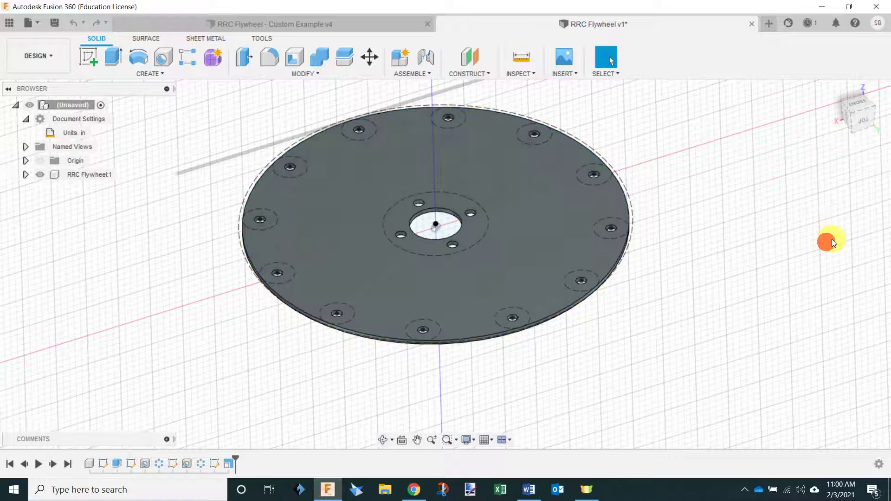
Measure the diameter of the scaled flywheel's outer edge.
click(521, 64)
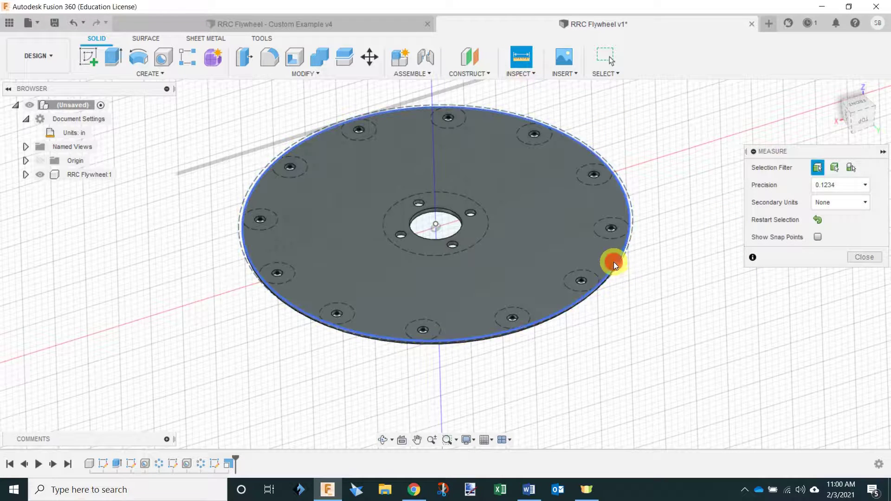
click(614, 262)
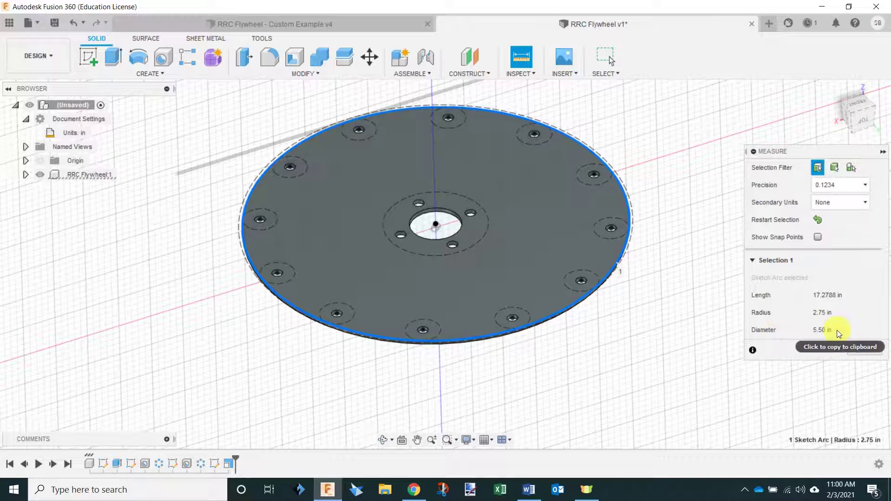
click(823, 330)
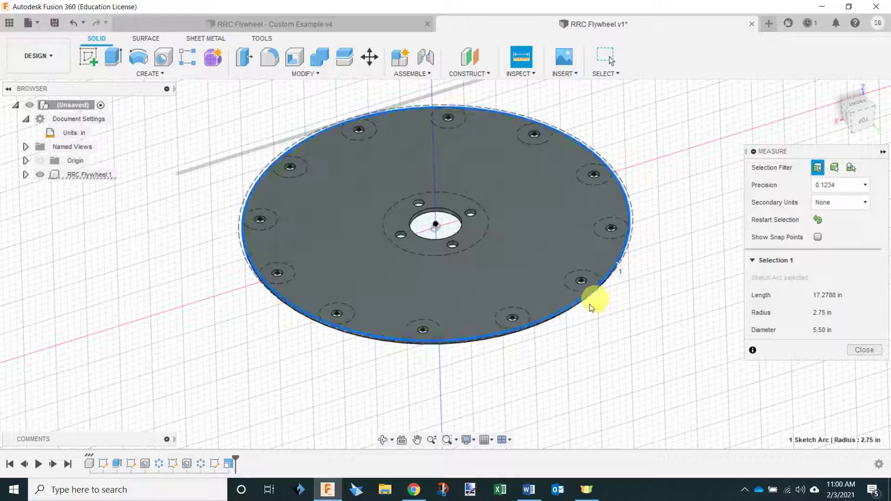
click(865, 349)
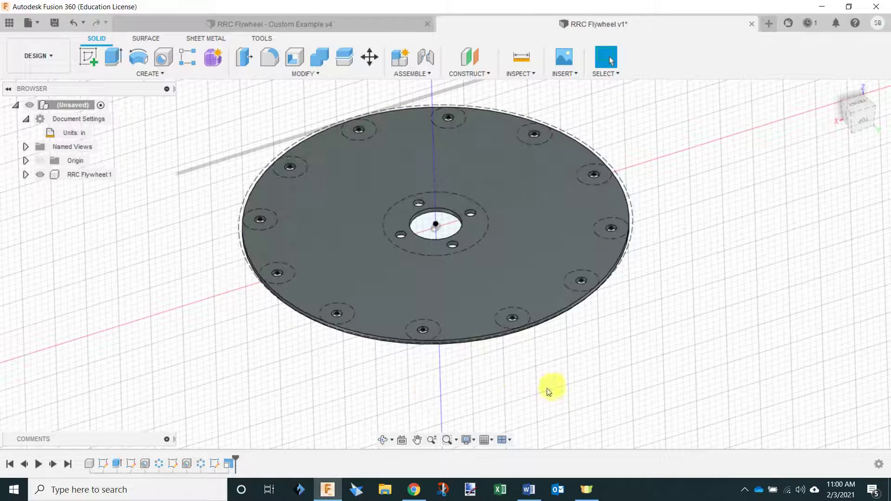
Start a new sketch on the flat face of the flywheel disc.
shift+middle_drag(551, 203, 561, 219)
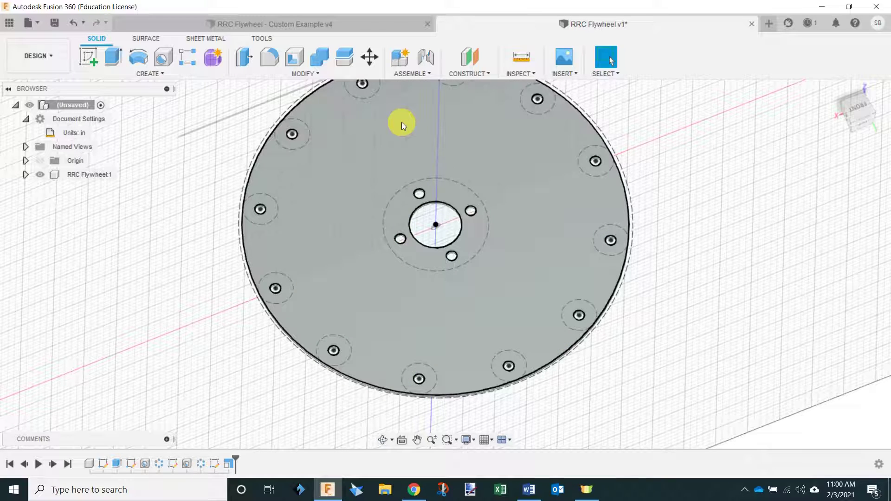
shift+middle_drag(351, 348, 428, 154)
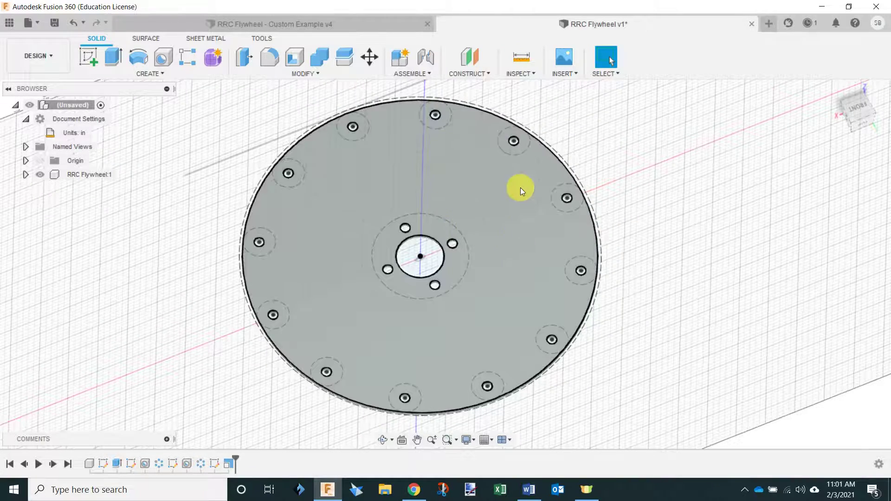
scroll(415, 283, up, 2)
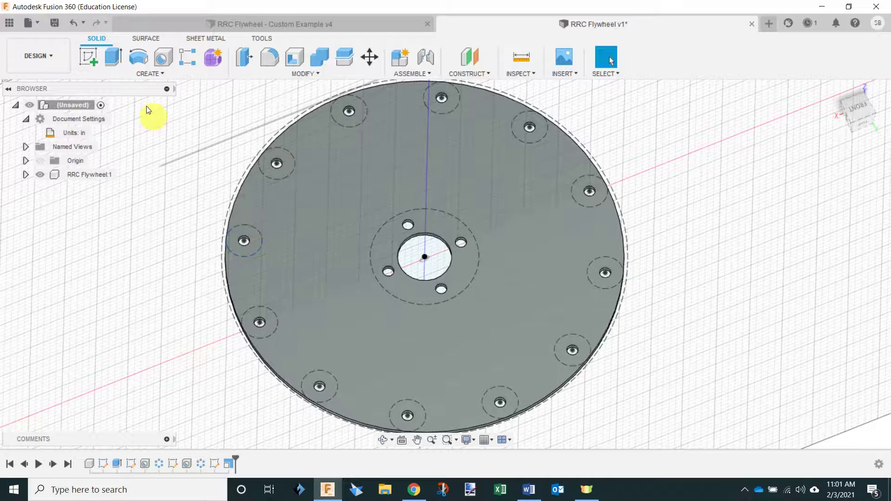
click(88, 60)
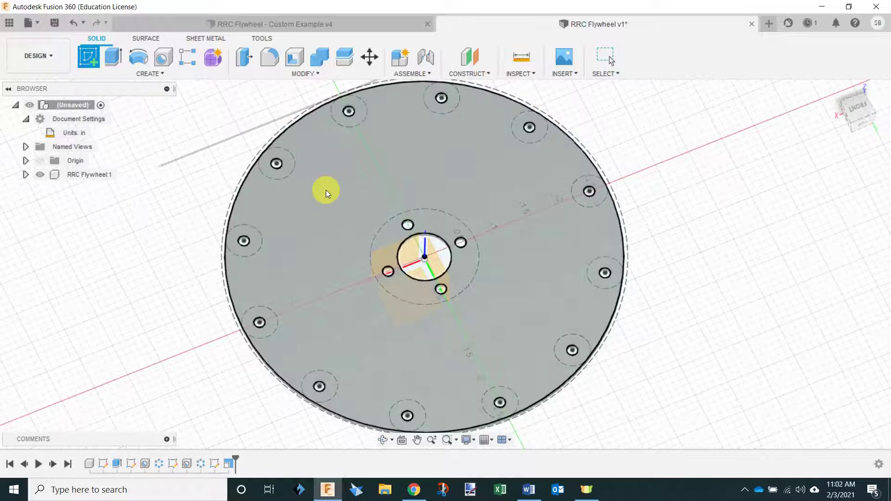
shift+middle_drag(377, 149, 487, 145)
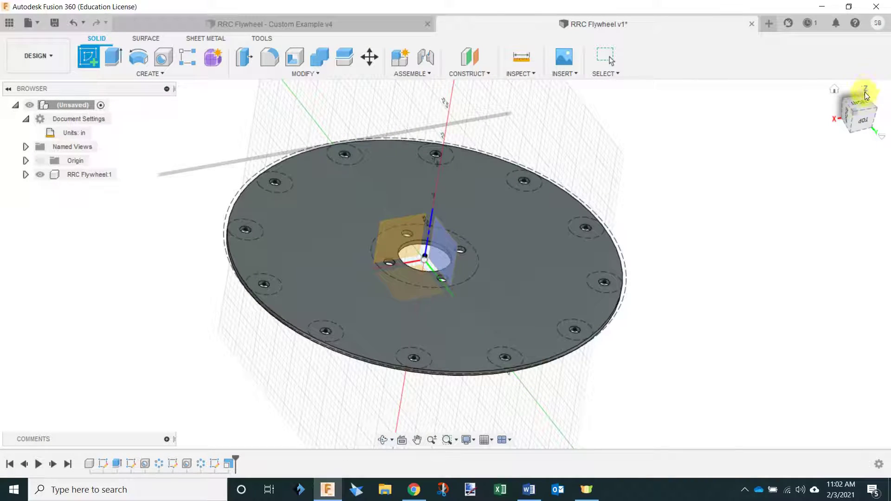
click(863, 116)
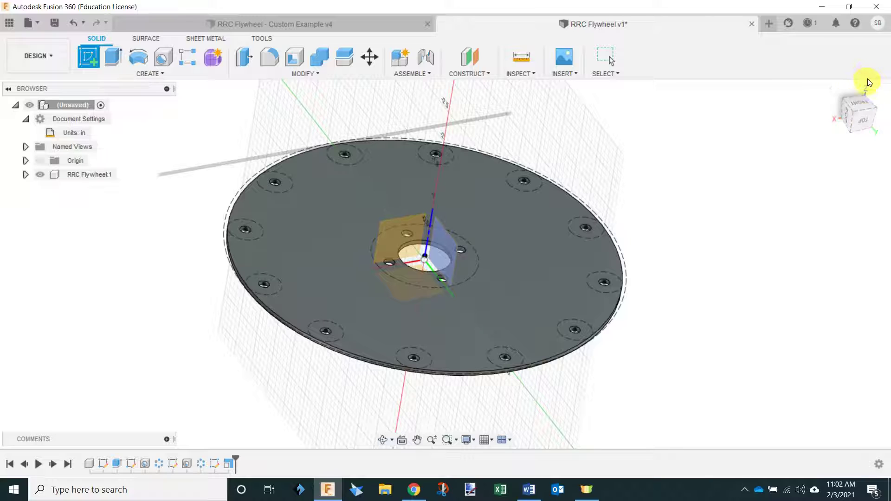
click(336, 210)
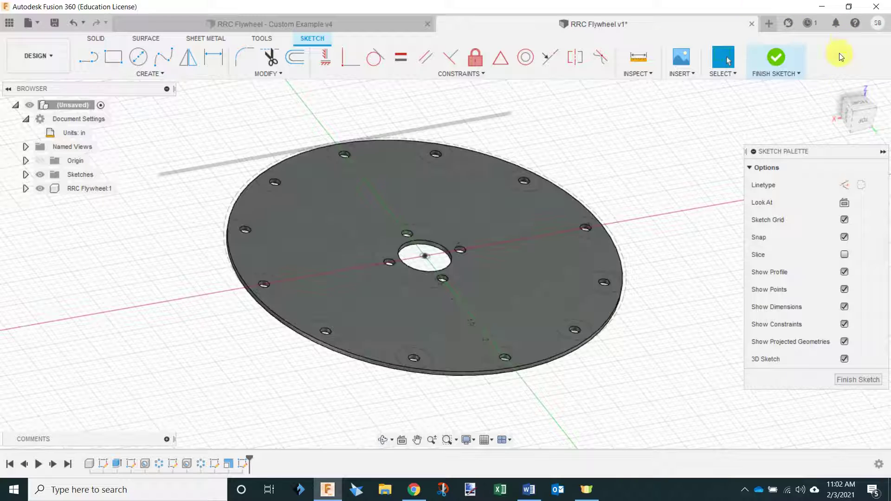
Turn the view square to the sketch with the Front face upright and examine the dashed circles around the flywheel's holes.
click(857, 103)
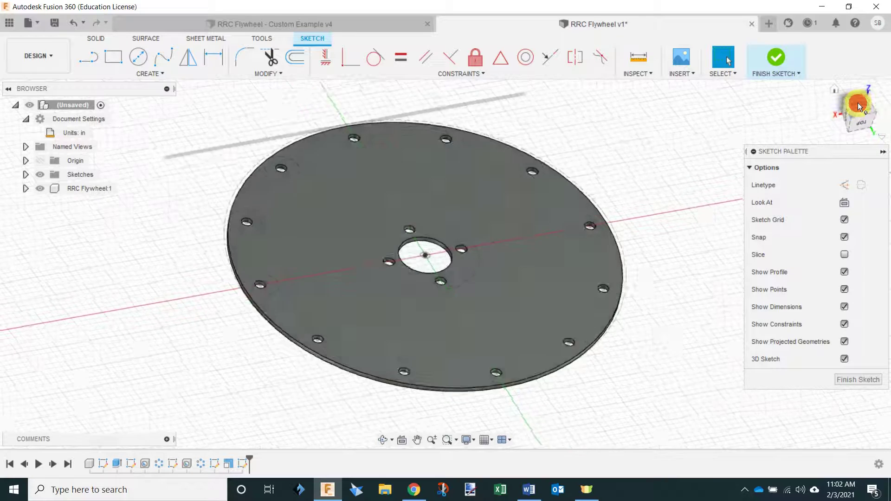
scroll(405, 258, down, 1)
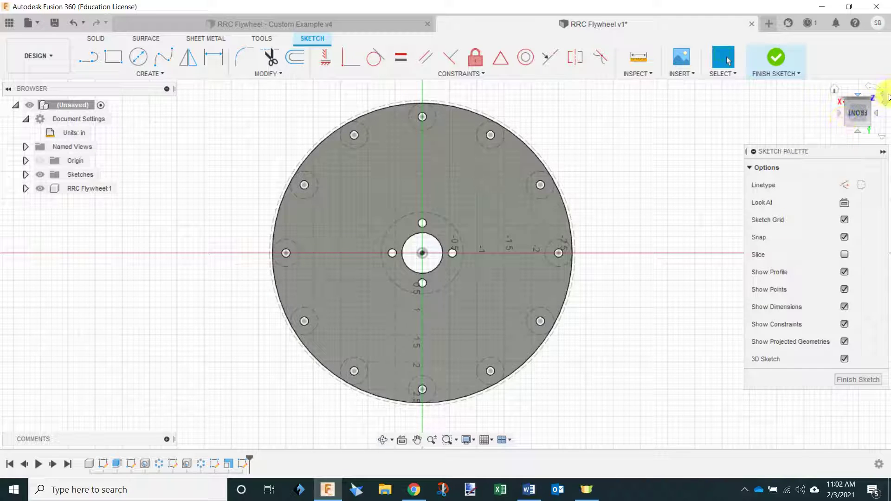
click(887, 106)
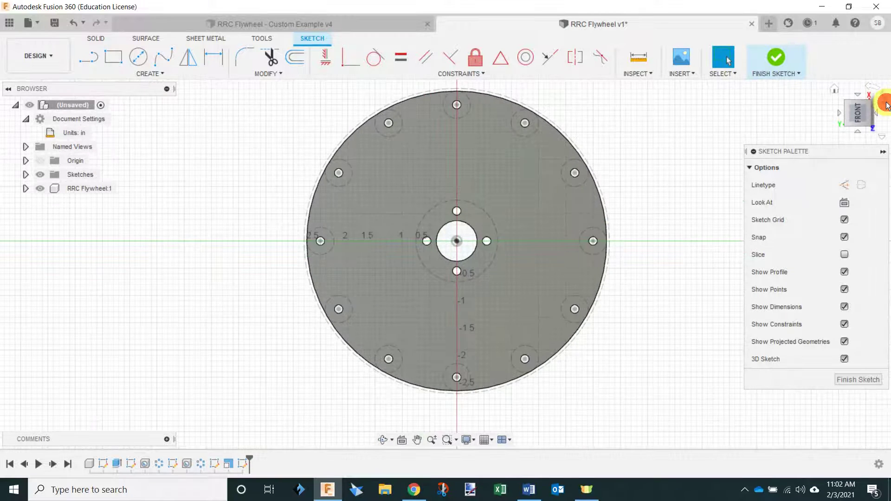
click(887, 105)
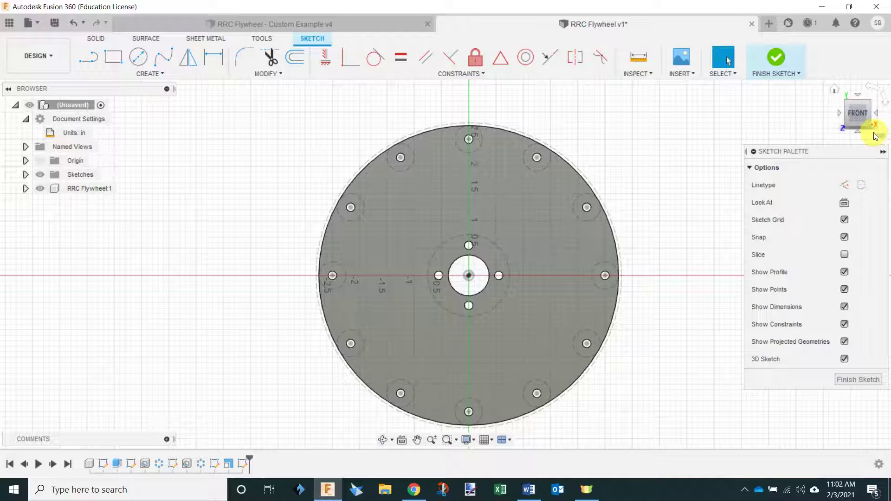
scroll(389, 258, down, 2)
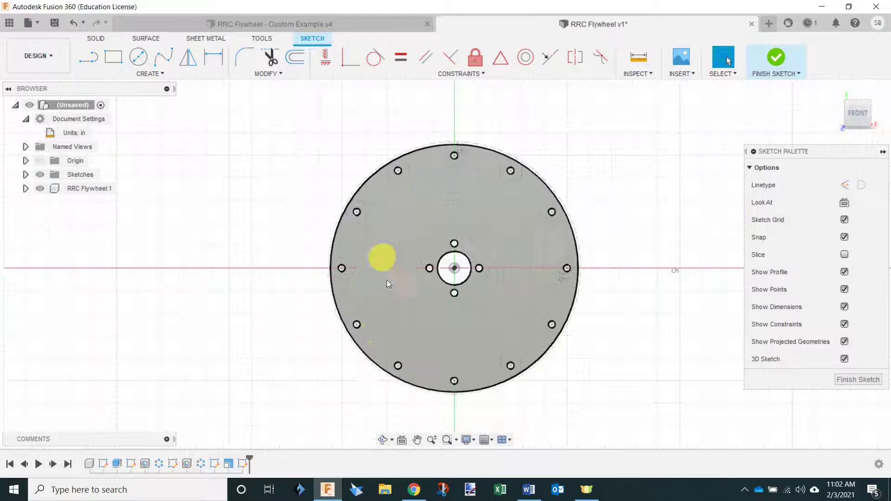
scroll(478, 328, up, 2)
scroll(478, 327, down, 1)
scroll(452, 336, up, 1)
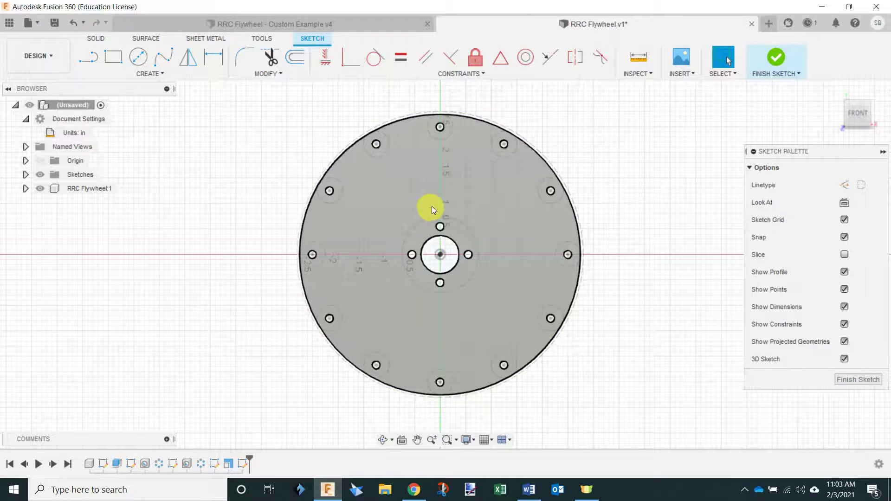
scroll(444, 160, up, 1)
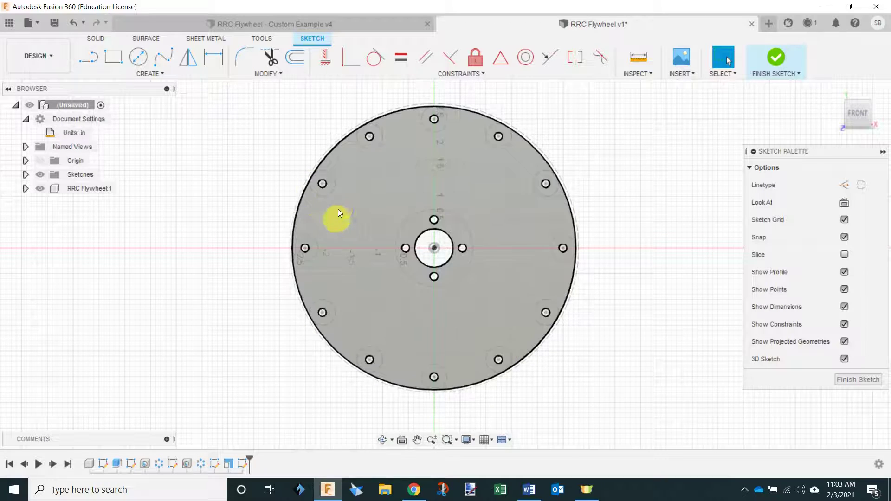
scroll(338, 209, down, 1)
scroll(510, 209, up, 1)
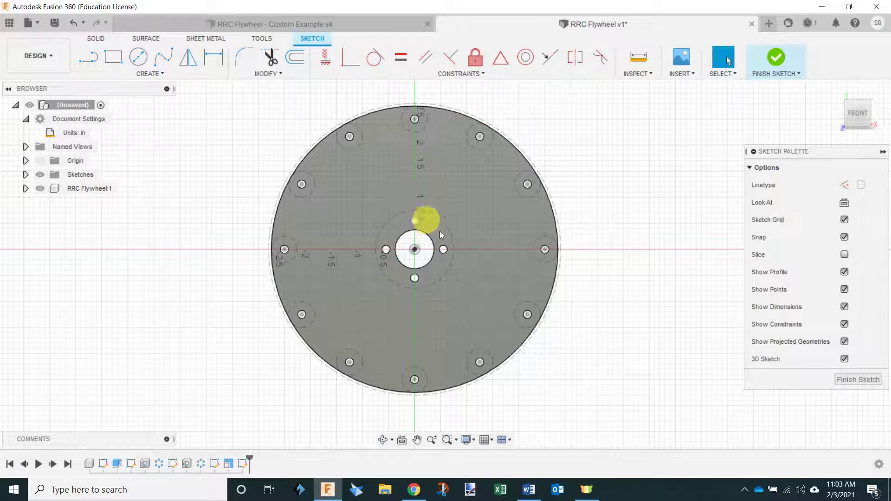
scroll(478, 186, up, 2)
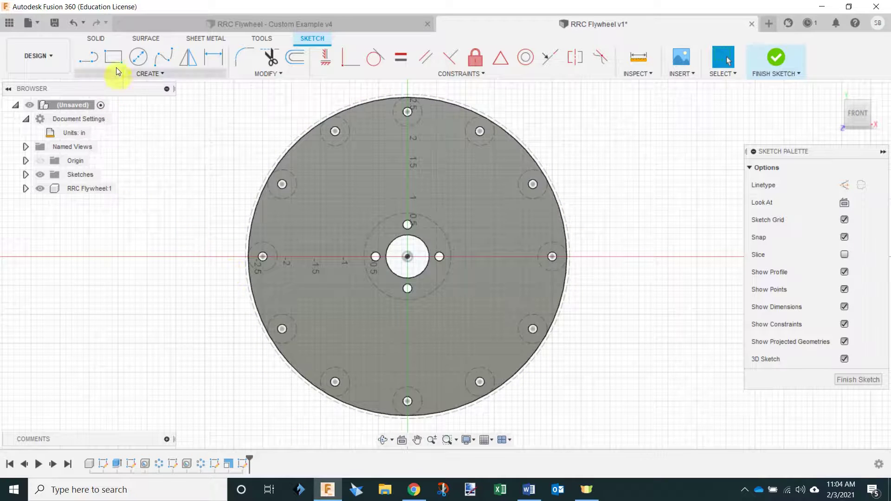
Sketch a center diameter circle of about 4.5 in from the flywheel's center, just inside the ring of outer holes.
click(145, 58)
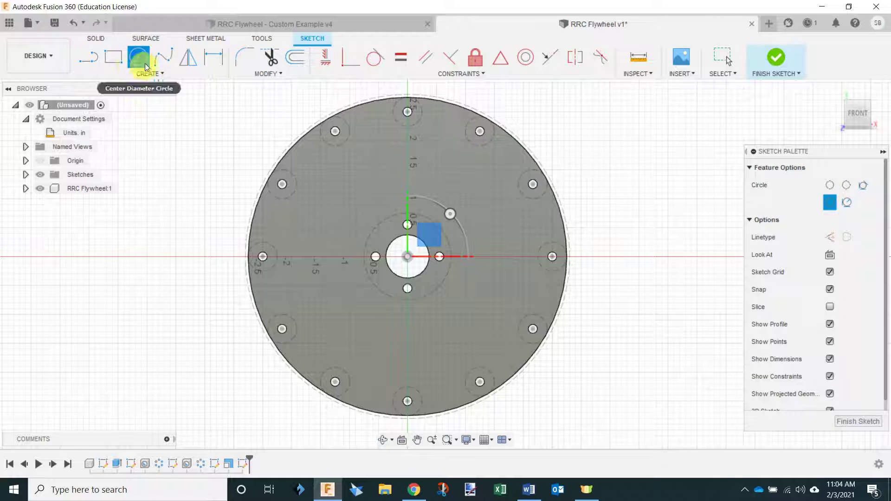
click(407, 257)
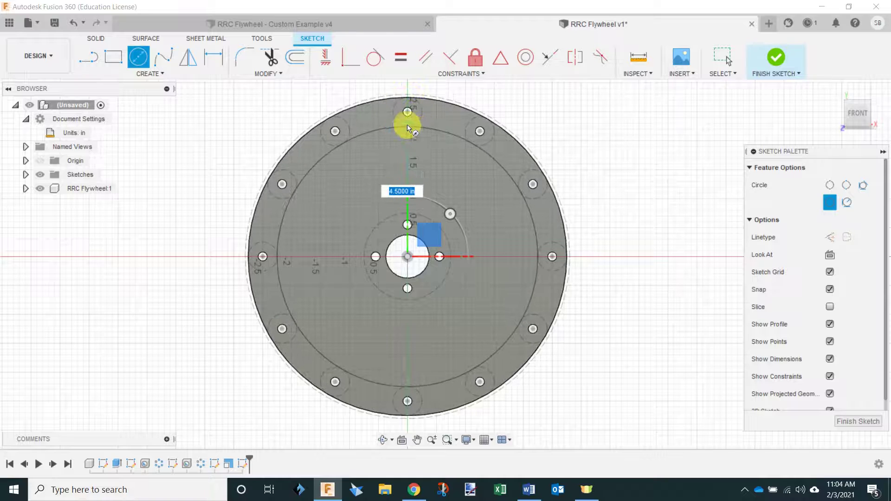
scroll(402, 131, up, 4)
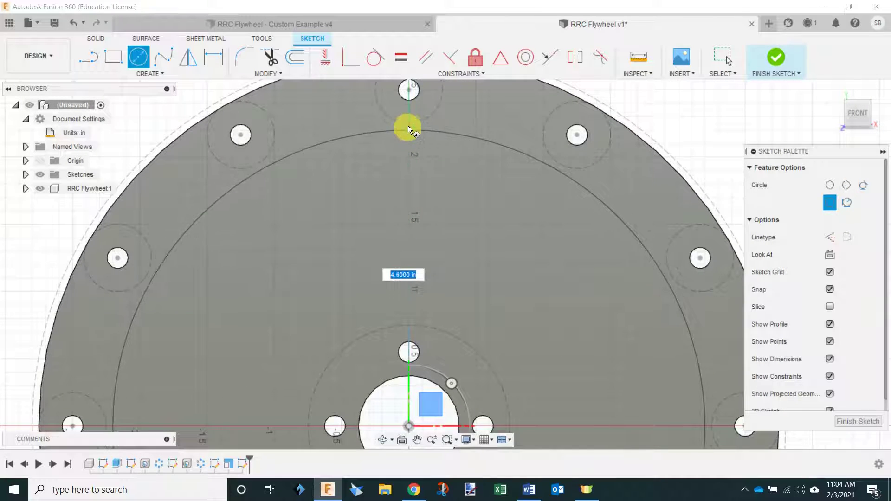
click(408, 124)
scroll(355, 195, down, 2)
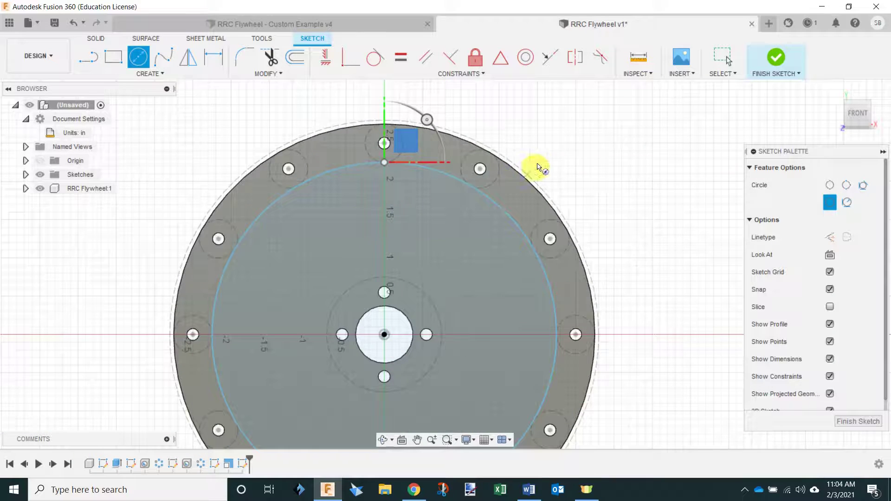
scroll(492, 185, down, 2)
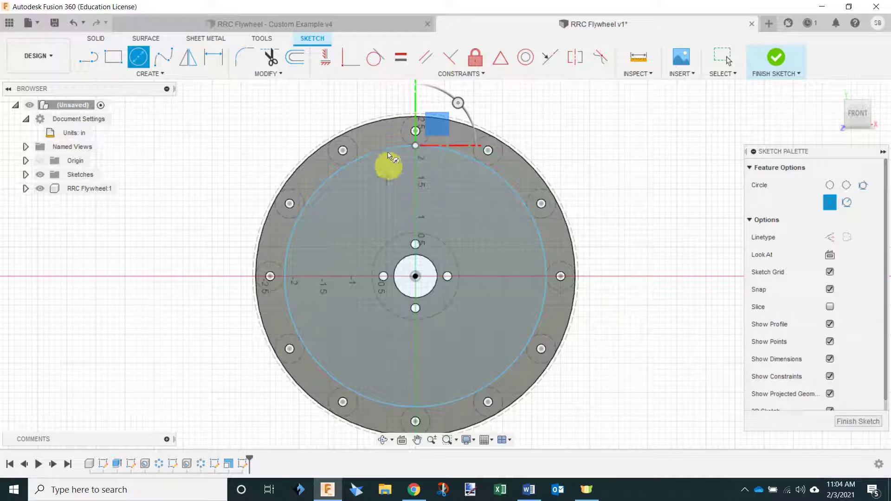
Make the new circle tangent to the dashed circle around the topmost outer hole.
click(375, 60)
scroll(428, 119, up, 5)
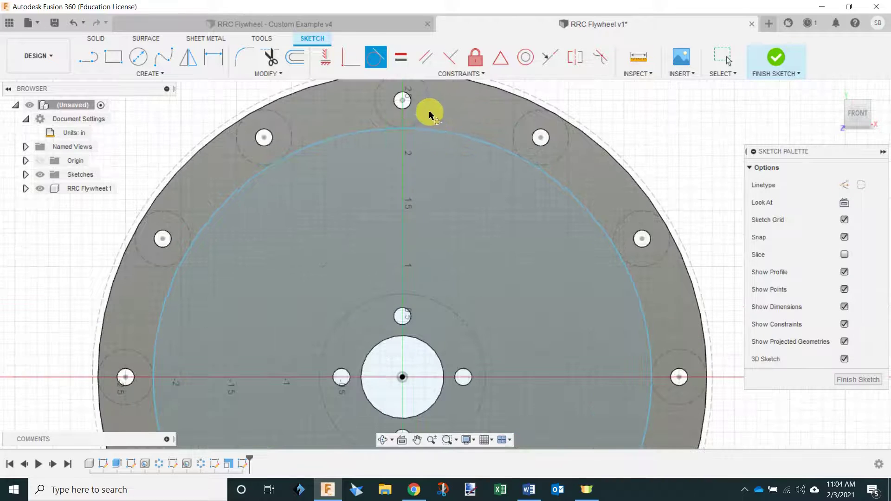
click(428, 112)
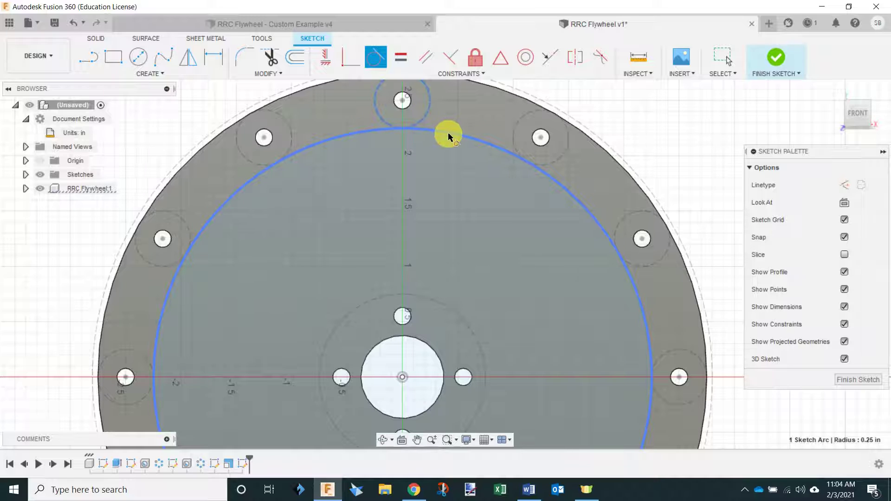
click(448, 134)
scroll(430, 140, down, 4)
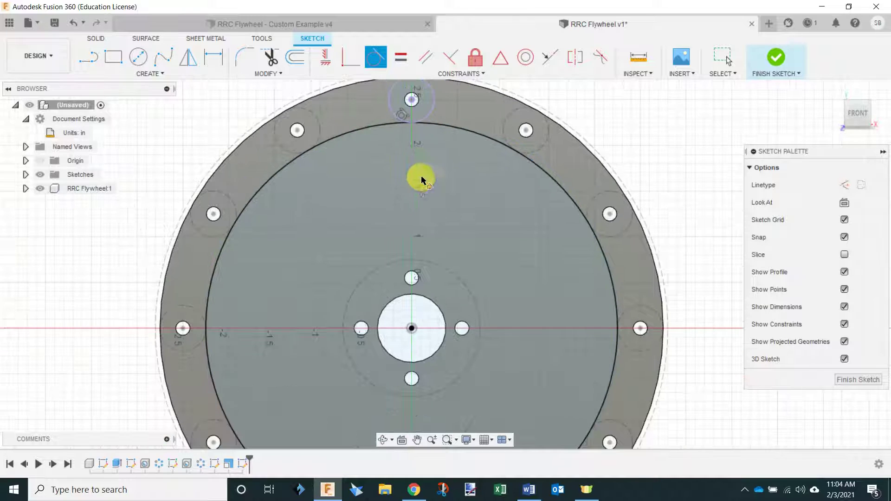
scroll(430, 160, down, 2)
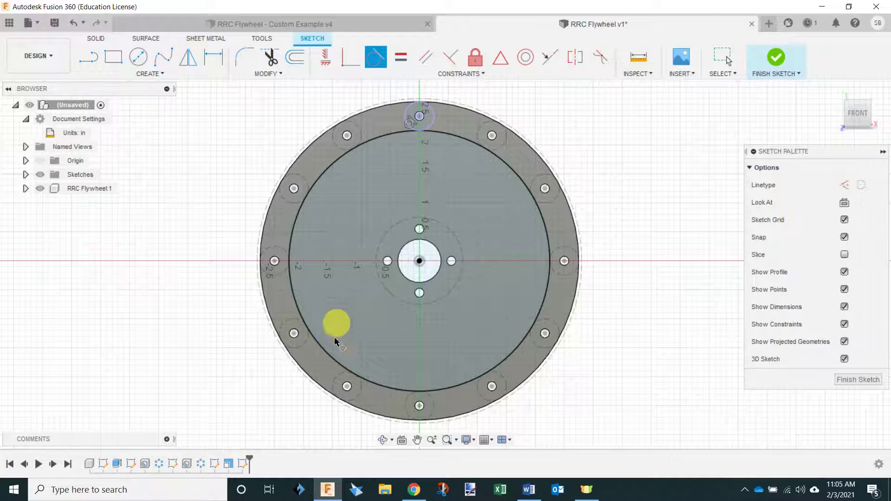
Sketch a center diameter circle of about 1.89 in from the flywheel's center, just outside the dashed circle around the four hub holes.
click(138, 61)
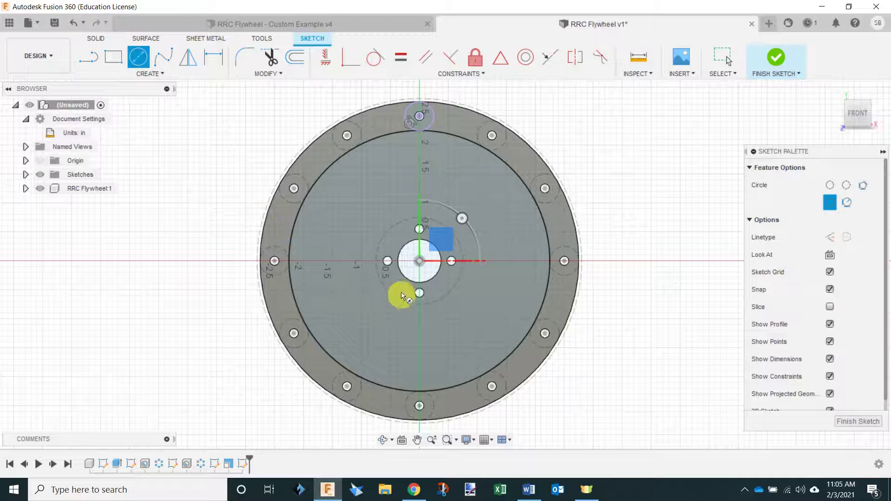
scroll(418, 294, up, 3)
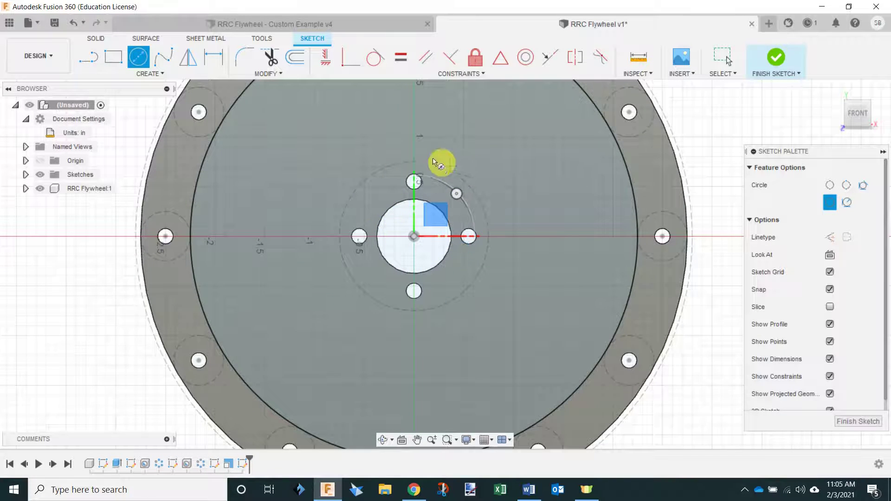
click(414, 237)
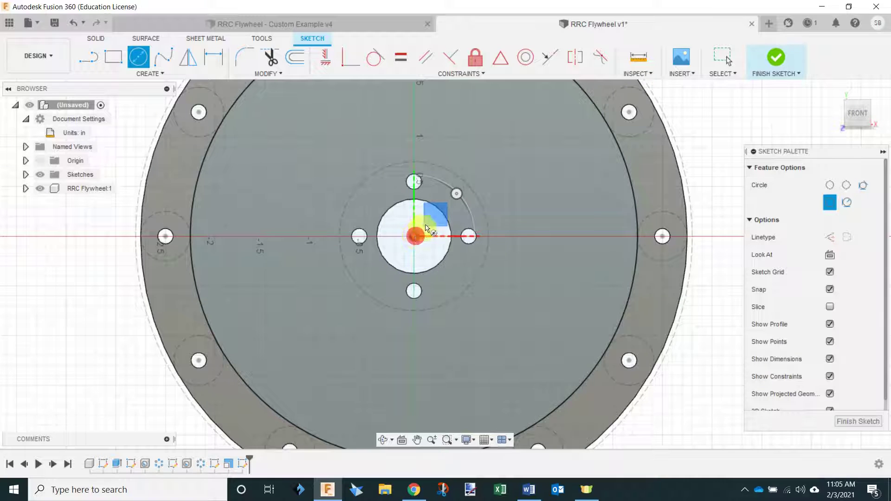
click(465, 156)
click(465, 156)
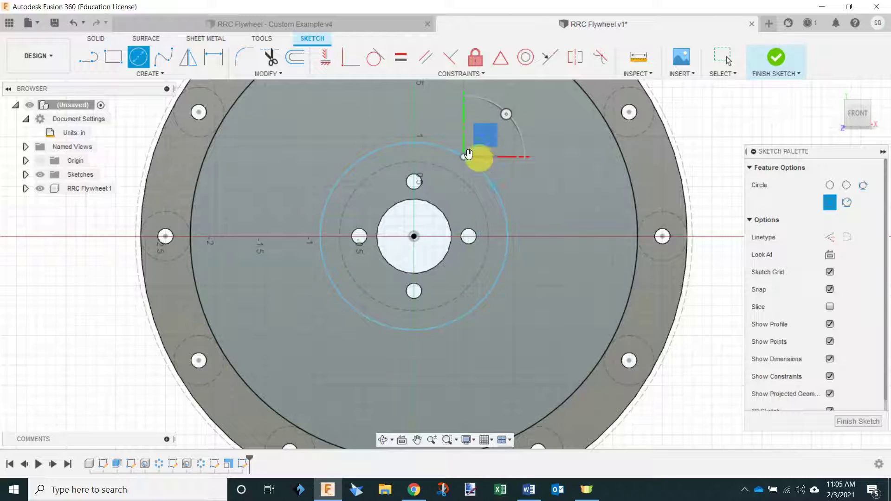
Make the new hub circle tangent to the dashed circle surrounding the four center holes.
click(376, 59)
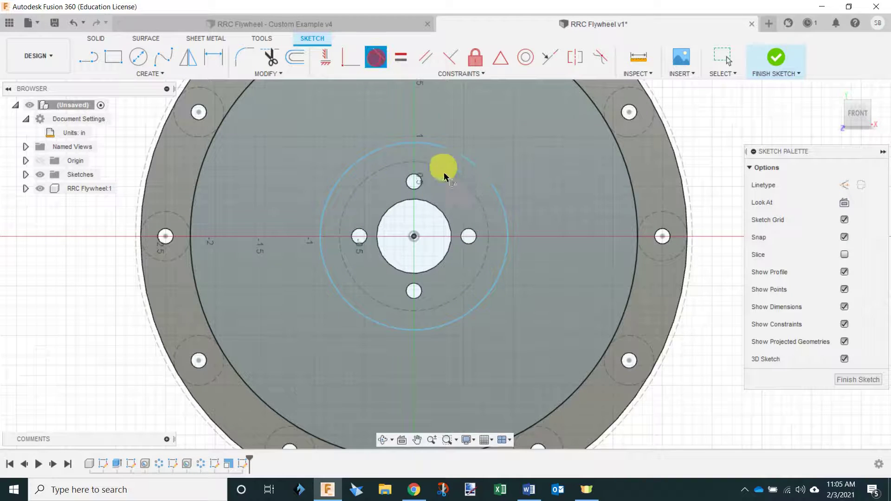
click(479, 168)
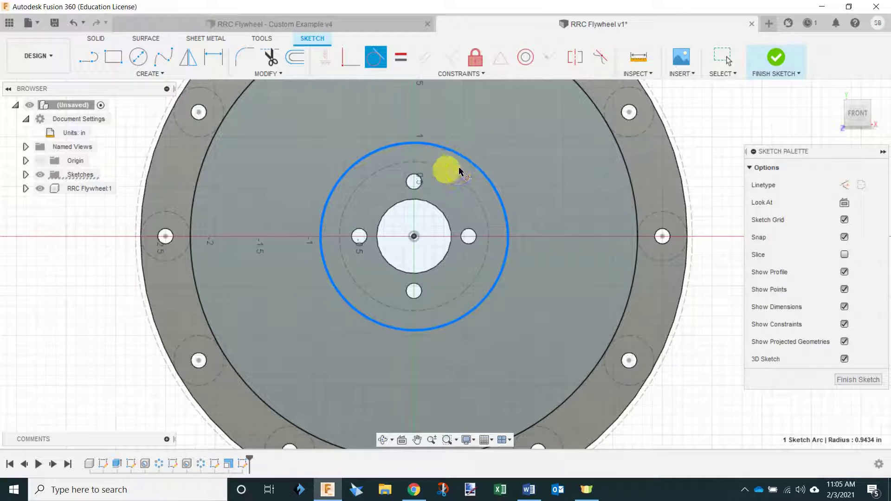
click(472, 191)
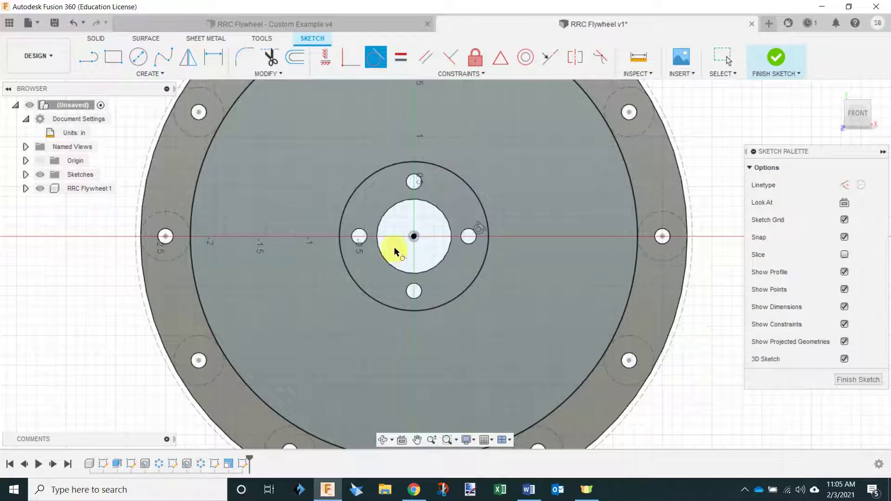
scroll(390, 238, down, 2)
scroll(390, 238, down, 3)
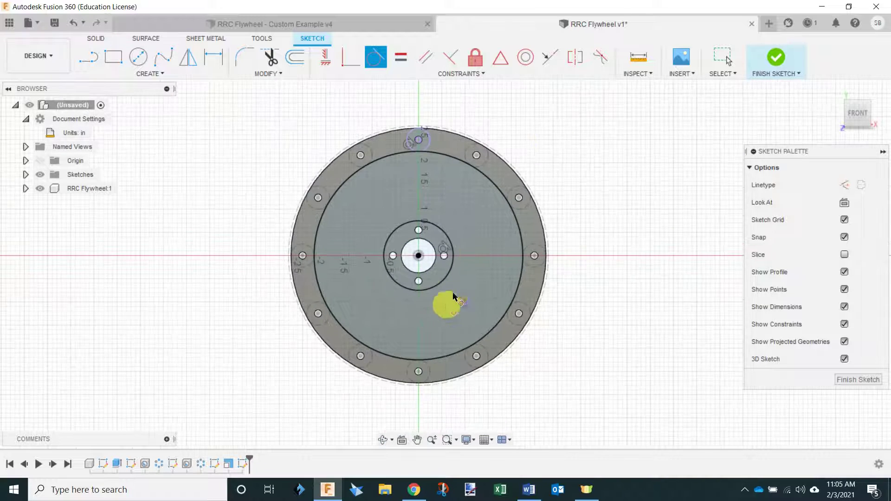
scroll(384, 163, up, 2)
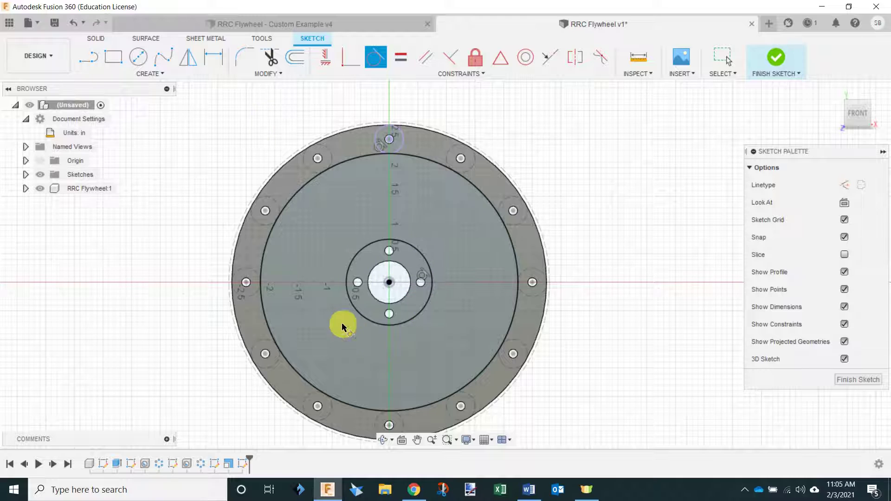
Dimension the diameter of the large sketched circle as a driven dimension, placed outside the flywheel.
click(214, 60)
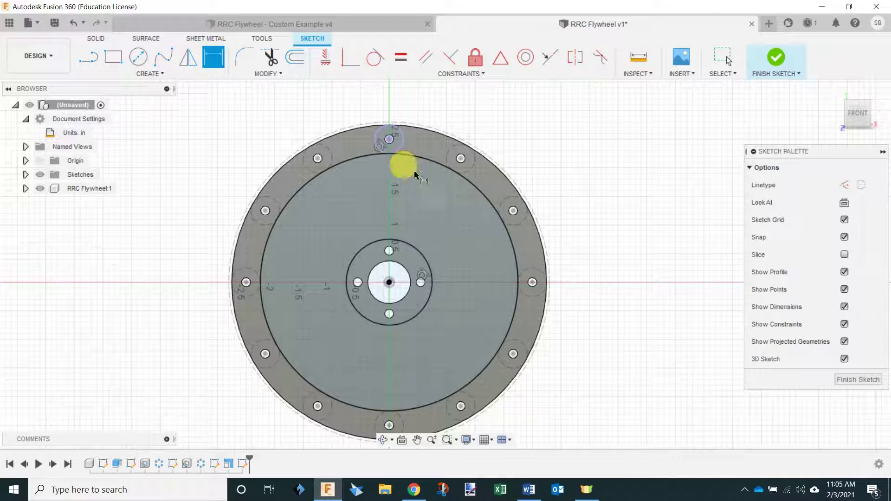
click(484, 189)
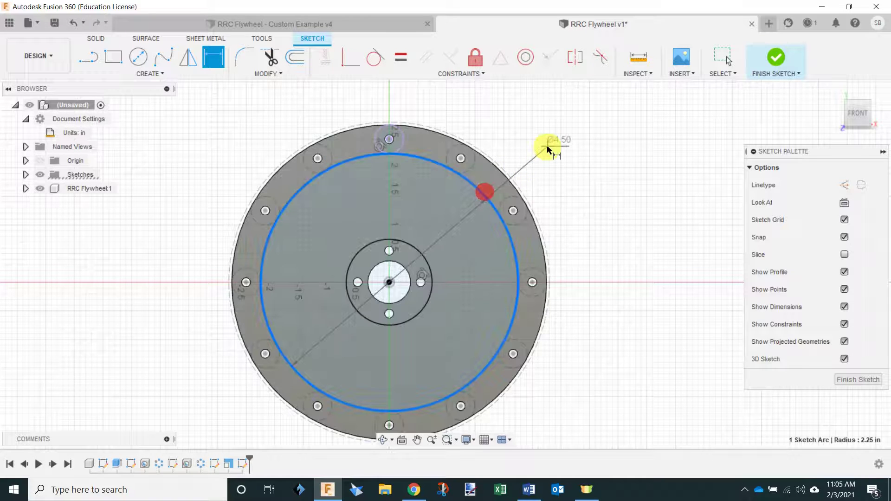
click(548, 144)
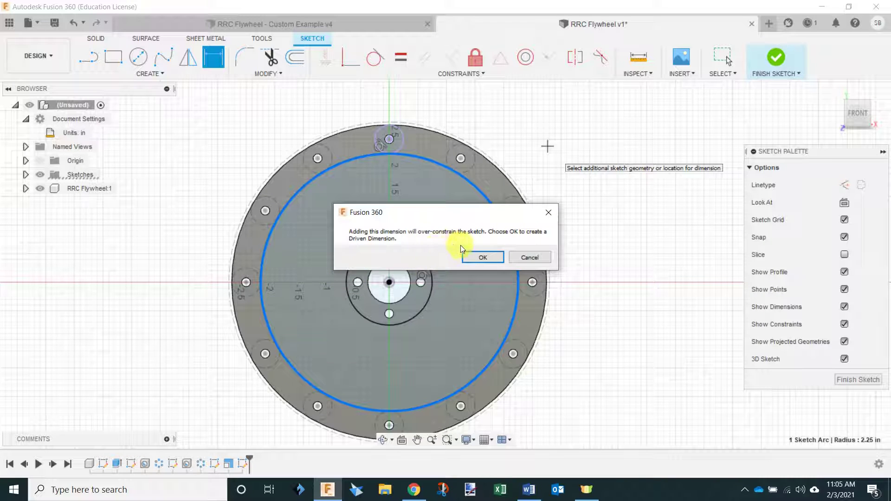
click(484, 258)
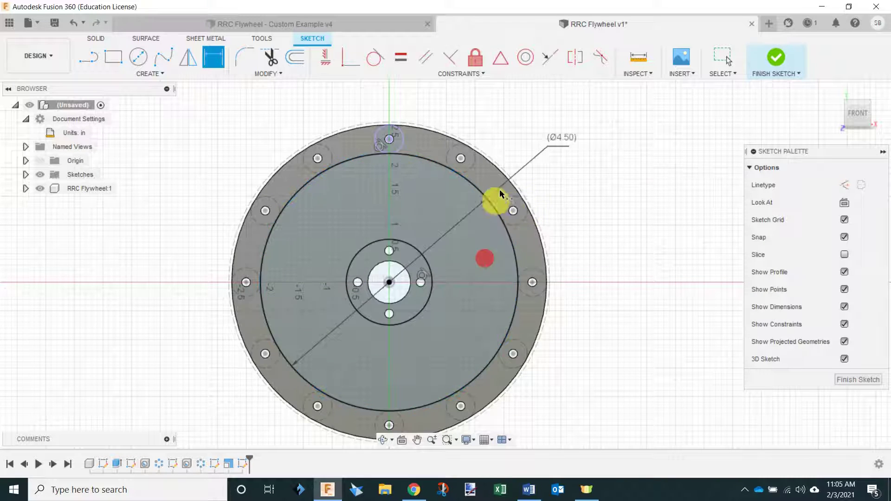
click(548, 153)
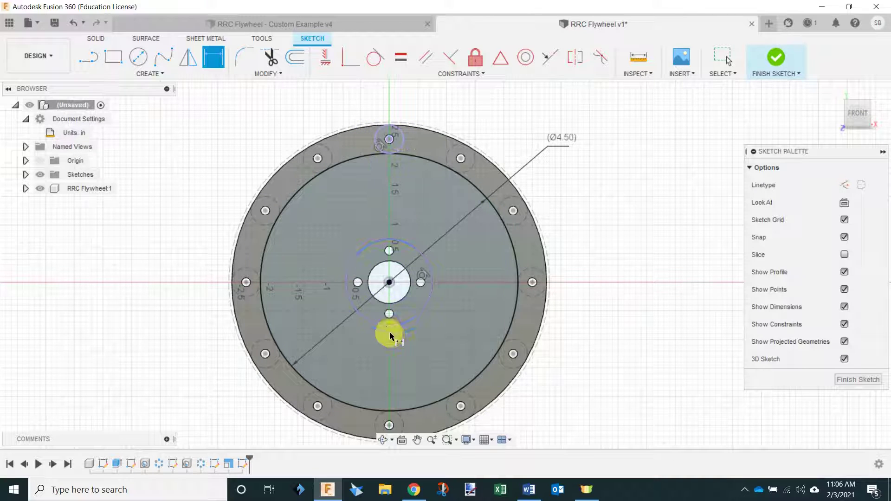
Add a driven diameter dimension to the small circle around the hub holes.
scroll(404, 319, up, 2)
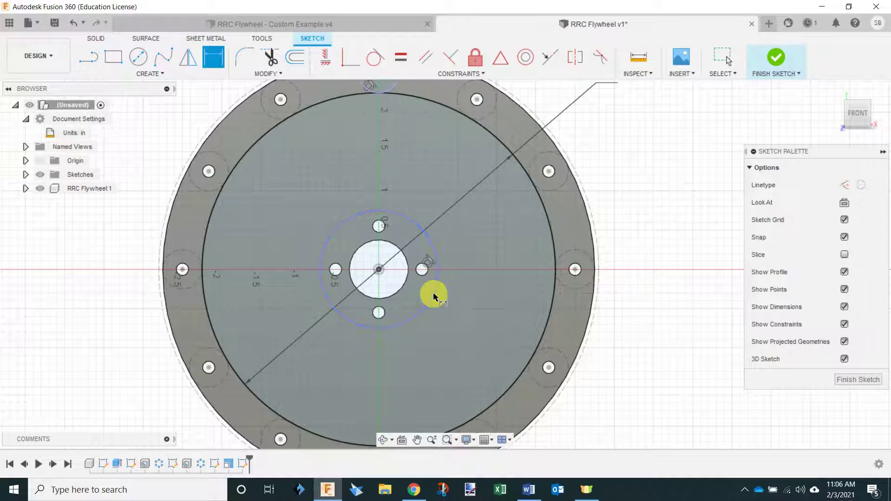
click(433, 294)
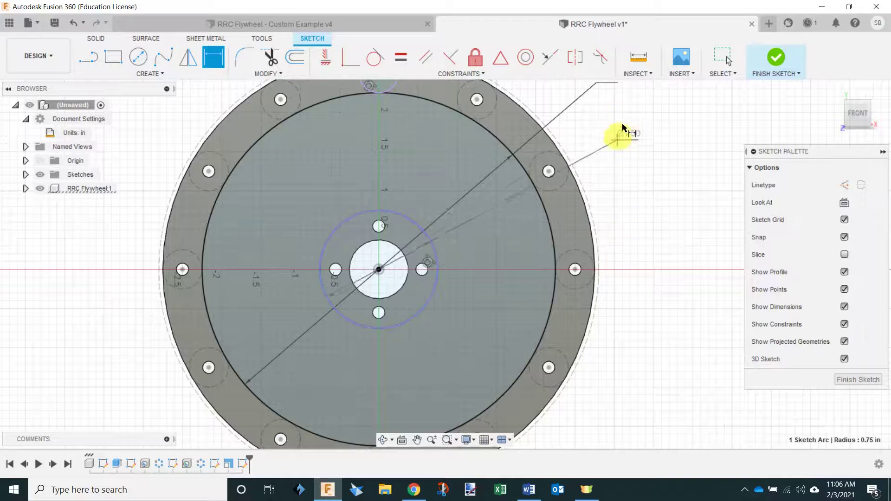
click(604, 106)
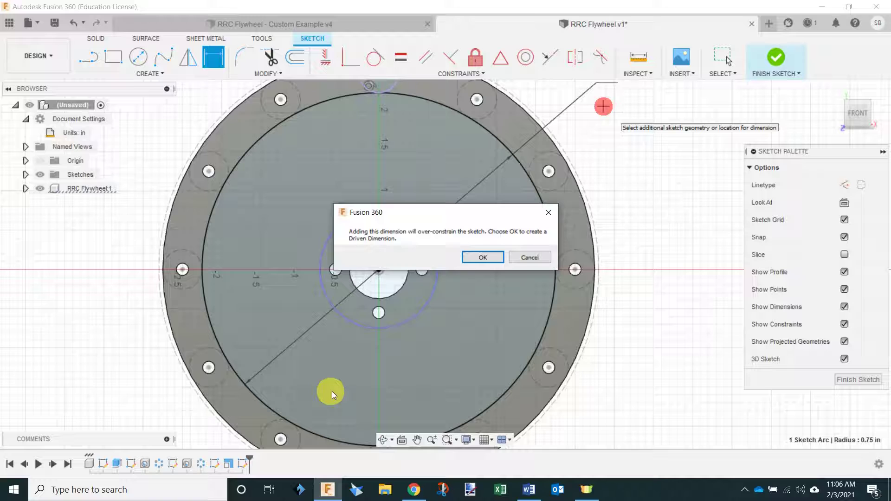
click(482, 258)
scroll(501, 231, down, 2)
scroll(539, 195, up, 2)
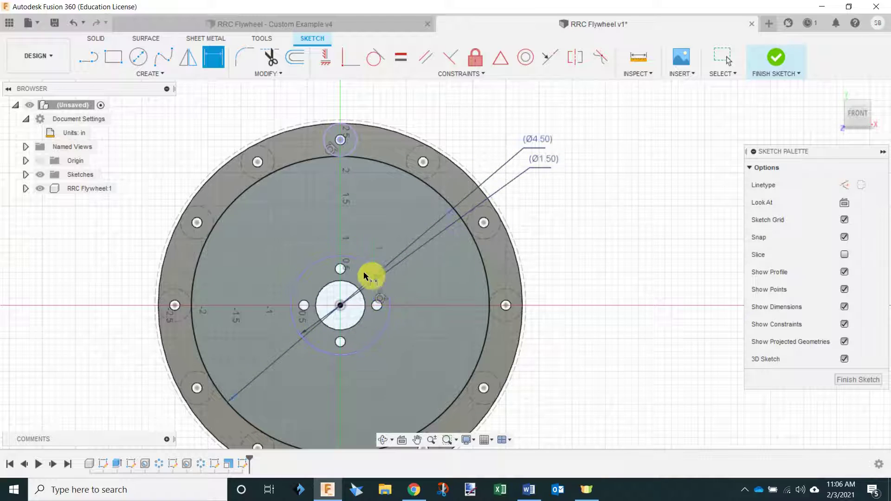
click(284, 287)
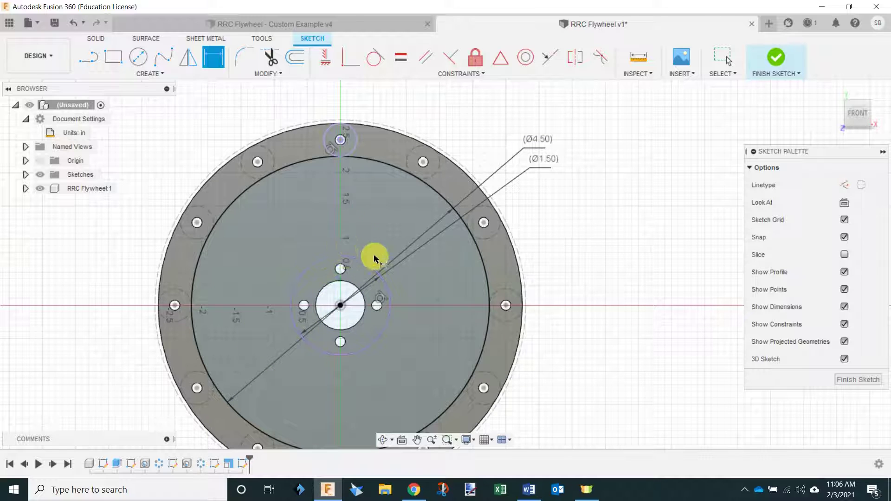
scroll(663, 135, down, 2)
scroll(461, 284, up, 2)
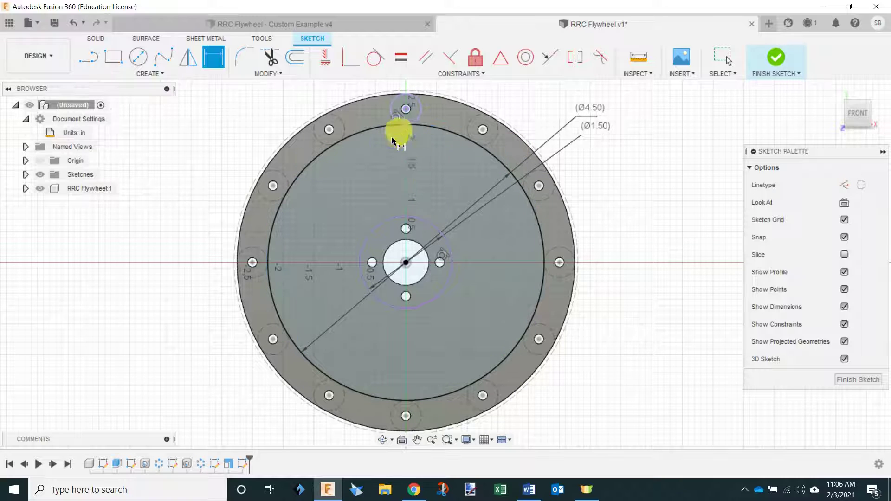
scroll(423, 185, up, 1)
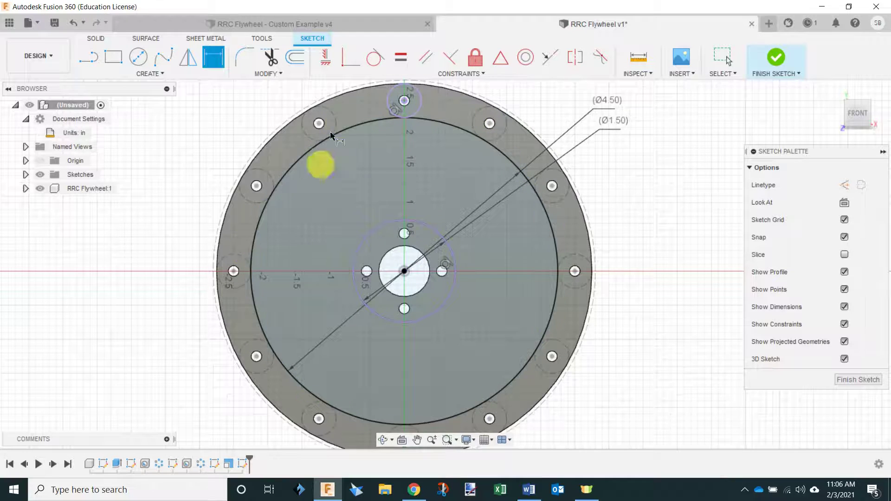
scroll(384, 179, down, 3)
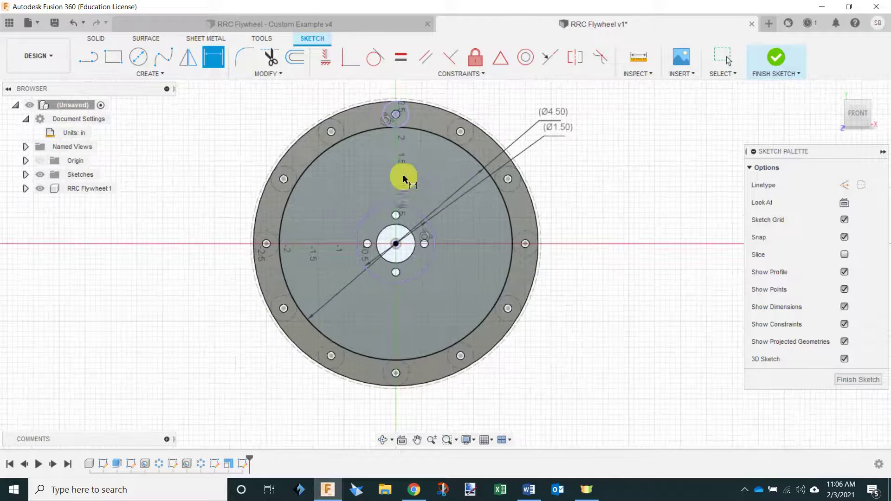
scroll(403, 175, up, 2)
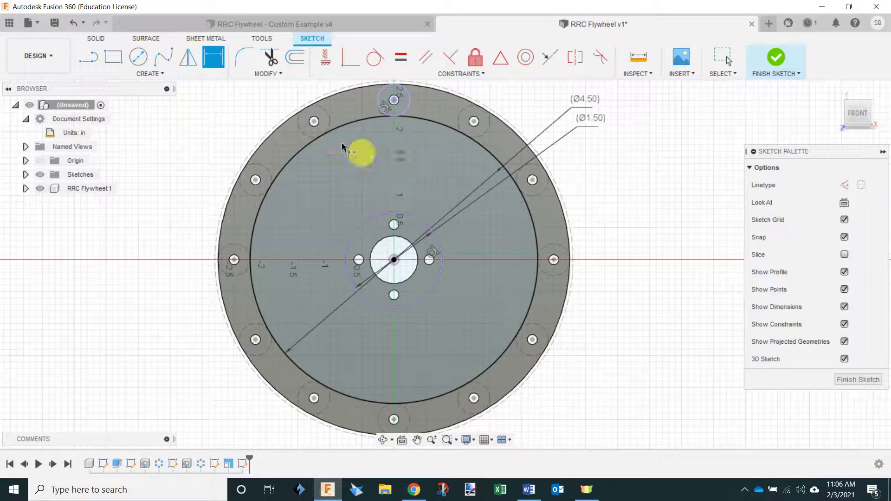
Sketch a vertical line from the flywheel's center to the center of the topmost outer hole.
click(87, 62)
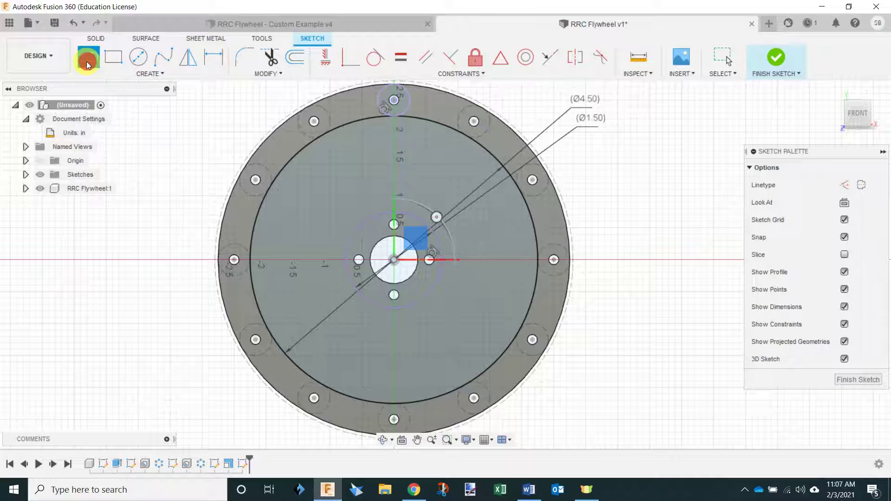
click(394, 262)
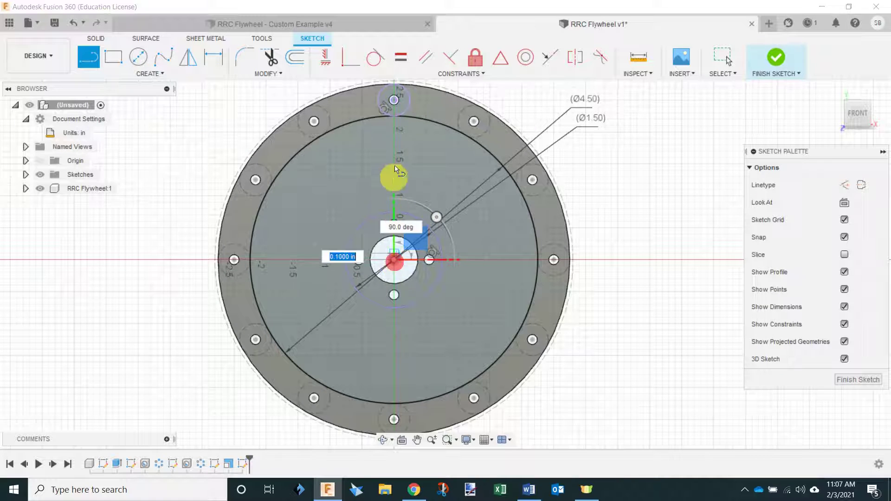
click(394, 100)
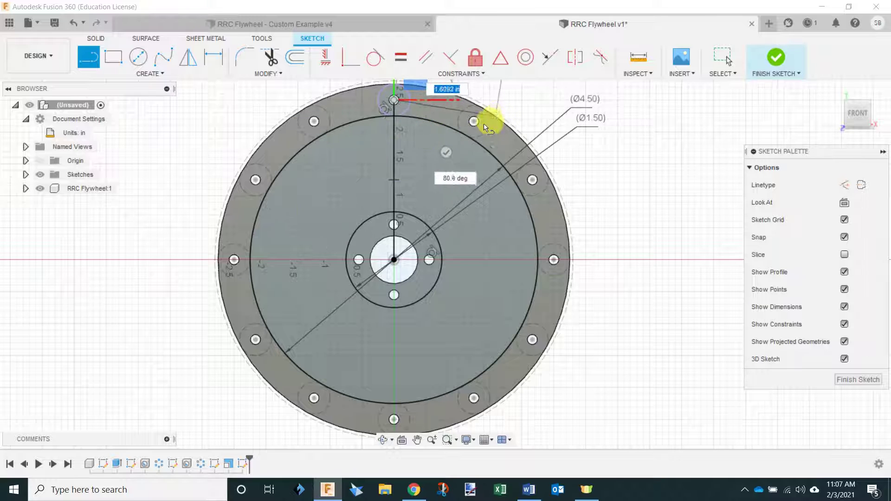
key(Escape)
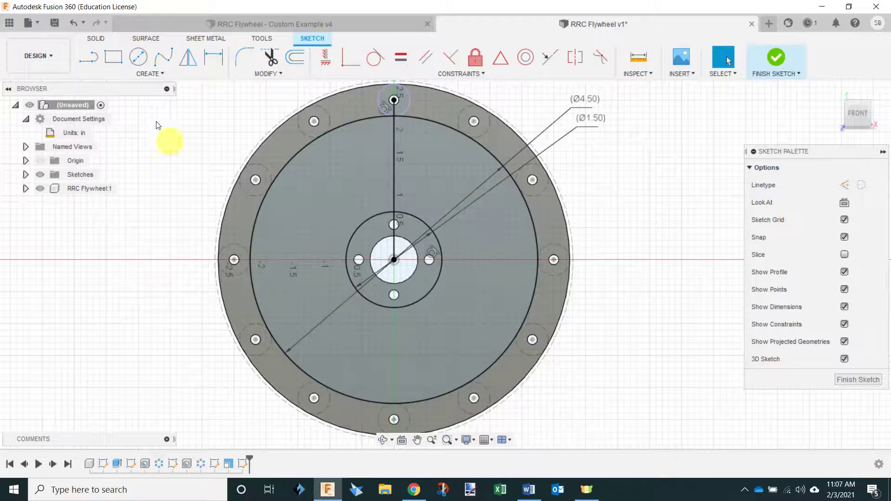
Sketch an angled line from the flywheel's center to the center of the outer hole next clockwise from the topmost one.
click(87, 60)
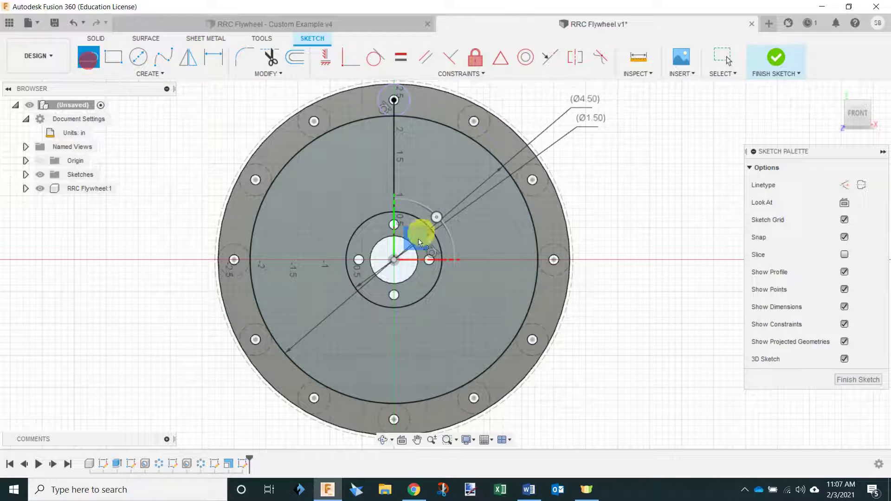
click(394, 263)
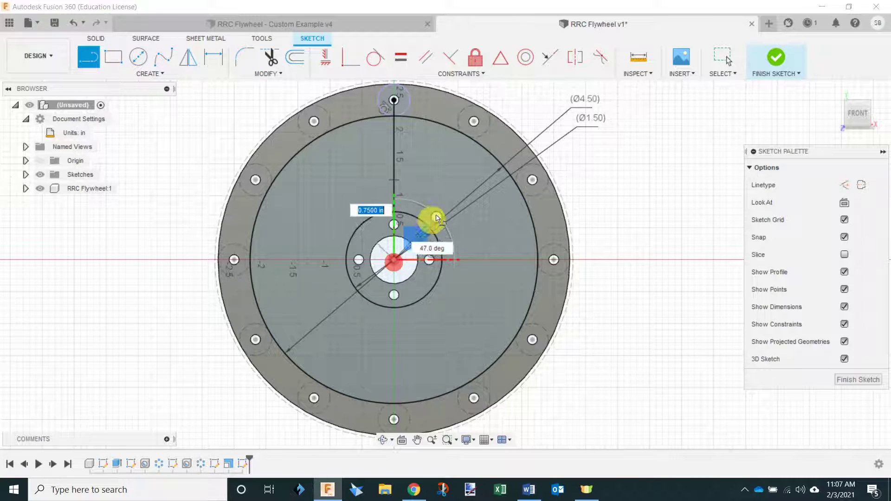
click(475, 121)
key(Escape)
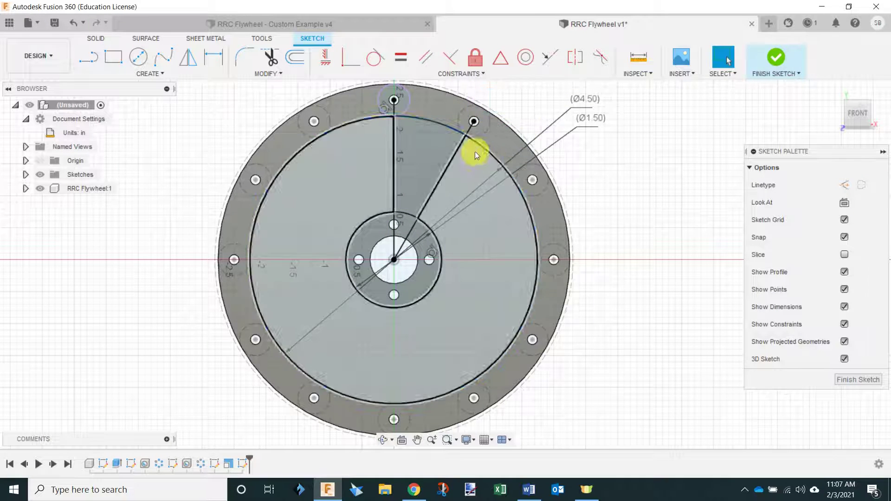
scroll(358, 165, up, 2)
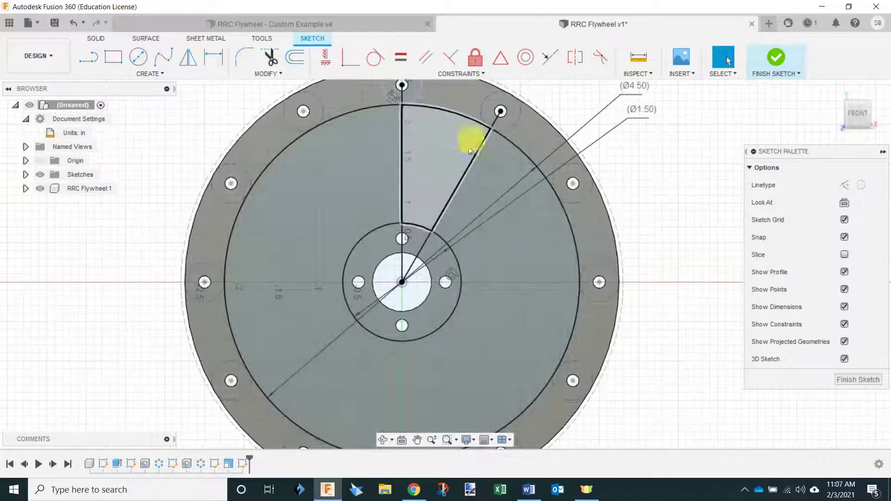
scroll(425, 180, down, 1)
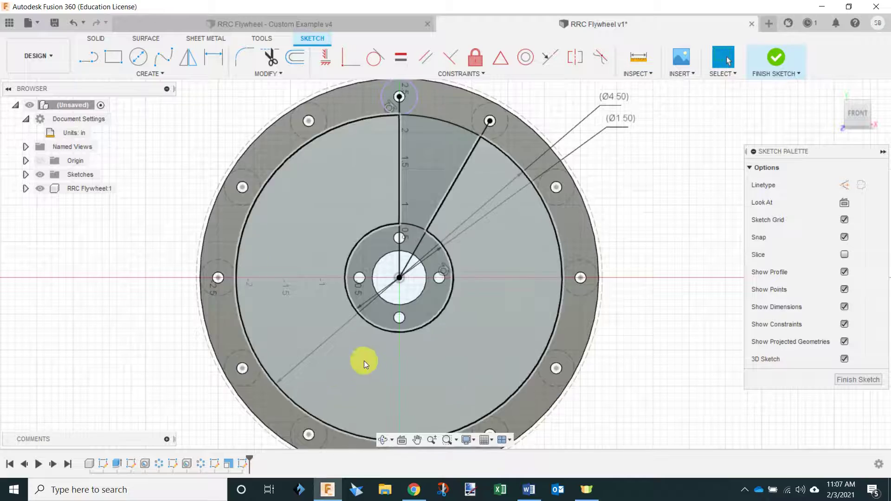
Convert the vertical and angled lines from the flywheel's center into construction lines.
click(452, 185)
key(Escape)
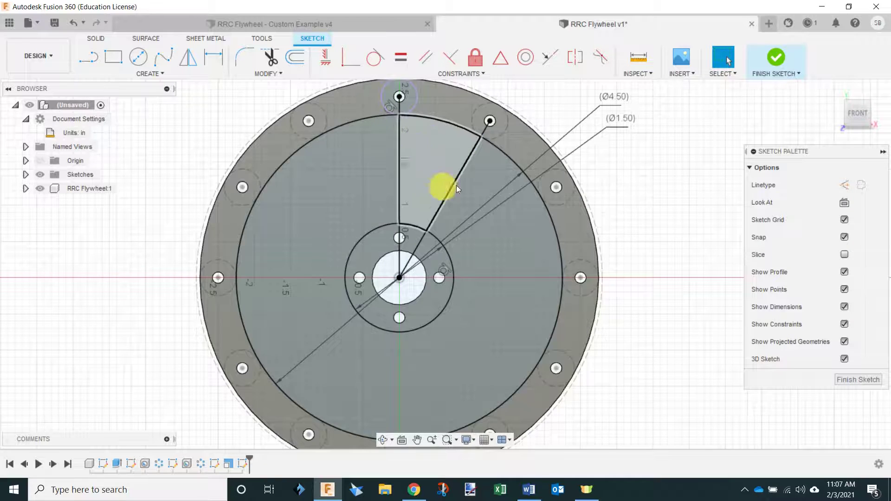
scroll(512, 151, up, 3)
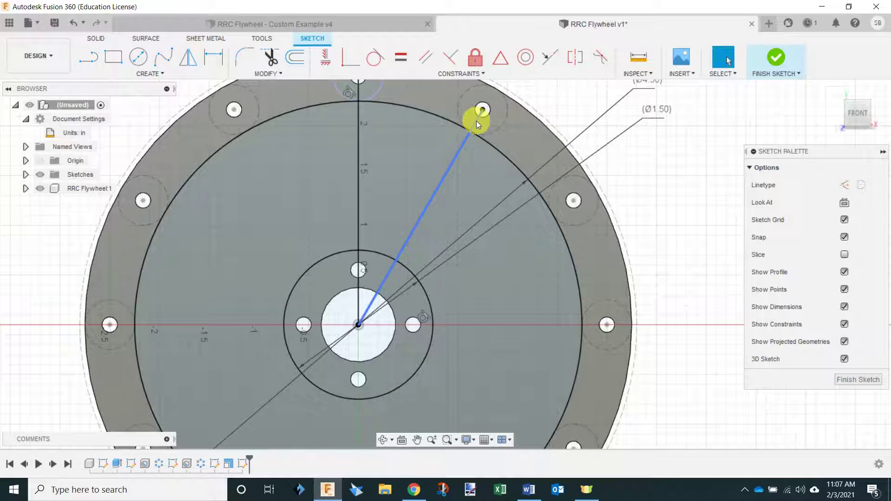
click(476, 121)
scroll(495, 177, down, 2)
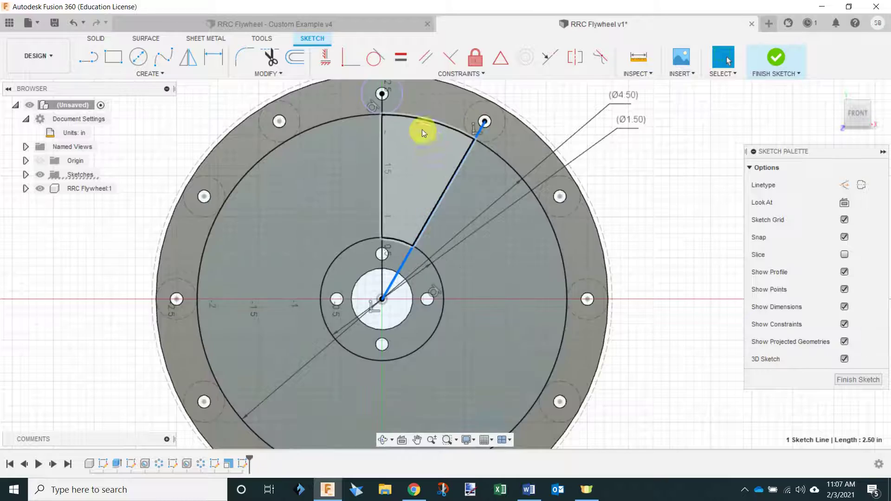
scroll(502, 129, up, 2)
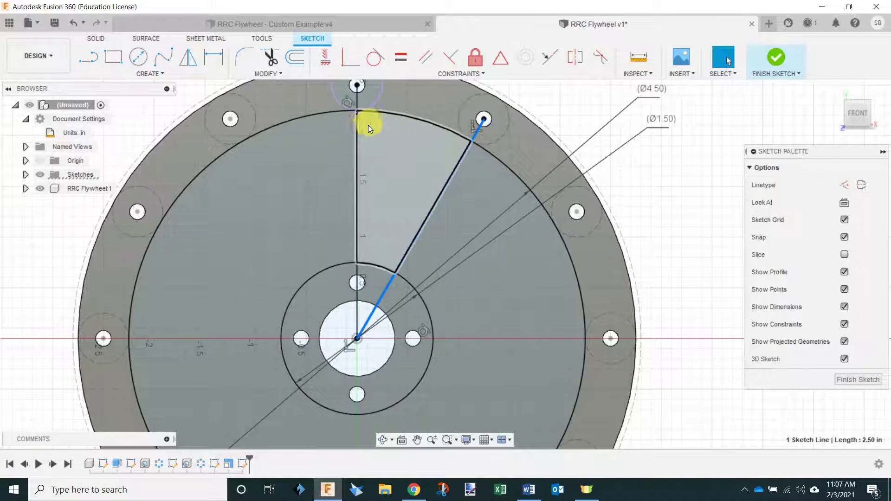
shift+click(359, 99)
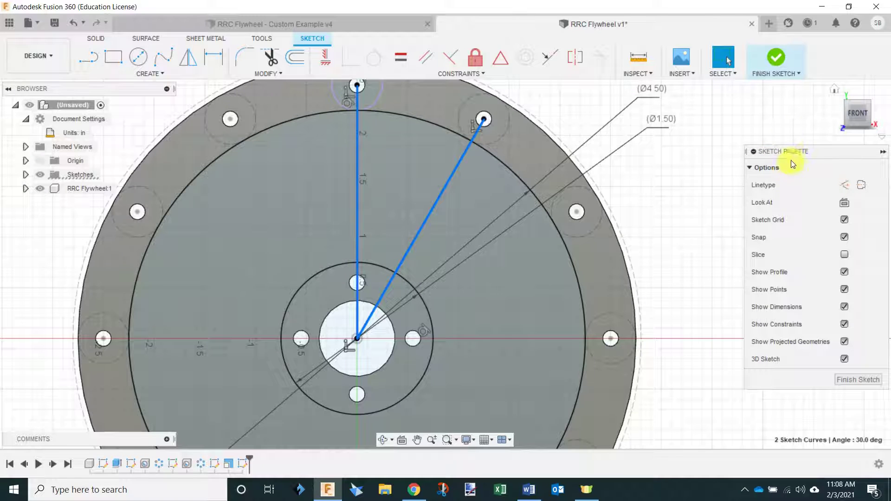
click(845, 186)
click(845, 185)
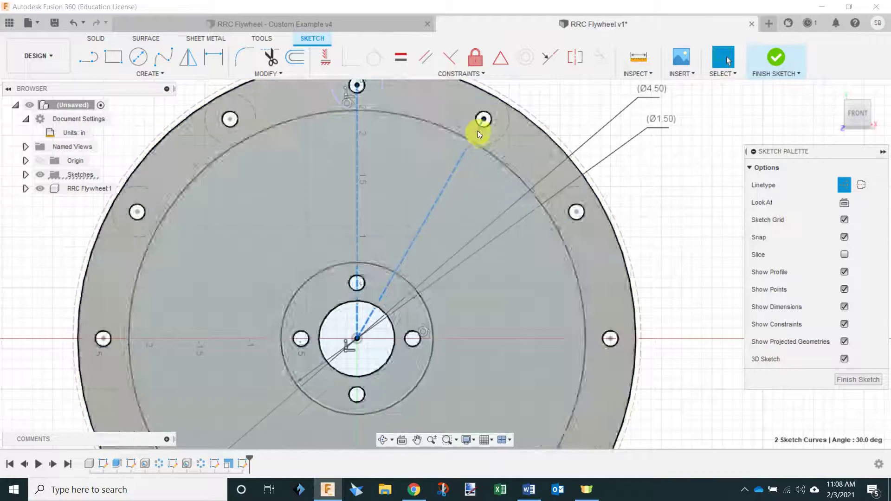
drag(479, 134, 483, 119)
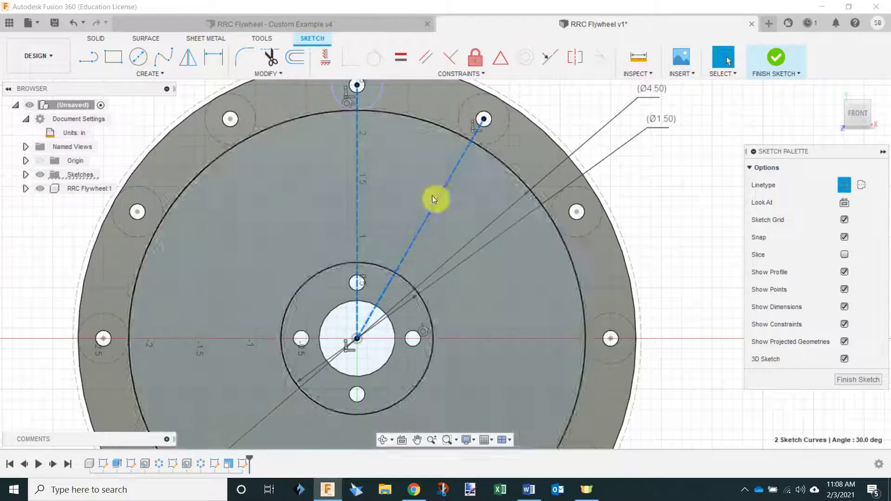
Sketch a line about 1.5 in long from the small circle to the large circle, just clockwise of the vertical construction line.
scroll(399, 153, down, 2)
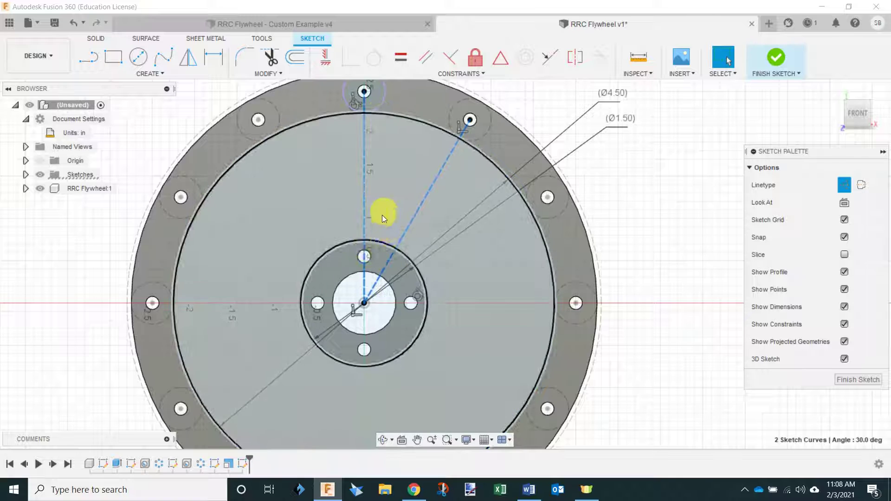
click(95, 56)
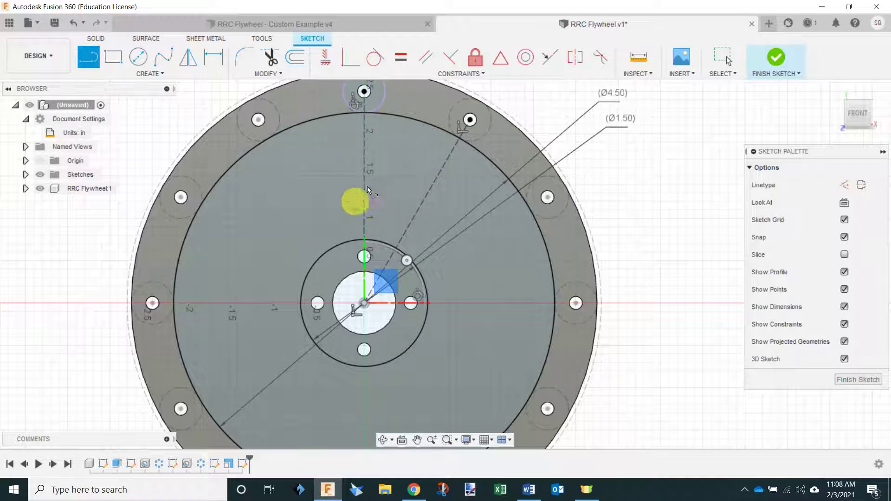
scroll(346, 245, up, 2)
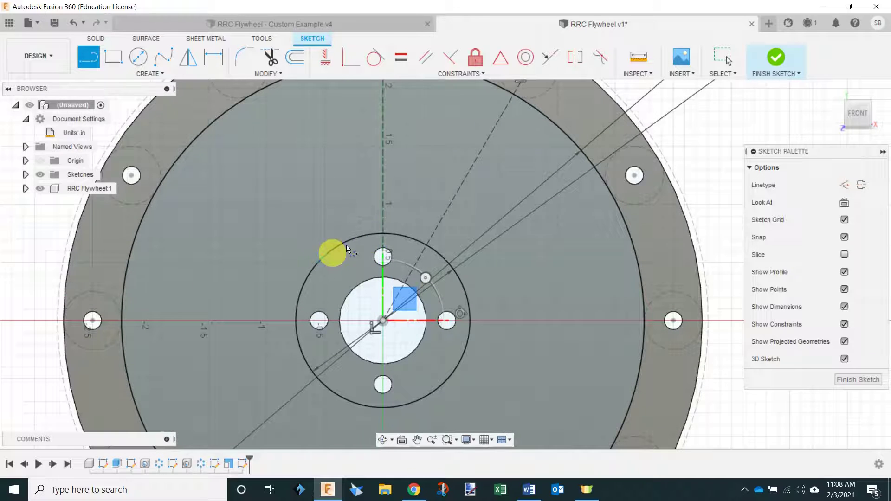
click(394, 234)
scroll(376, 305, down, 3)
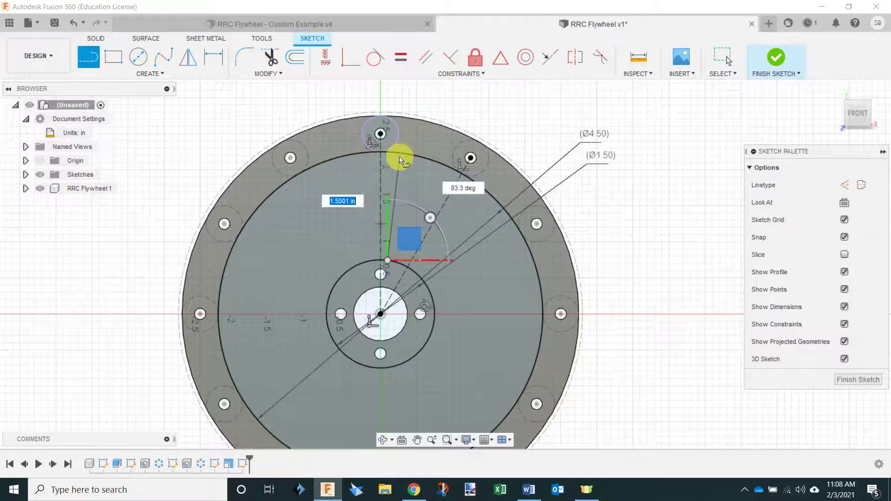
click(398, 155)
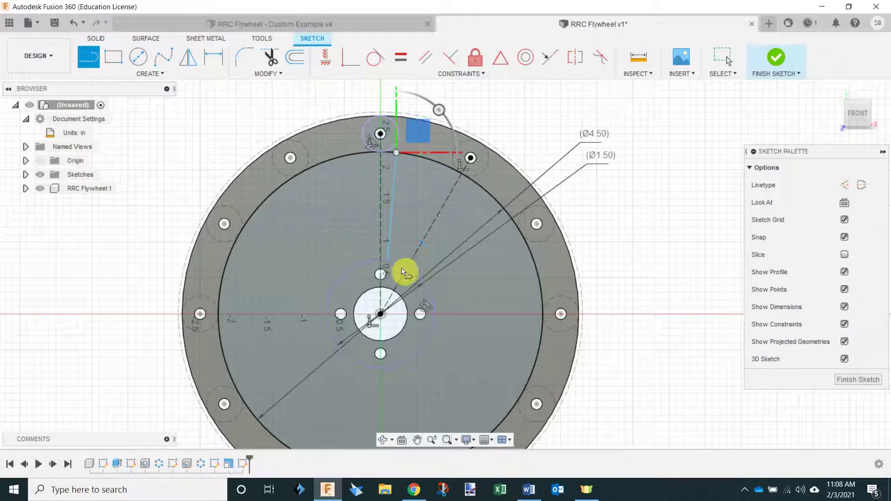
Sketch a second line from the small circle to the large circle, just inside the angled construction line.
scroll(406, 273, up, 2)
scroll(409, 272, up, 2)
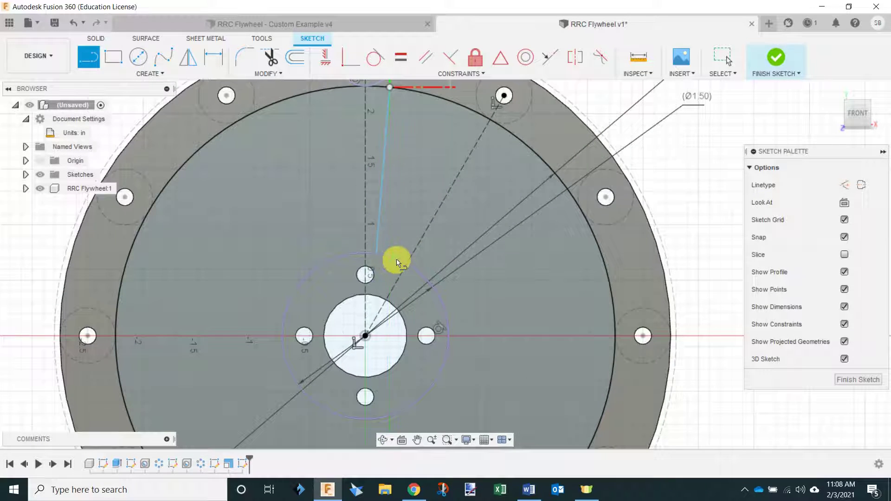
click(399, 260)
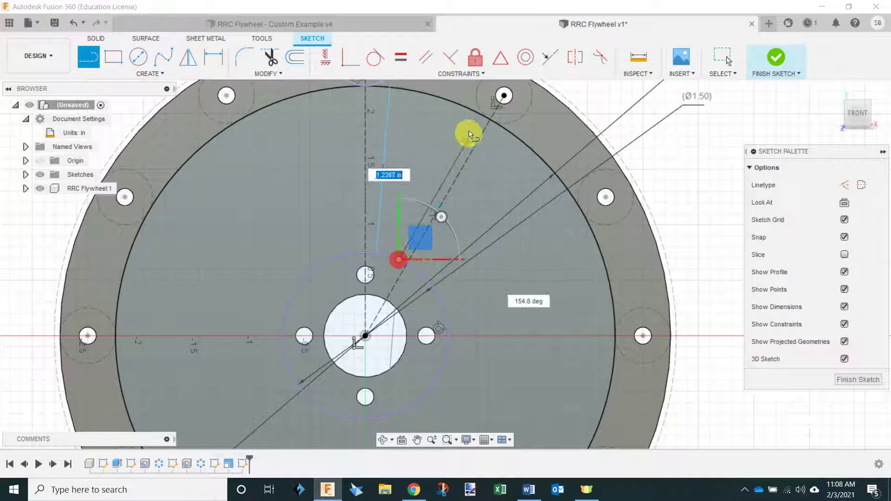
click(474, 110)
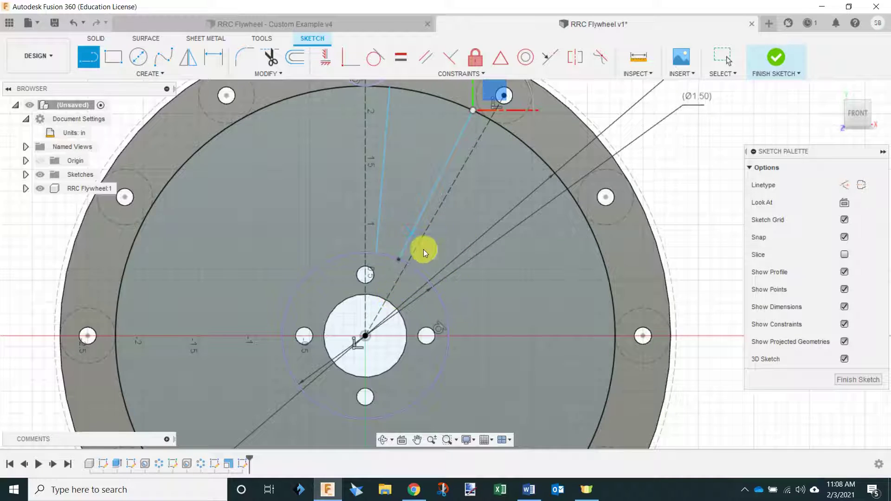
click(392, 278)
key(Escape)
scroll(419, 244, down, 3)
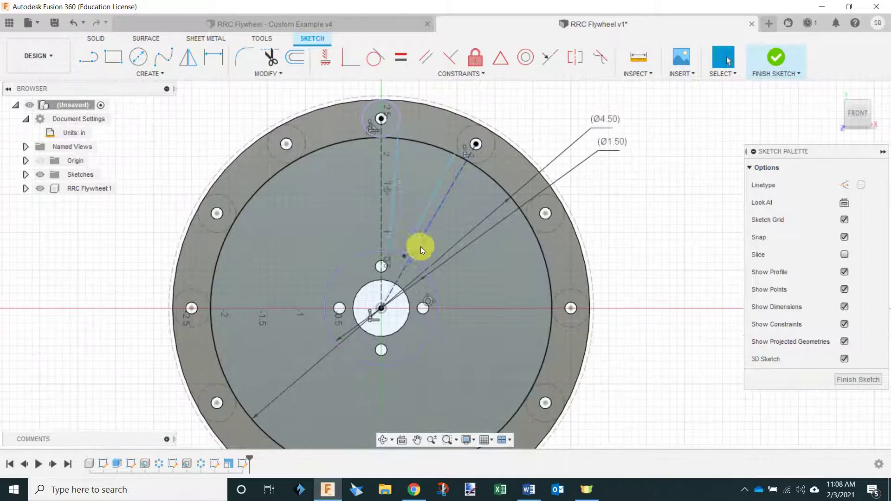
scroll(394, 163, up, 3)
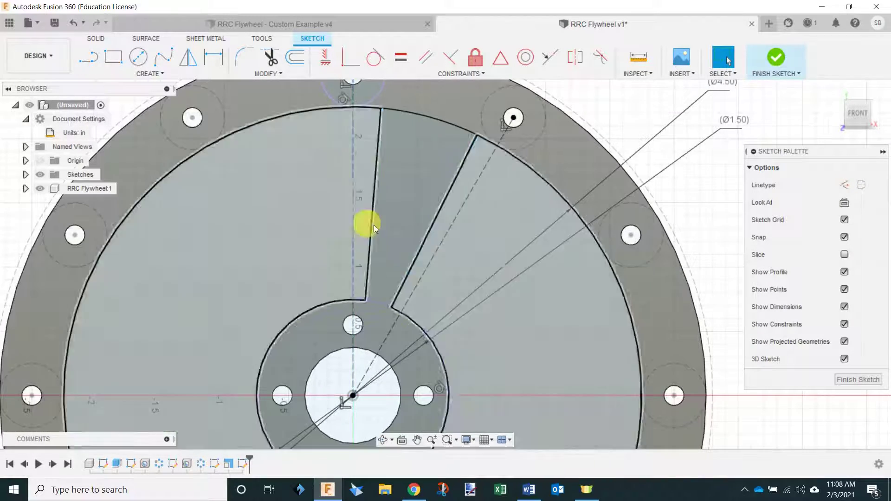
click(372, 225)
shift+click(444, 195)
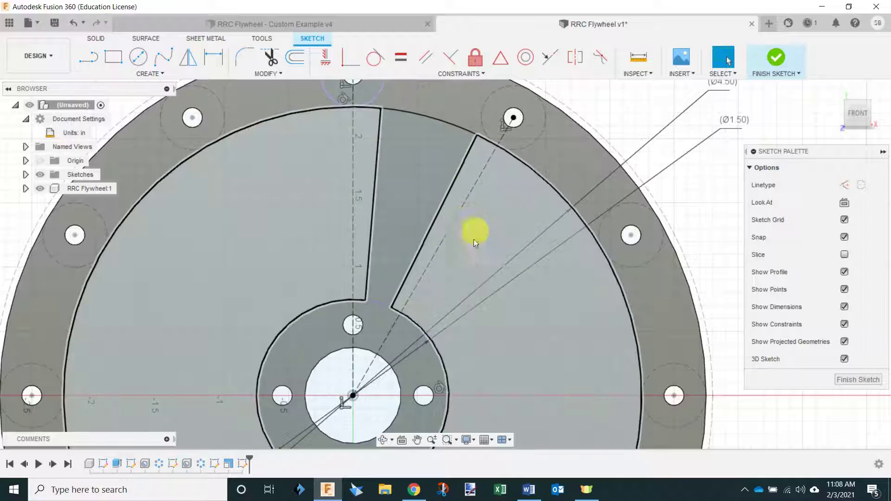
key(x)
key(ctrl+z)
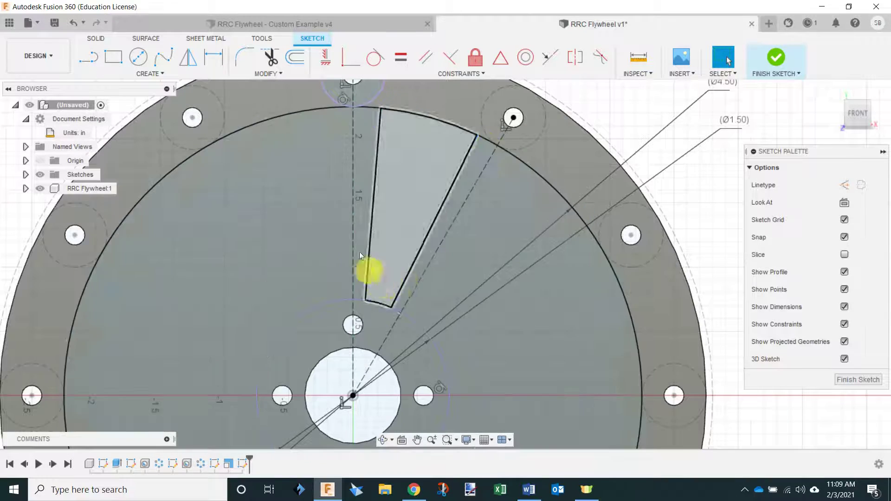
Constrain each of the two solid lines parallel to its neighbouring construction line.
click(368, 262)
click(443, 205)
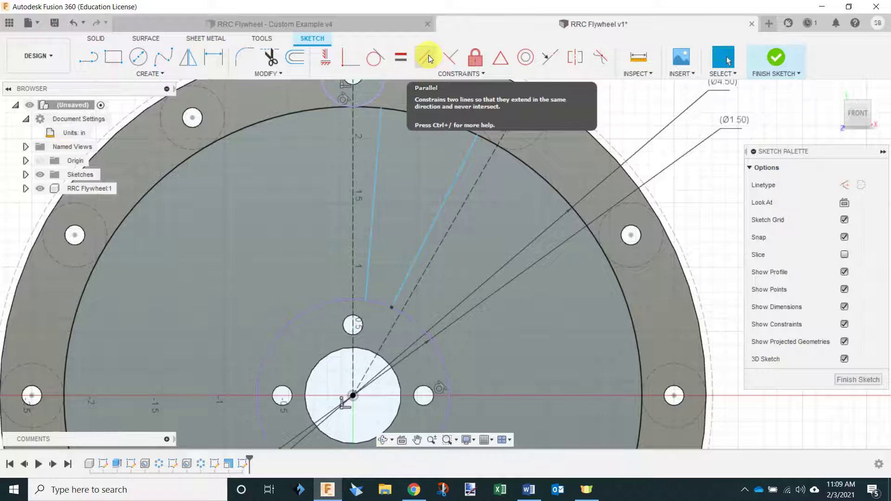
click(427, 54)
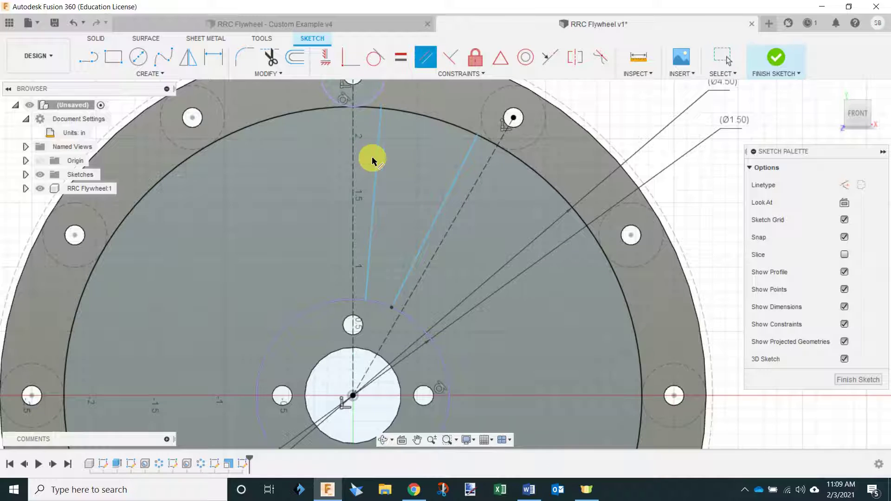
click(376, 160)
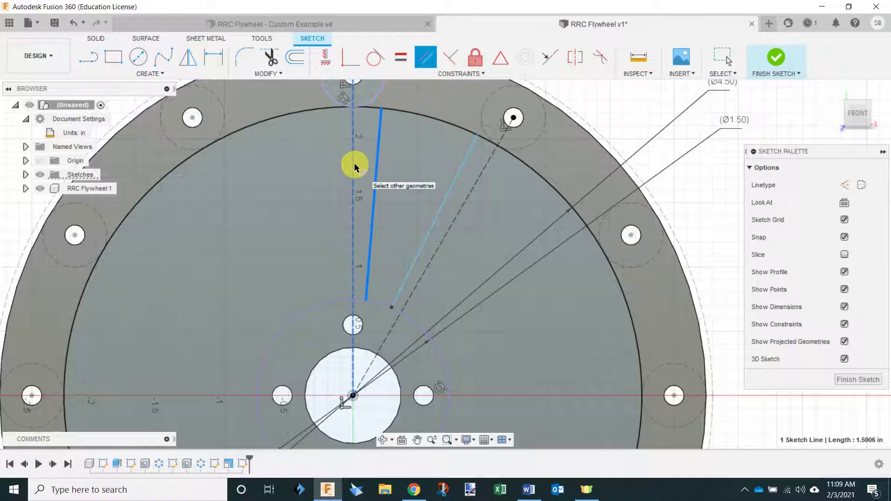
click(354, 165)
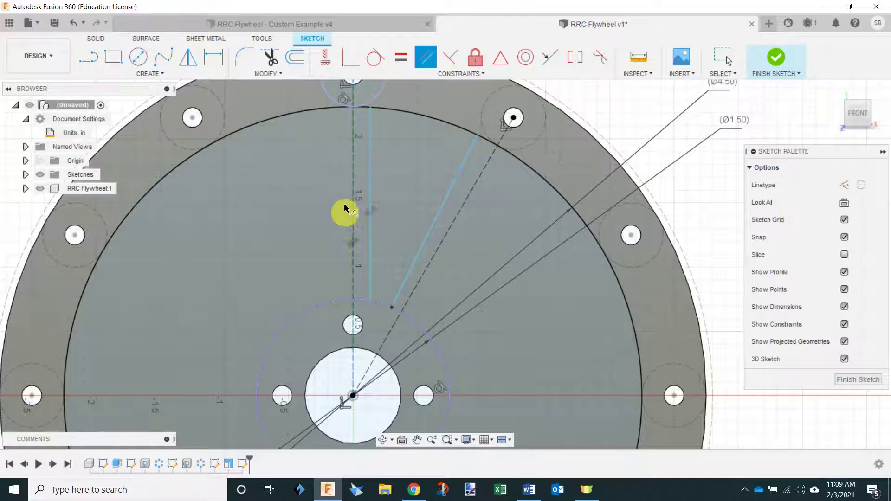
click(452, 188)
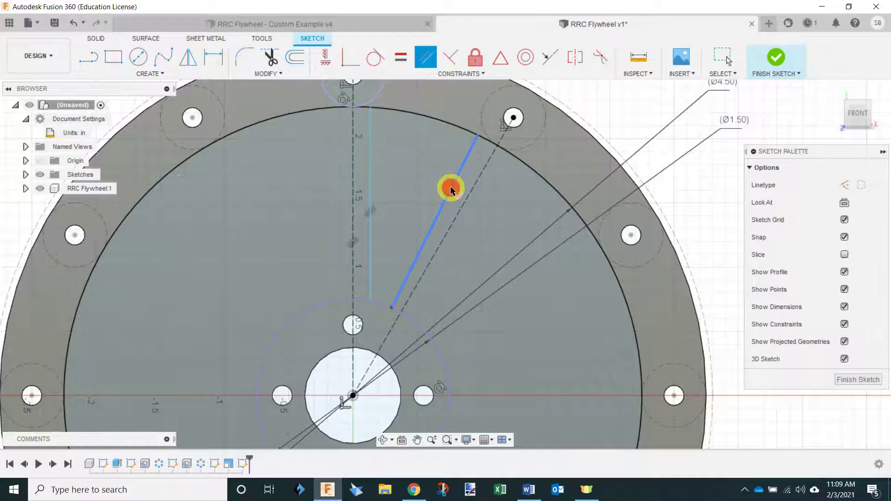
click(502, 140)
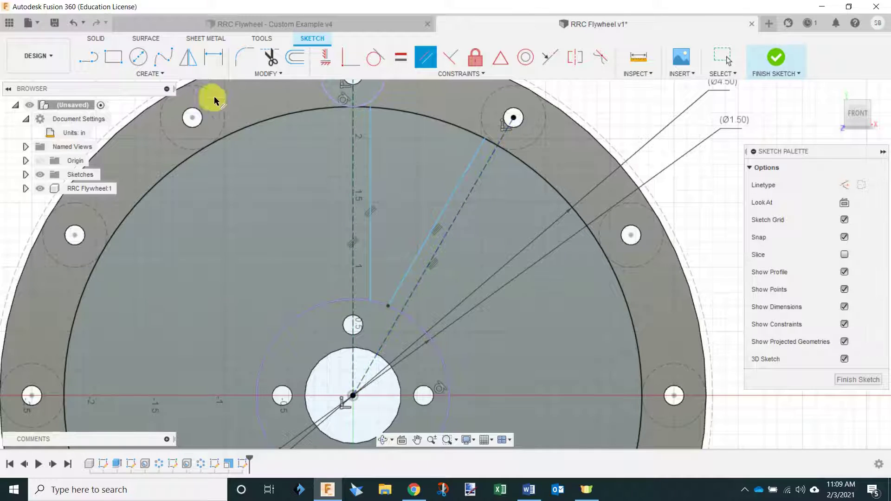
Try to dimension the gap between the near-center solid line and the vertical construction line, and delete the misplaced length dimension.
click(213, 59)
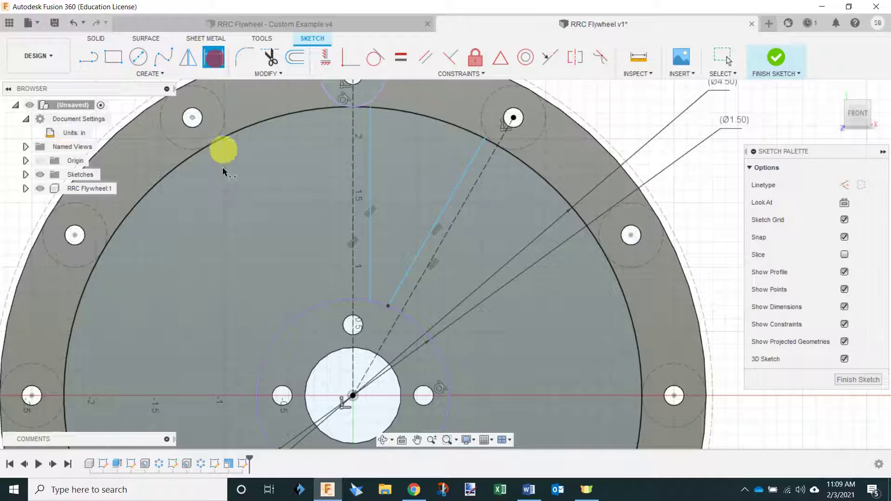
click(370, 170)
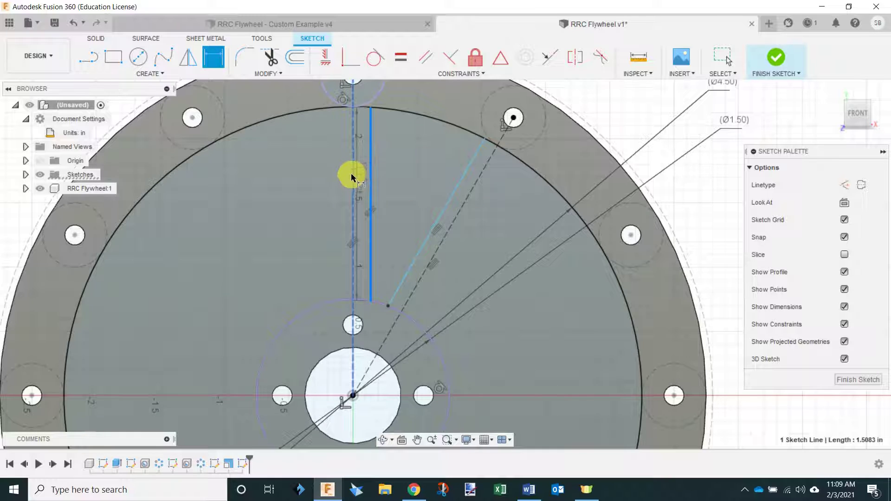
click(351, 178)
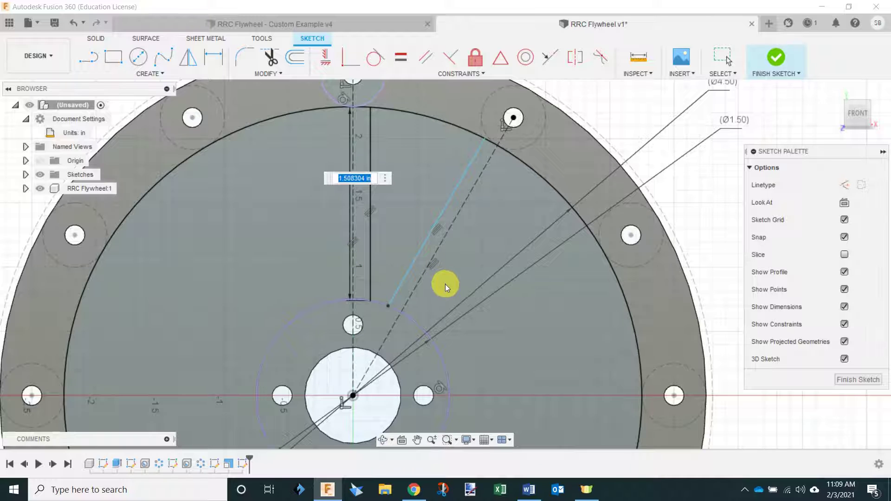
key(Return)
key(Escape)
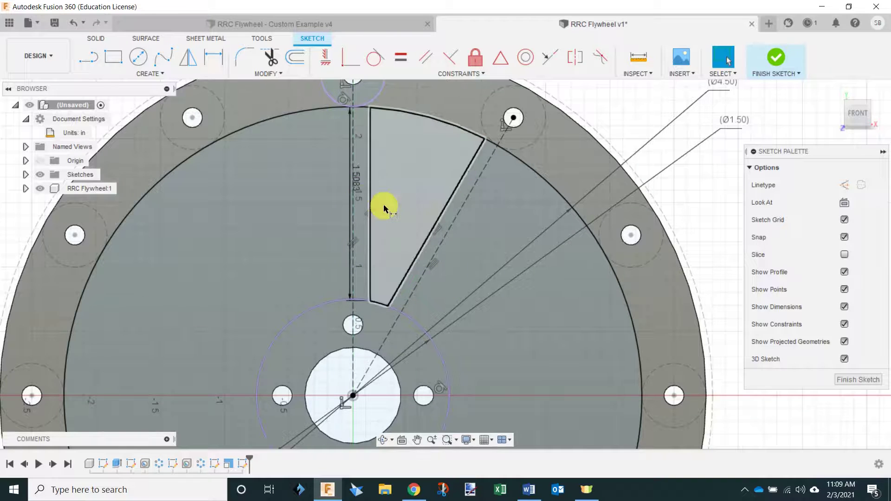
click(349, 181)
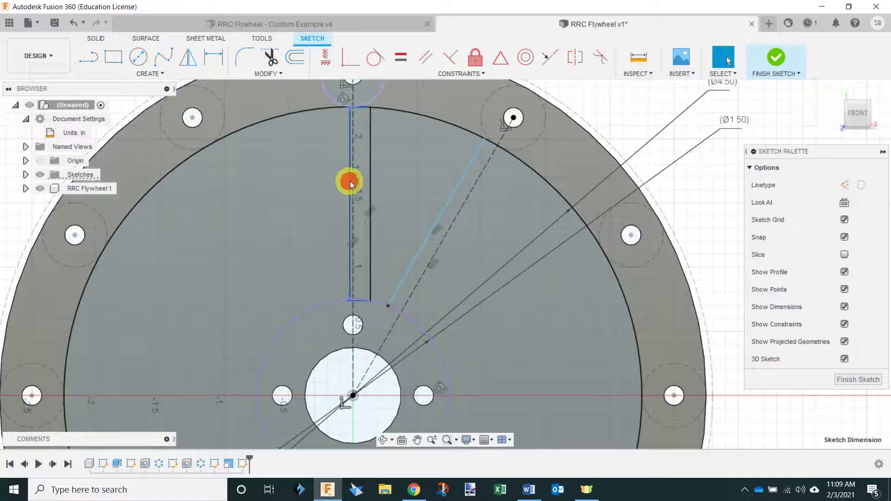
key(Delete)
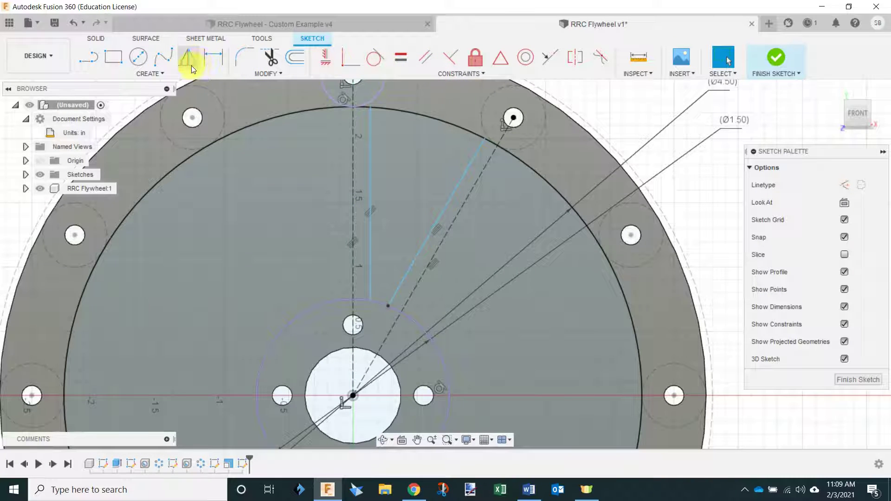
Dimension the gap between the near-center solid line and the vertical construction line at 0.05 in.
click(371, 155)
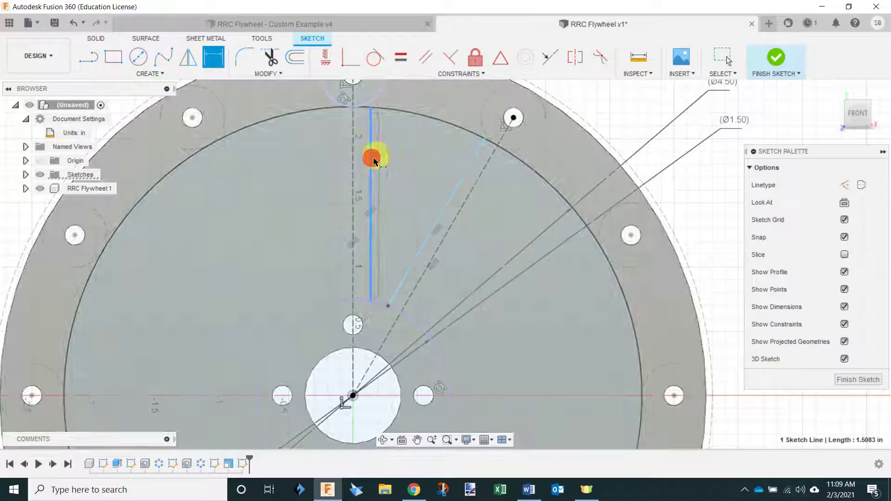
scroll(374, 148, down, 3)
scroll(377, 135, up, 5)
scroll(377, 135, up, 3)
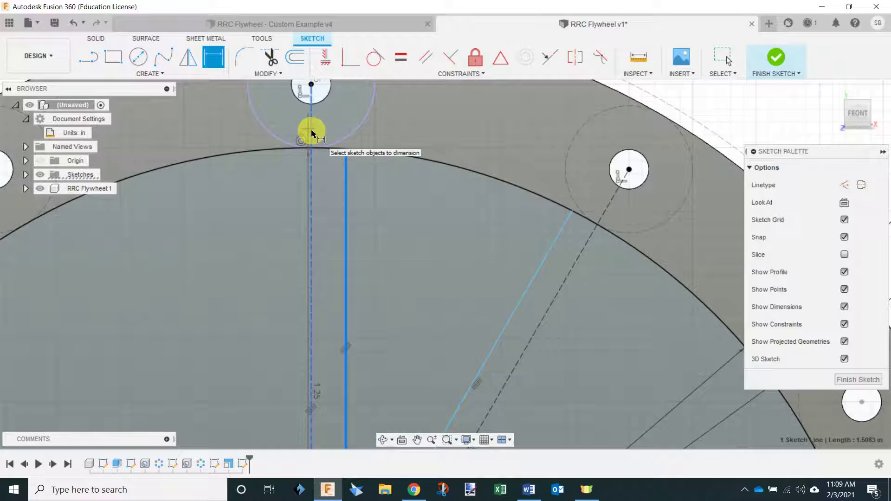
click(311, 132)
scroll(330, 205, down, 5)
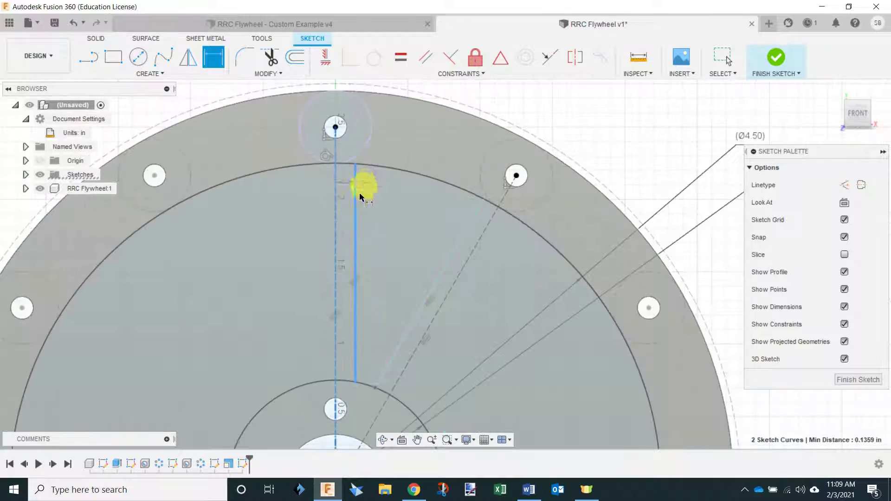
scroll(362, 229, up, 4)
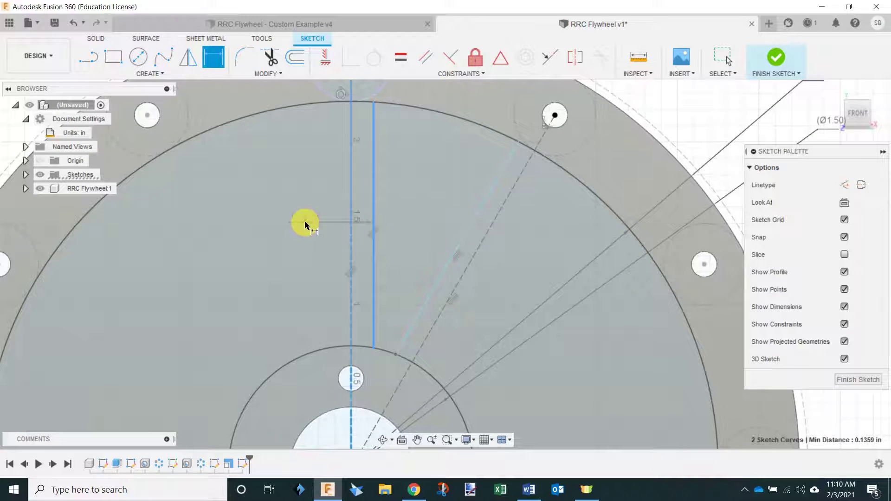
click(305, 223)
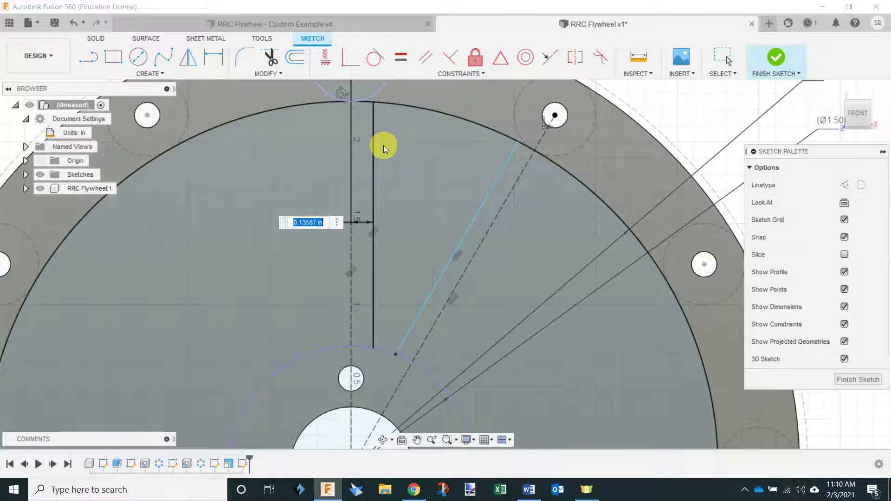
key(BackSpace)
text(.05)
key(Return)
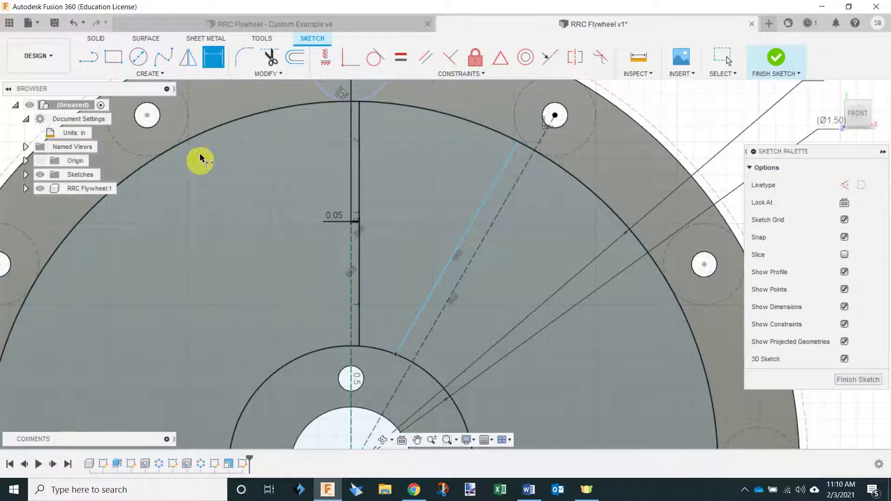
Dimension the gap between the angled solid line and its parallel construction line at 0.05 in.
click(214, 58)
click(487, 238)
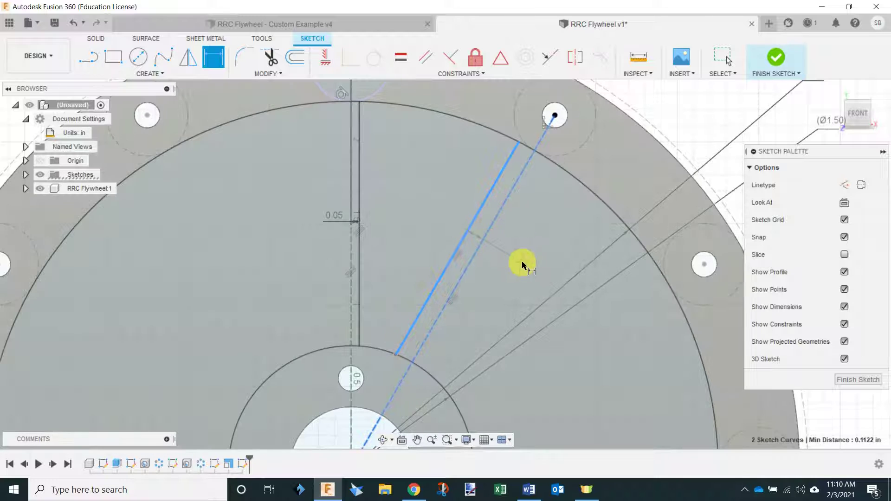
click(522, 263)
text(.0)
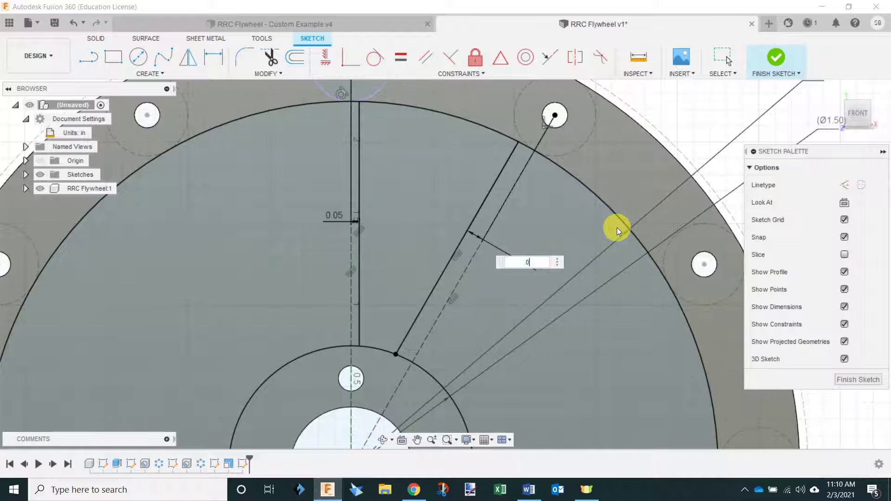
text(5)
key(Return)
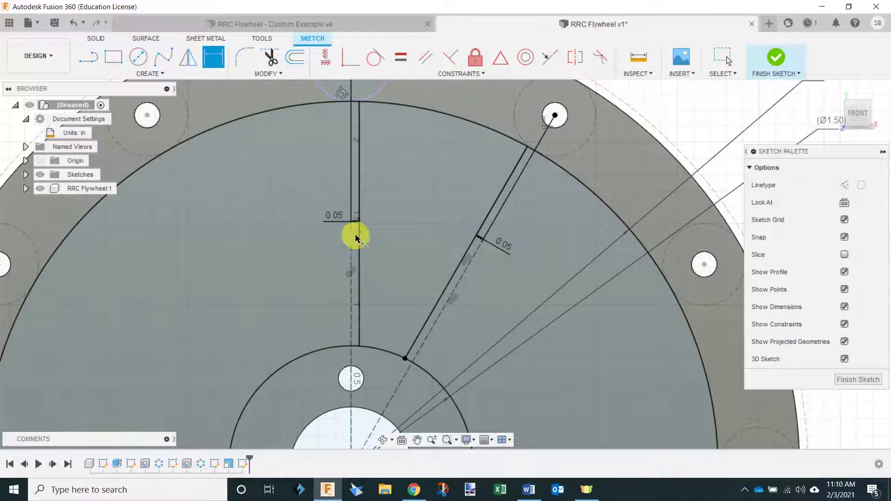
Trim away the long portions of the 4.50 in and 1.50 in circles outside the two construction lines.
scroll(355, 238, down, 5)
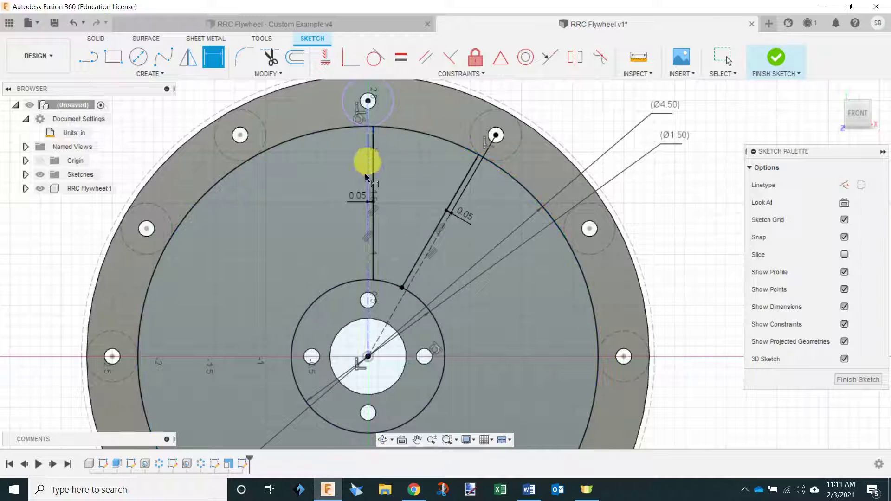
scroll(378, 151, down, 2)
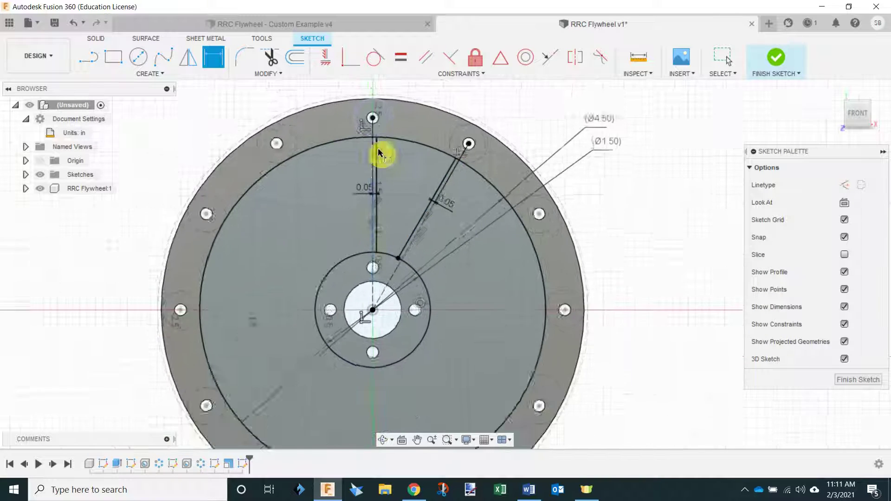
scroll(378, 149, down, 1)
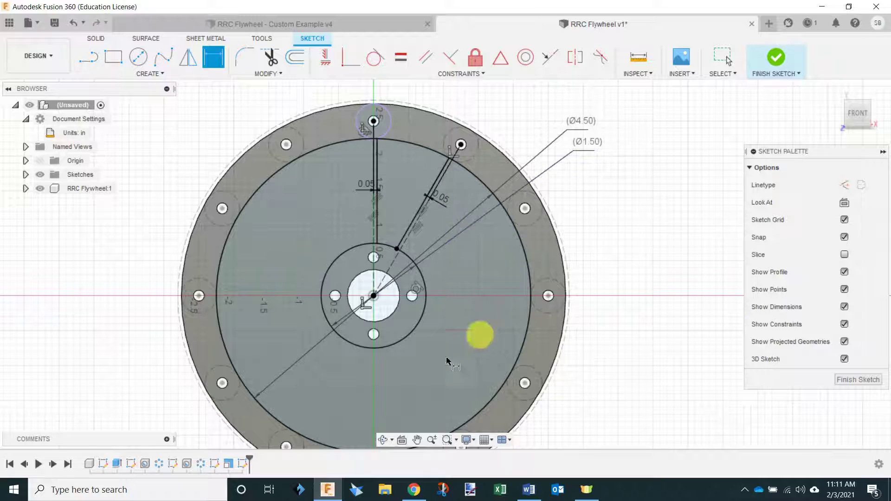
click(278, 59)
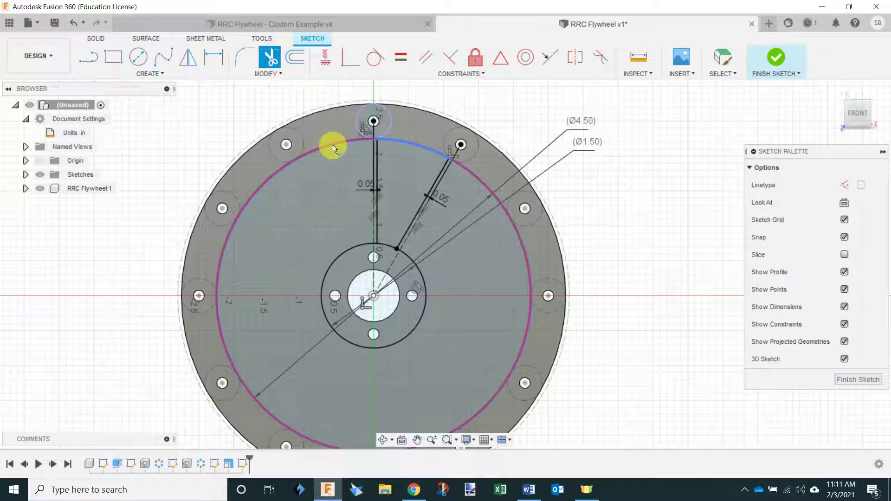
click(333, 146)
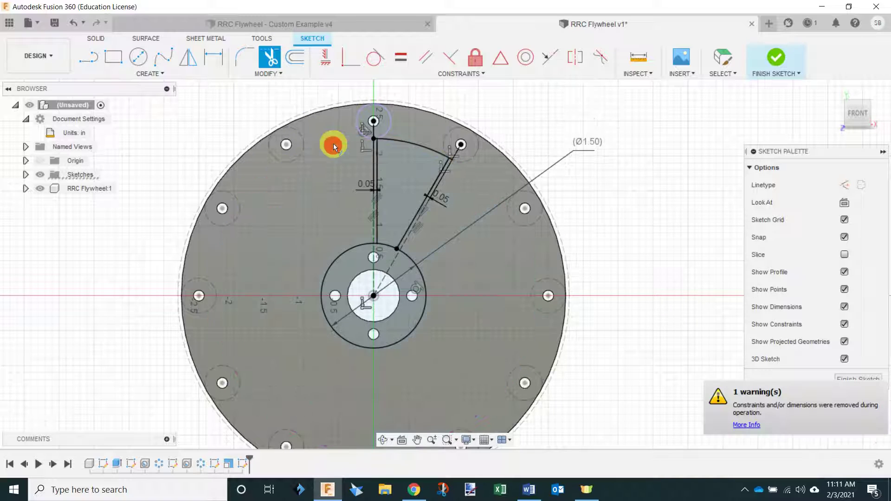
click(341, 252)
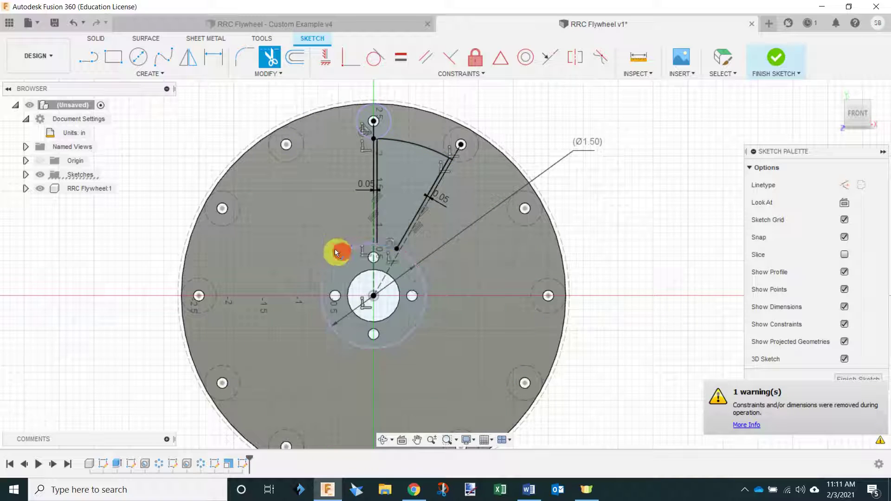
Trim the two short outer-arc stubs between the solid lines and their construction lines.
scroll(361, 149, up, 5)
scroll(347, 136, up, 5)
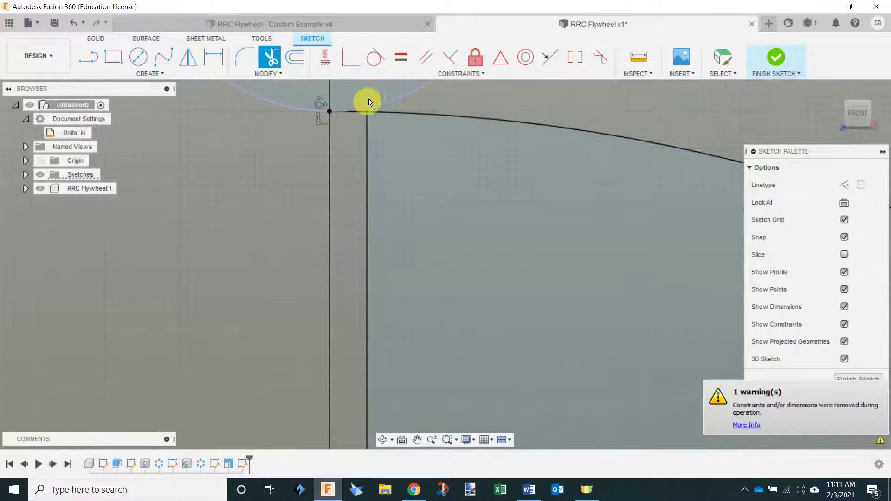
click(347, 124)
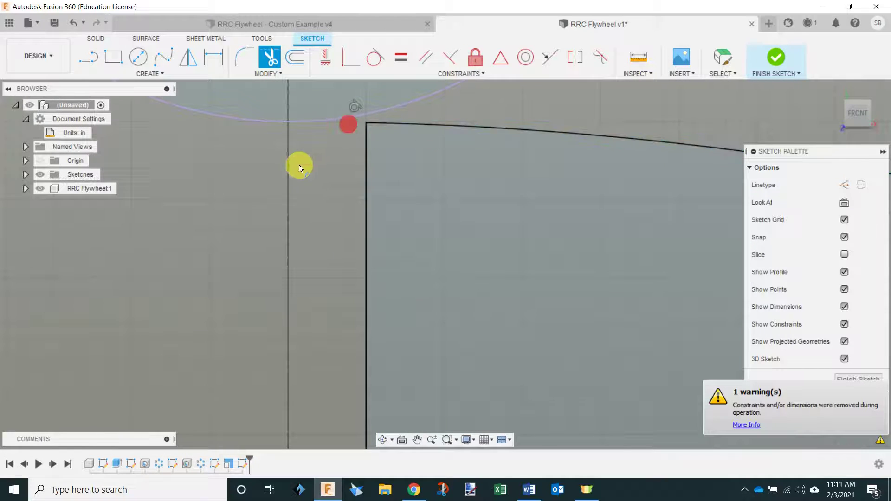
scroll(253, 144, down, 5)
scroll(246, 123, down, 2)
scroll(492, 241, up, 3)
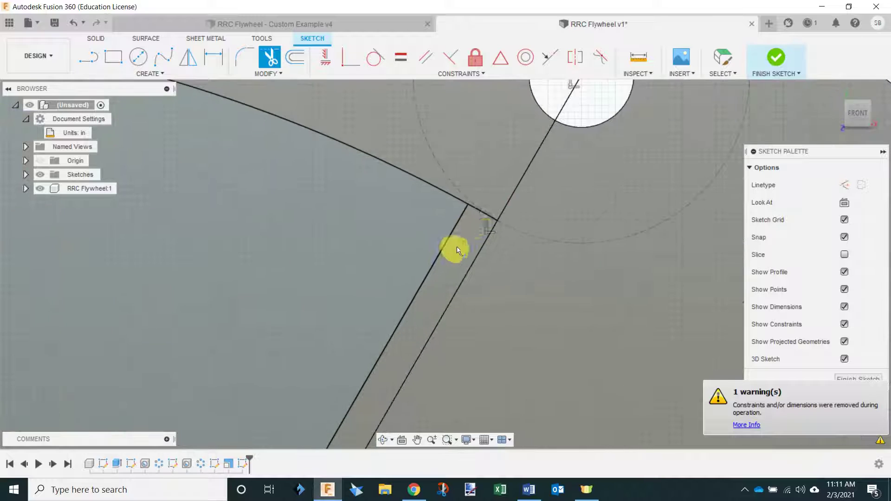
click(480, 212)
scroll(525, 139, down, 4)
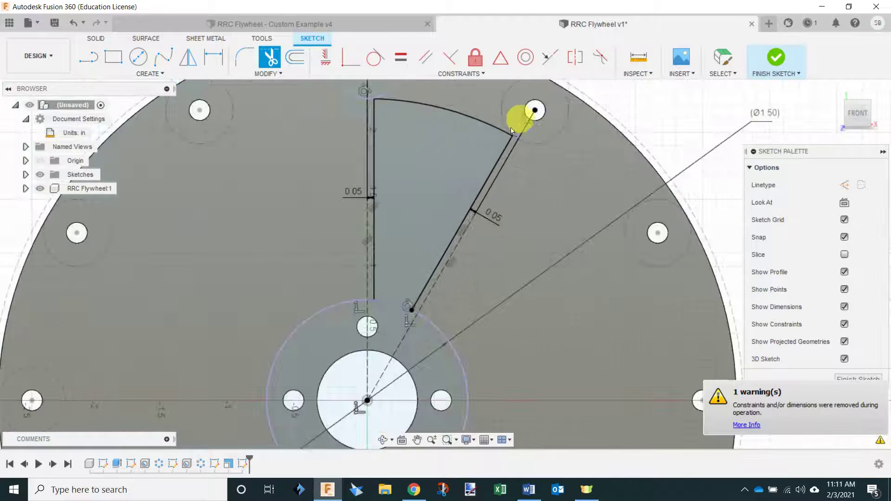
Trim the two short inner-arc stubs near the hub between the solid and construction lines.
scroll(367, 344, up, 3)
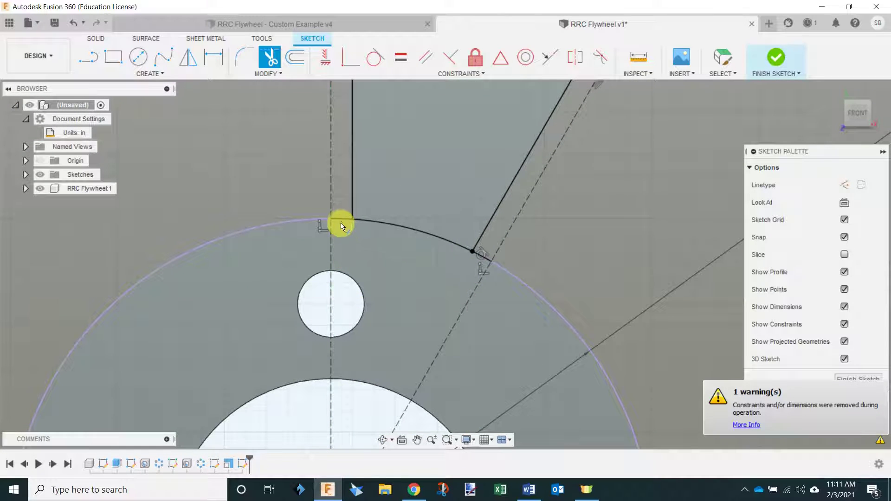
click(342, 222)
click(483, 253)
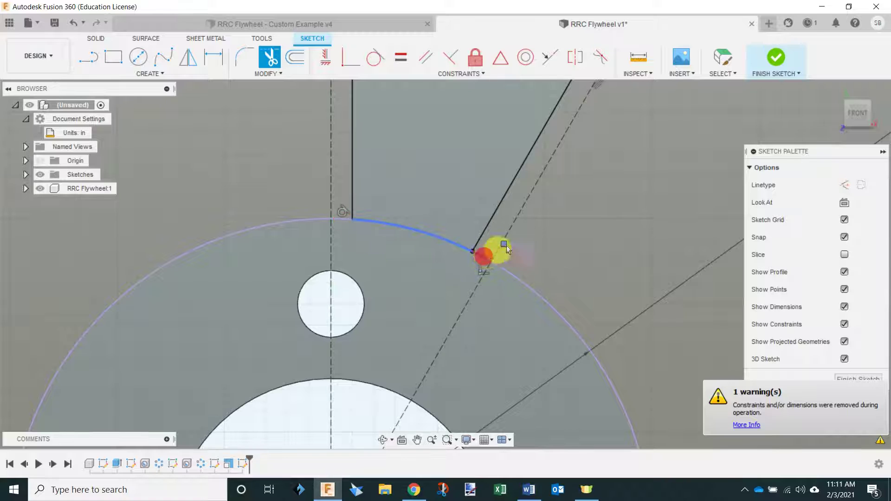
scroll(351, 273, down, 2)
scroll(442, 272, down, 4)
Examine the trimmed wedge outline at its corners and along its sides for leftover segments.
scroll(505, 229, up, 4)
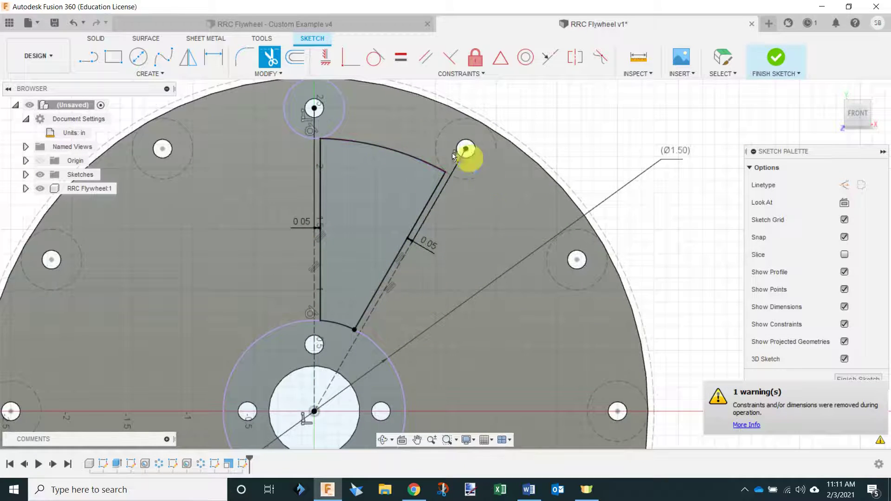
scroll(315, 144, up, 2)
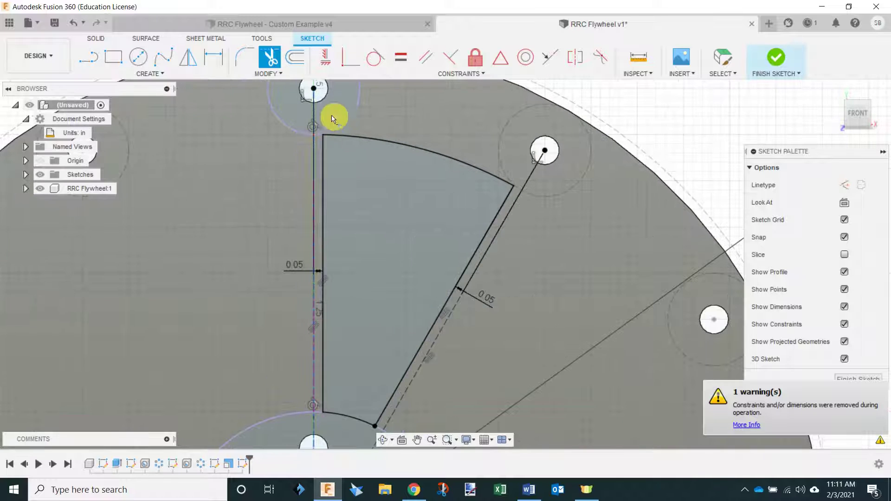
click(310, 135)
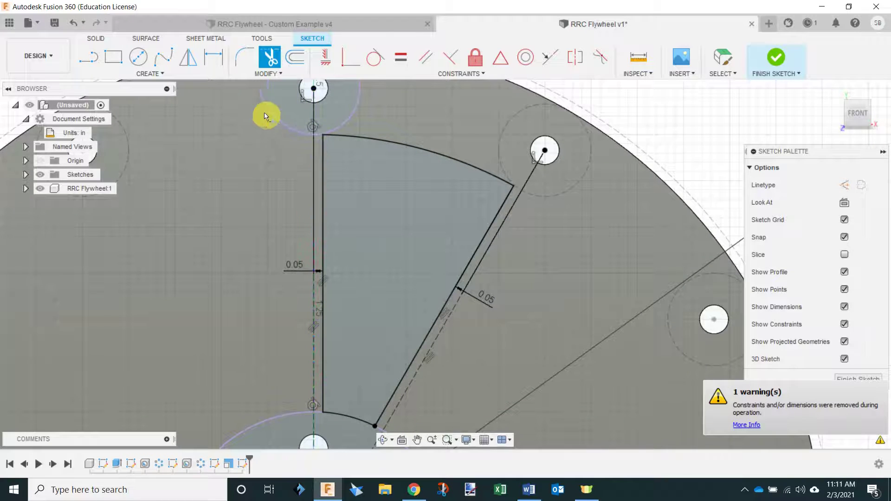
scroll(389, 79, down, 2)
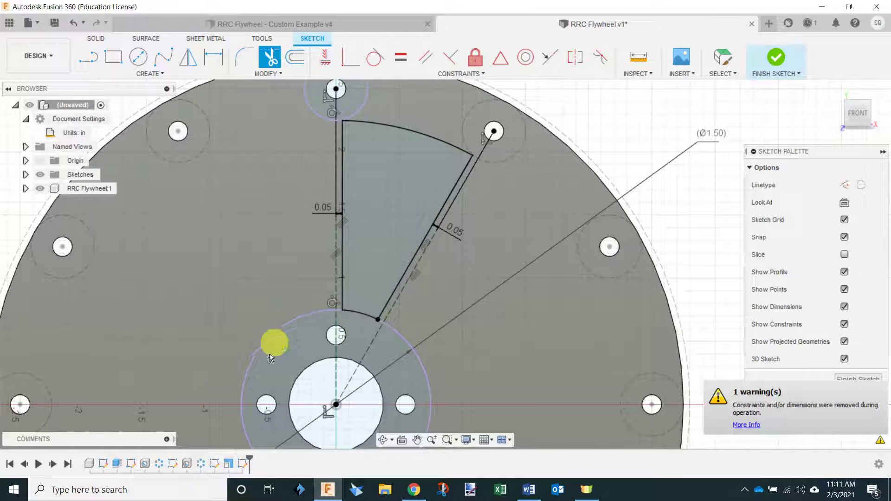
scroll(363, 312, up, 3)
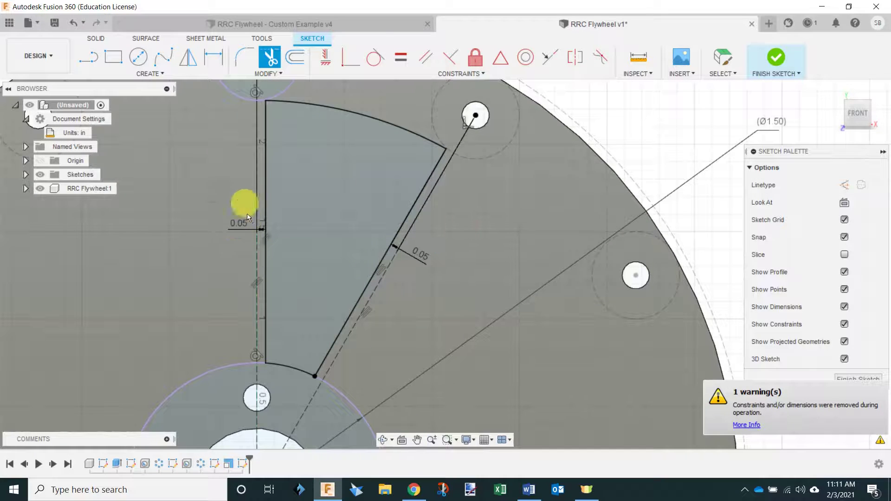
scroll(320, 307, up, 2)
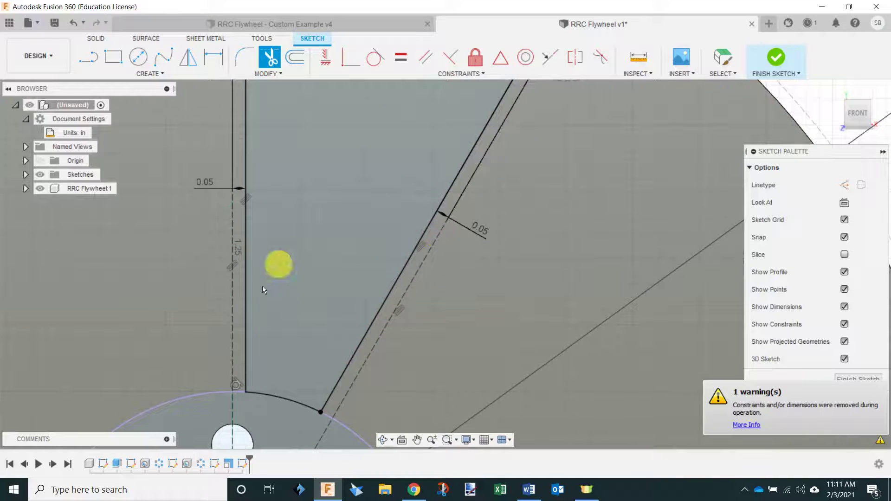
scroll(323, 263, down, 1)
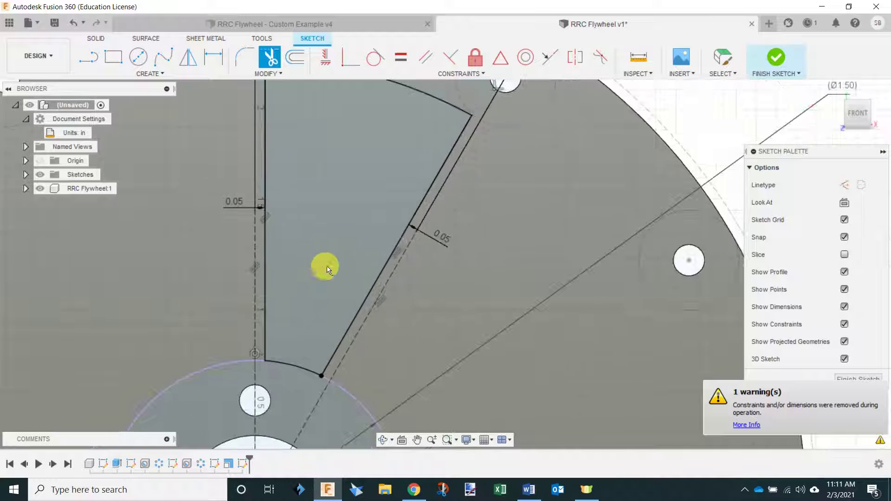
scroll(325, 269, down, 1)
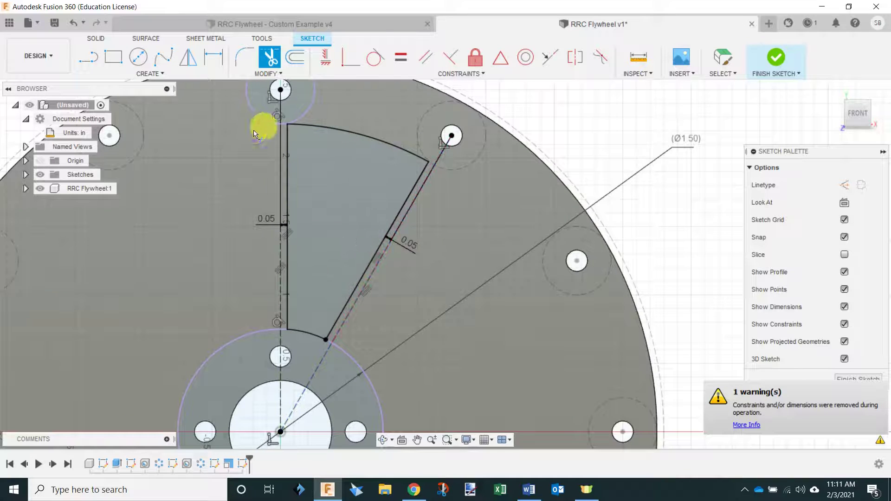
scroll(534, 139, down, 3)
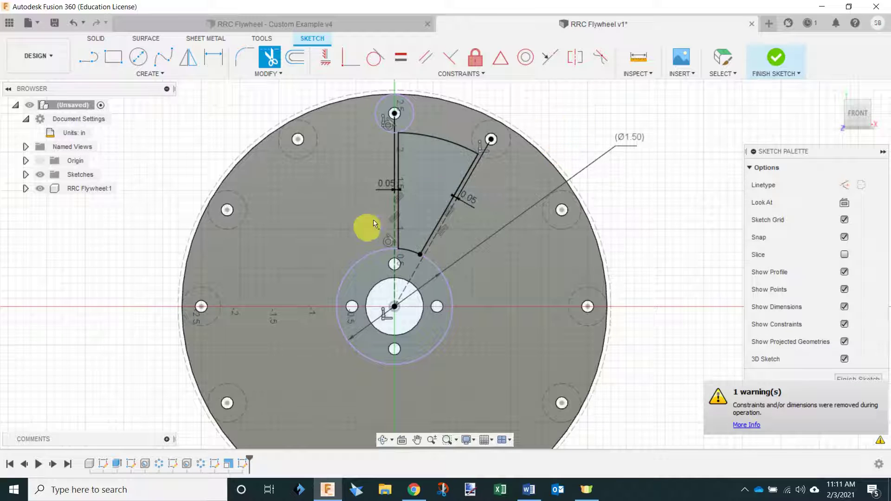
Finish the wedge cutout sketch.
click(778, 57)
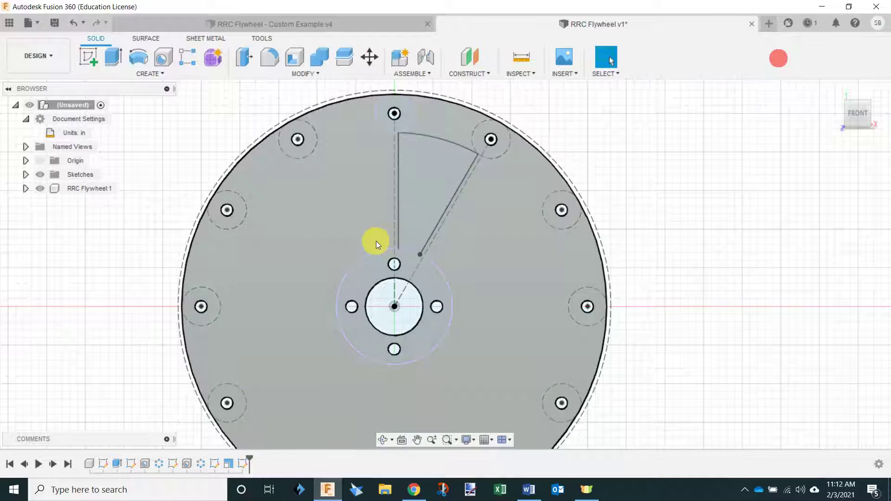
scroll(329, 249, down, 3)
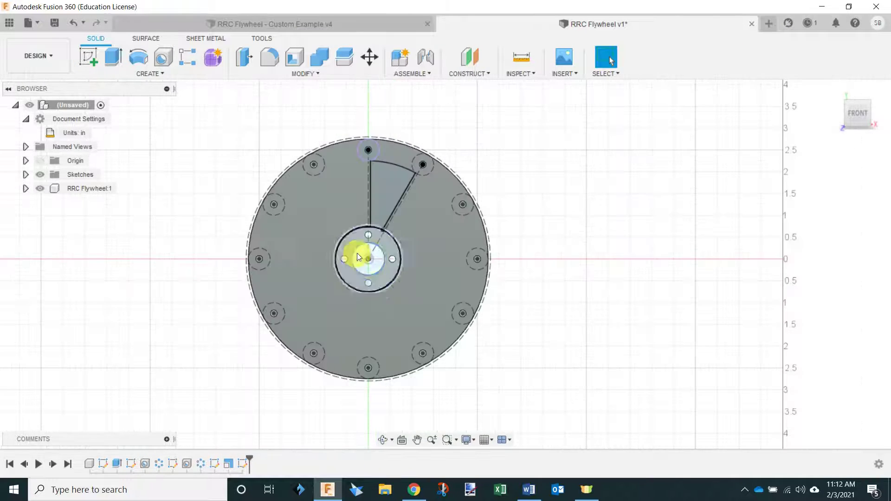
scroll(368, 251, up, 2)
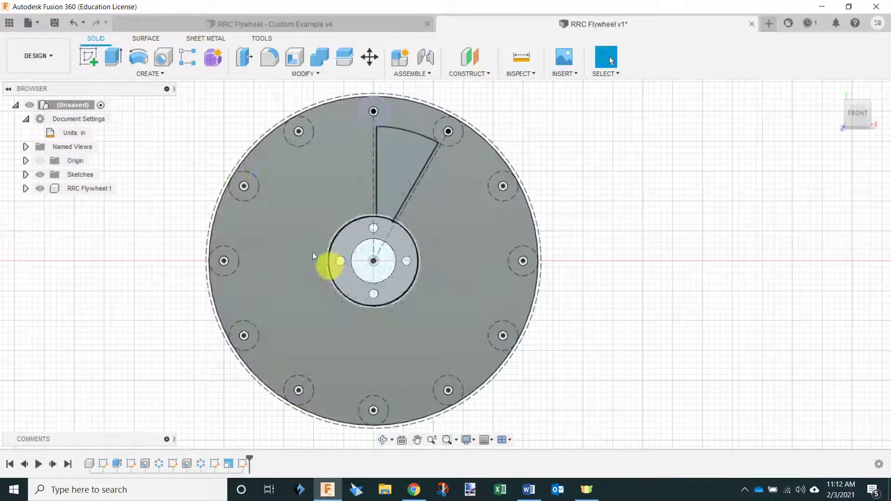
Extrude the wedge profile through the flywheel plate as a Cut on one side, with the extent type set to All.
click(115, 56)
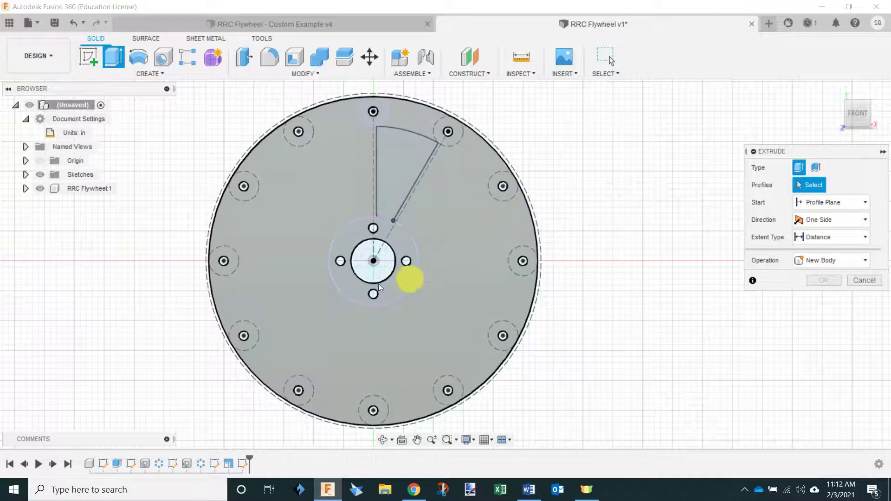
click(836, 261)
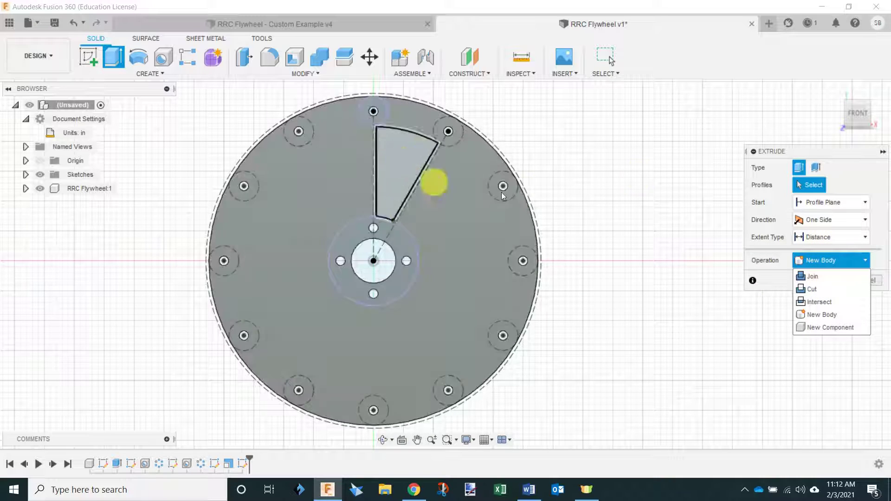
click(833, 290)
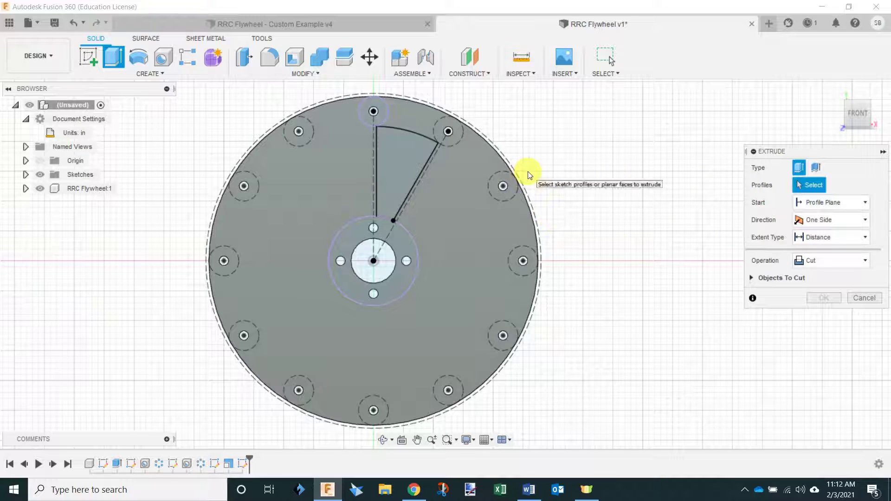
shift+middle_drag(607, 199, 477, 252)
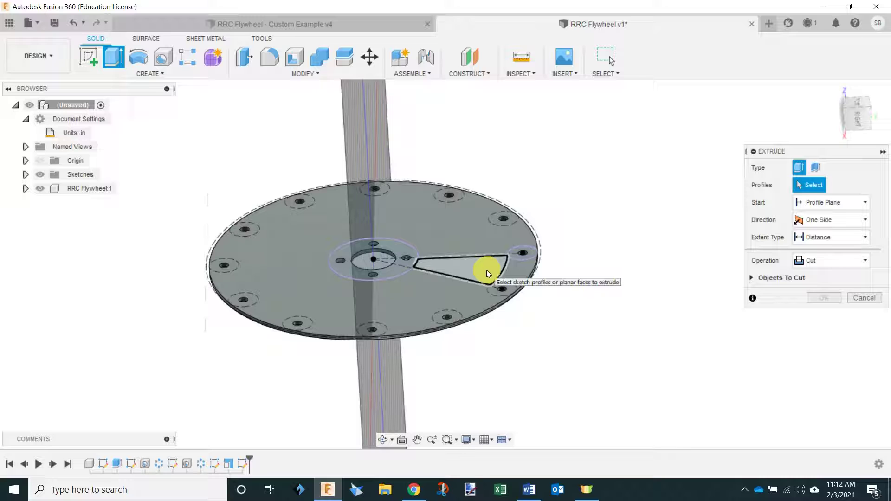
click(486, 269)
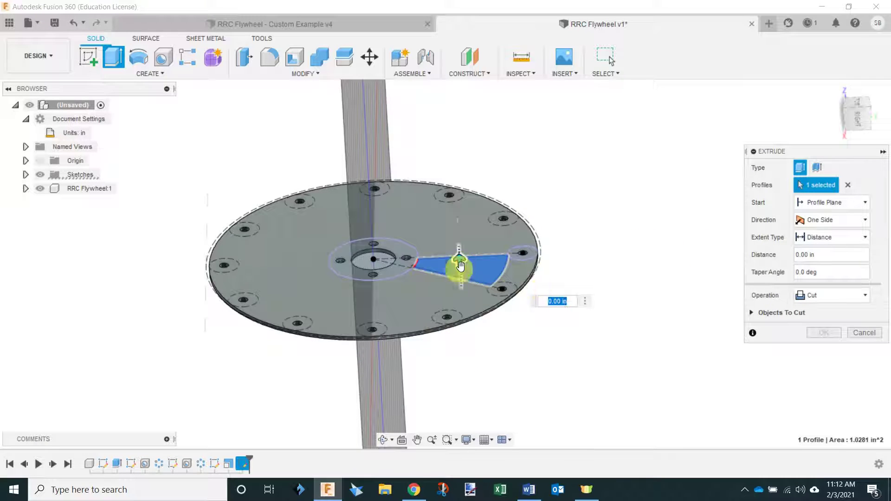
drag(460, 261, 472, 150)
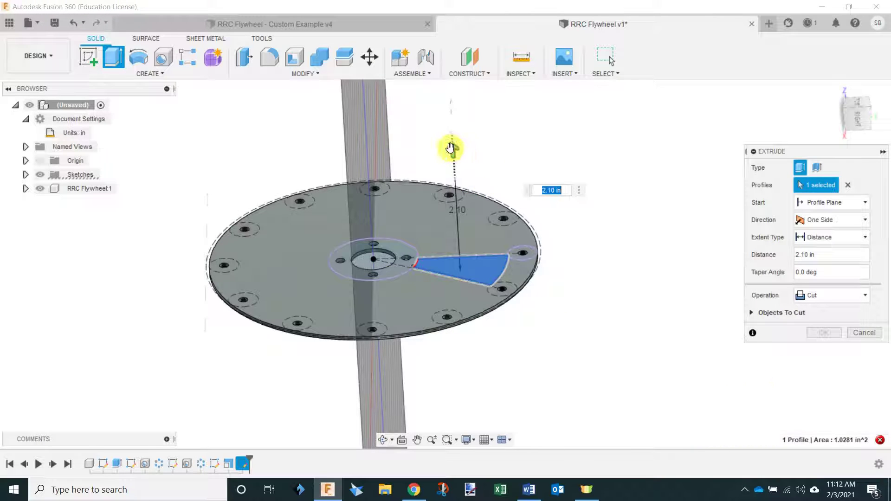
drag(453, 150, 466, 368)
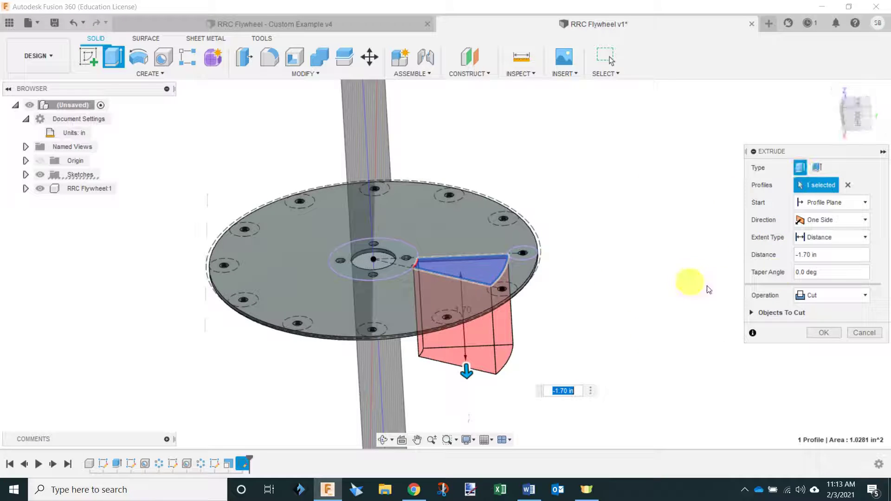
click(846, 238)
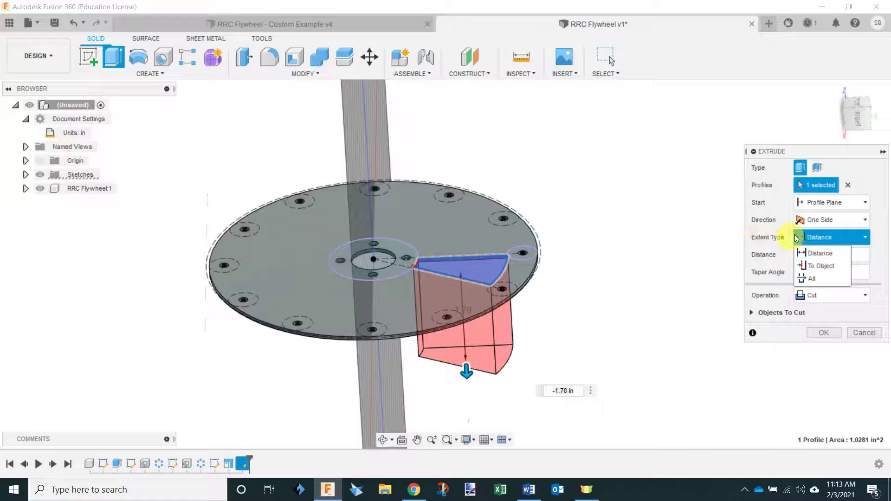
click(827, 278)
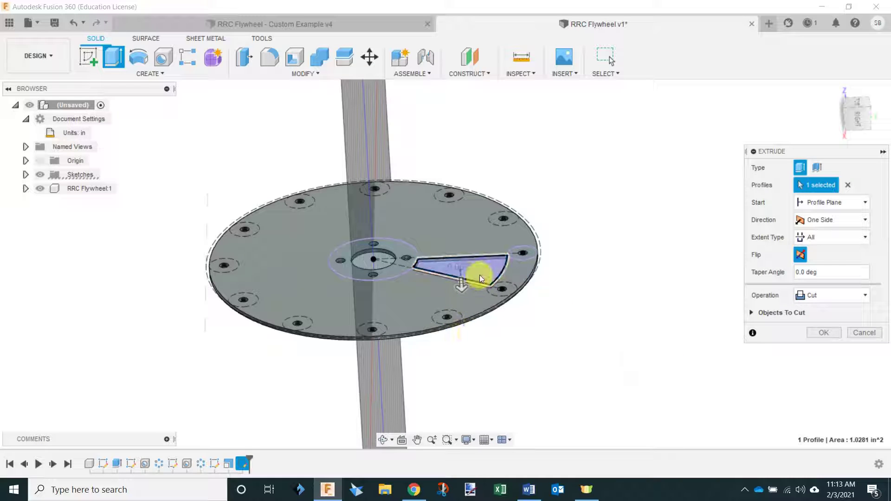
click(832, 332)
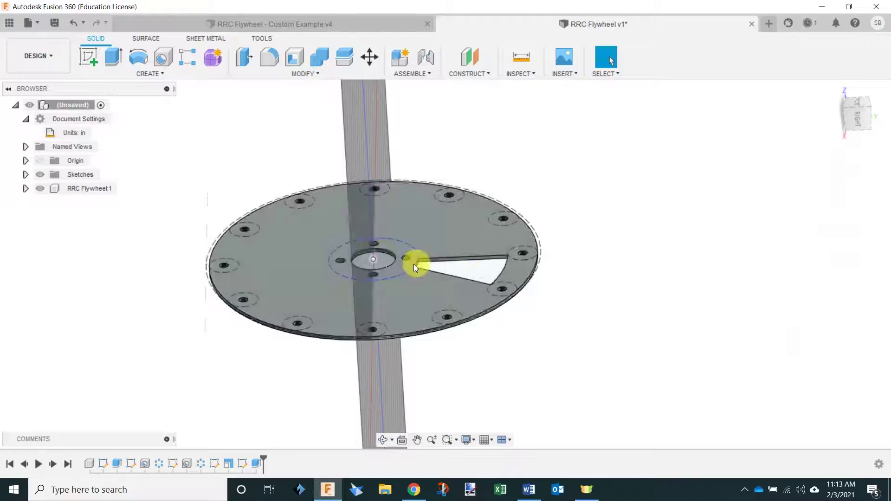
Examine the wedge cutout's sharp inside corners, near the outer holes and near the hub, from several angles.
shift+middle_drag(449, 298, 563, 359)
scroll(419, 113, up, 5)
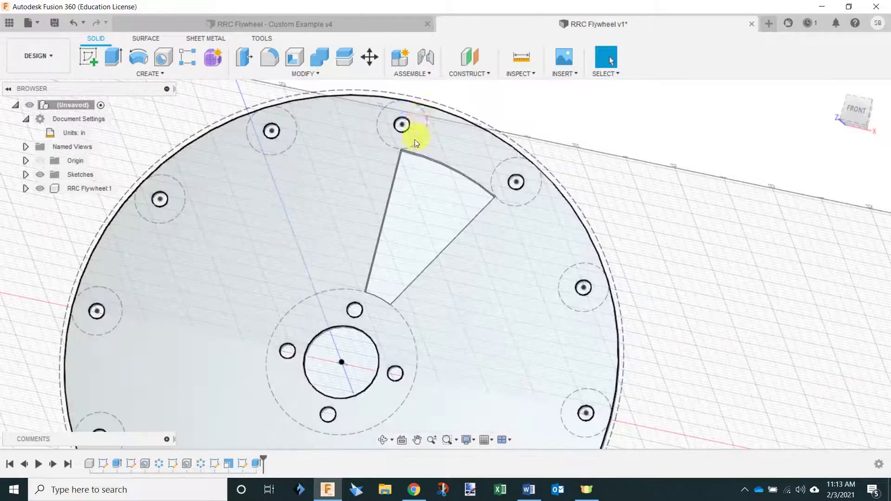
scroll(457, 126, down, 3)
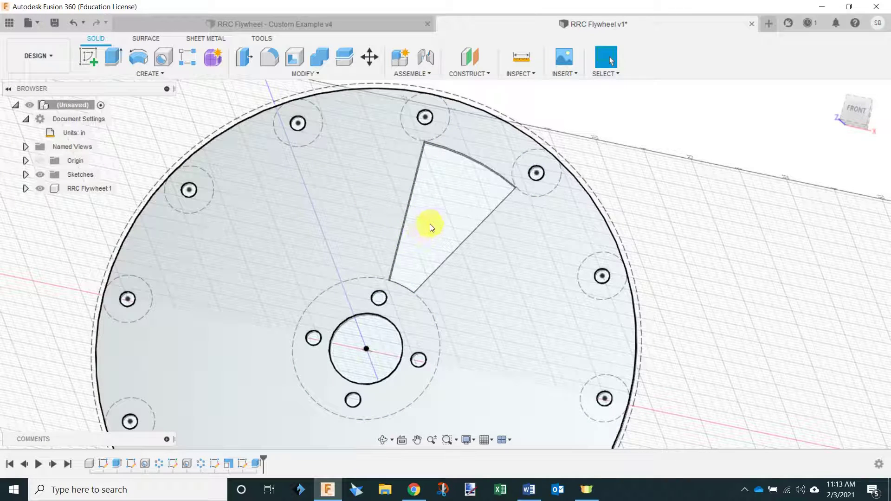
scroll(480, 123, up, 5)
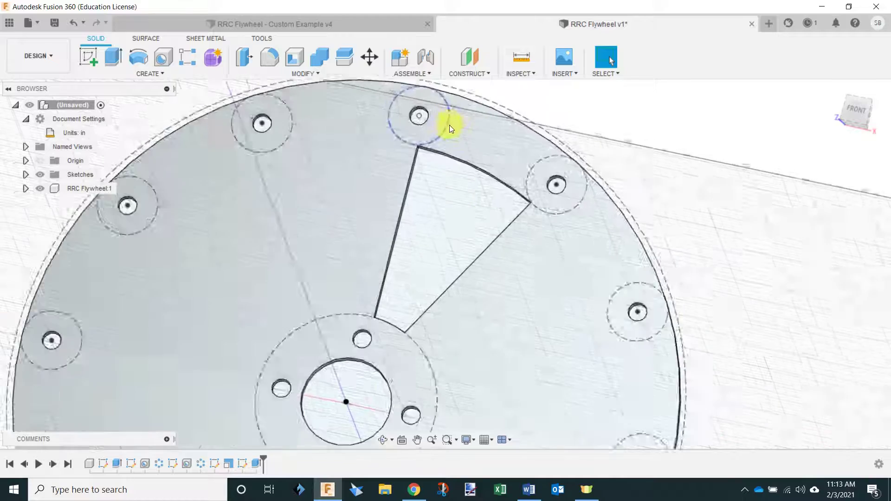
shift+middle_drag(402, 147, 363, 109)
scroll(404, 174, up, 2)
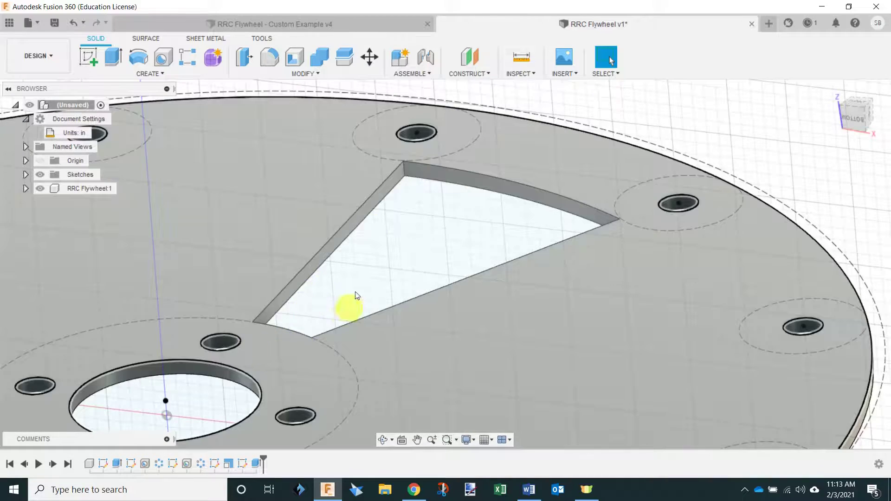
shift+middle_drag(356, 295, 432, 200)
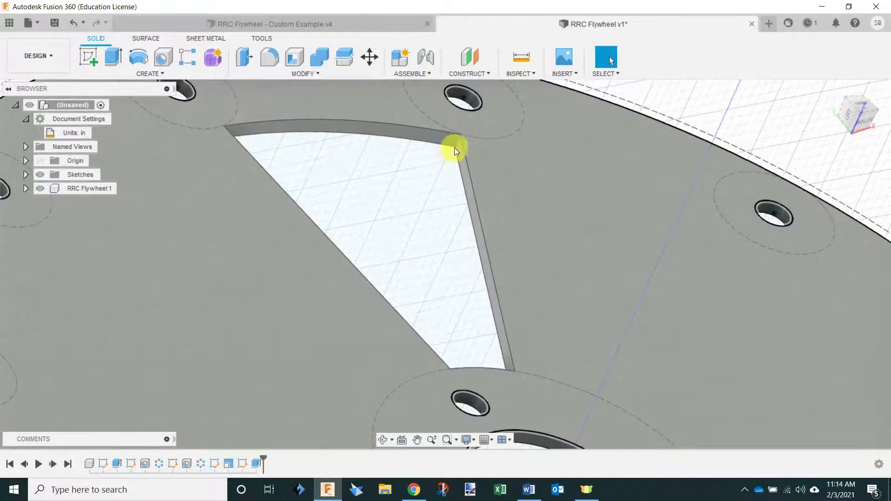
shift+middle_drag(454, 148, 127, 296)
scroll(120, 264, up, 3)
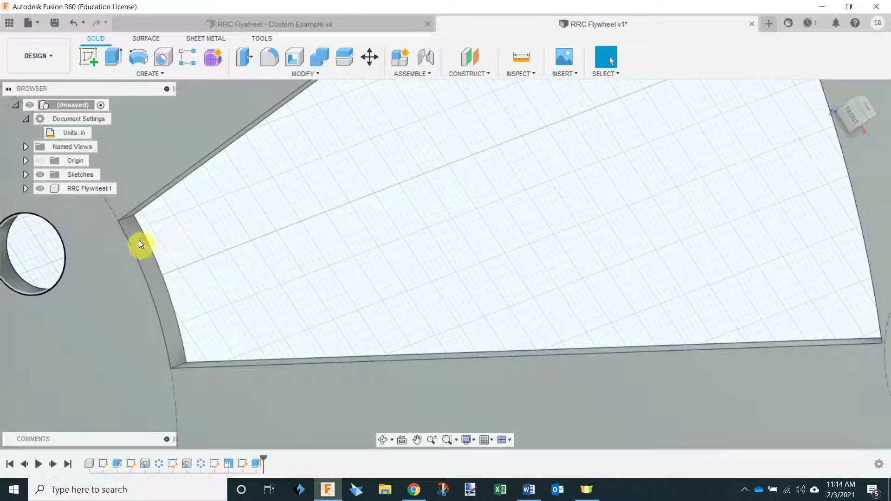
scroll(138, 235, down, 8)
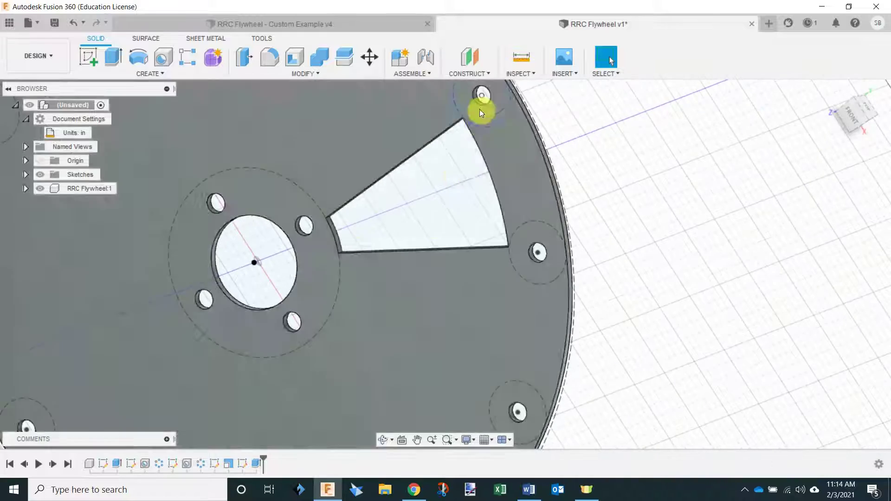
scroll(464, 116, up, 3)
scroll(464, 119, down, 3)
shift+middle_drag(493, 115, 483, 103)
scroll(483, 103, up, 4)
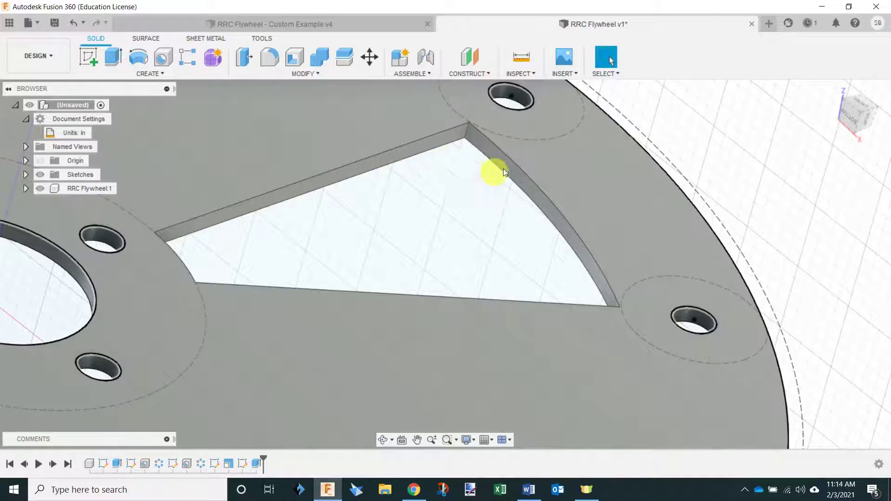
scroll(431, 202, down, 2)
shift+middle_drag(432, 202, 437, 208)
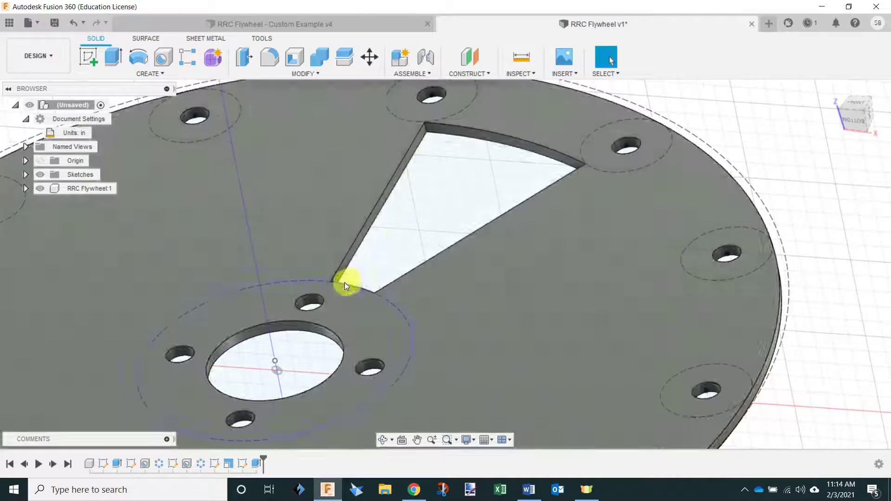
shift+middle_drag(344, 282, 299, 93)
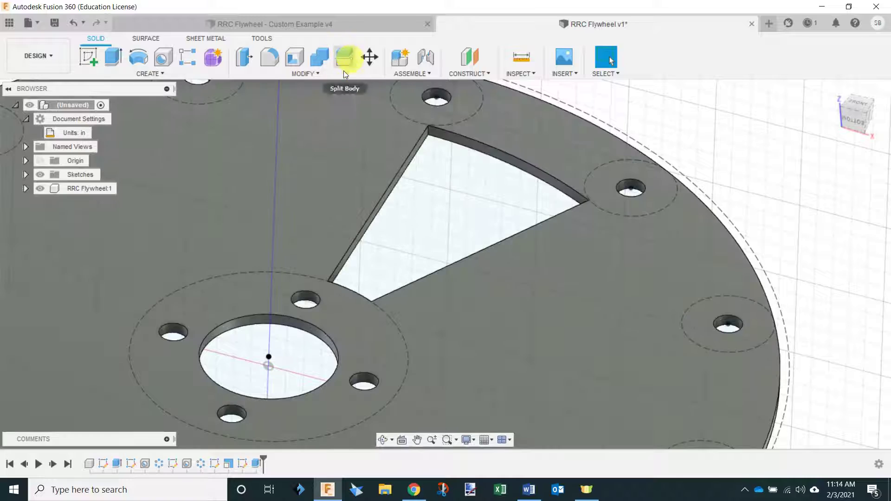
Start a constant-radius fillet on the two vertical corner edges at the outer arc of the wedge cutout.
click(269, 58)
click(264, 56)
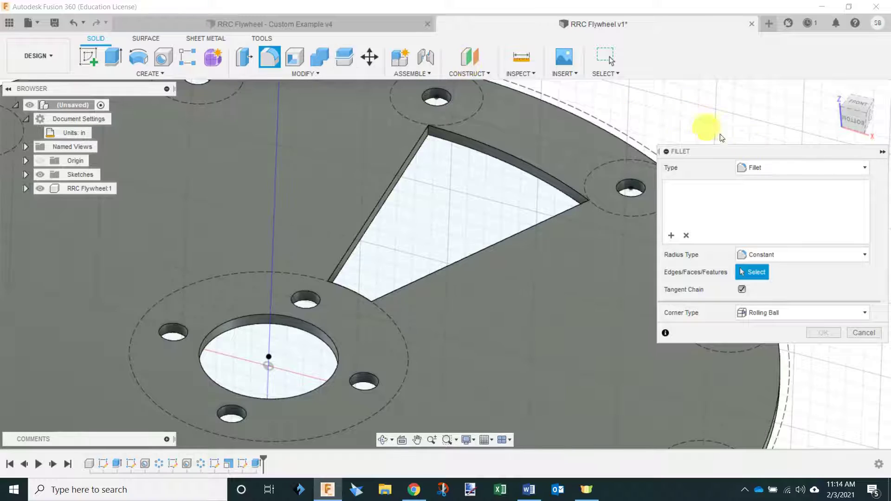
click(671, 236)
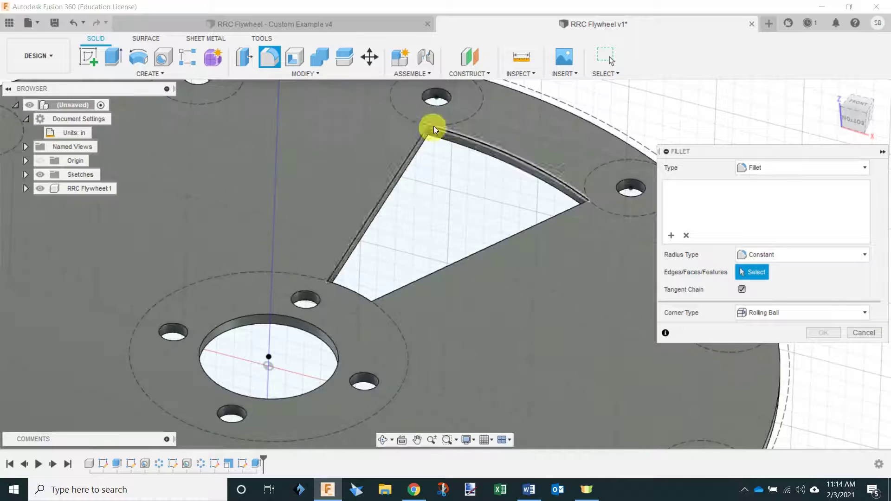
scroll(464, 109, up, 8)
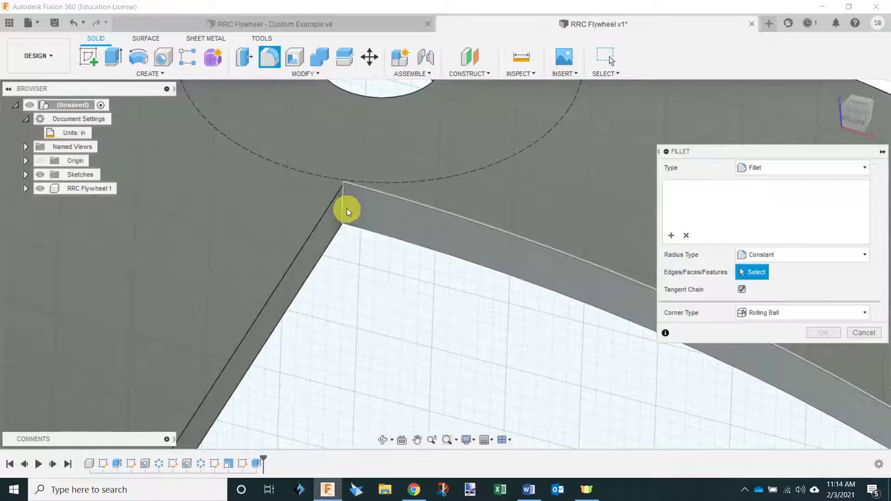
click(343, 208)
scroll(391, 154, down, 6)
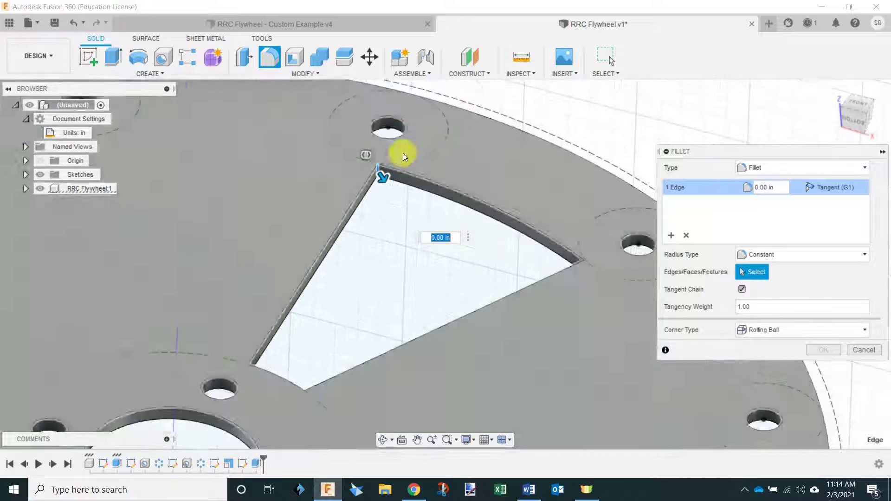
shift+middle_drag(403, 151, 494, 178)
scroll(493, 185, up, 6)
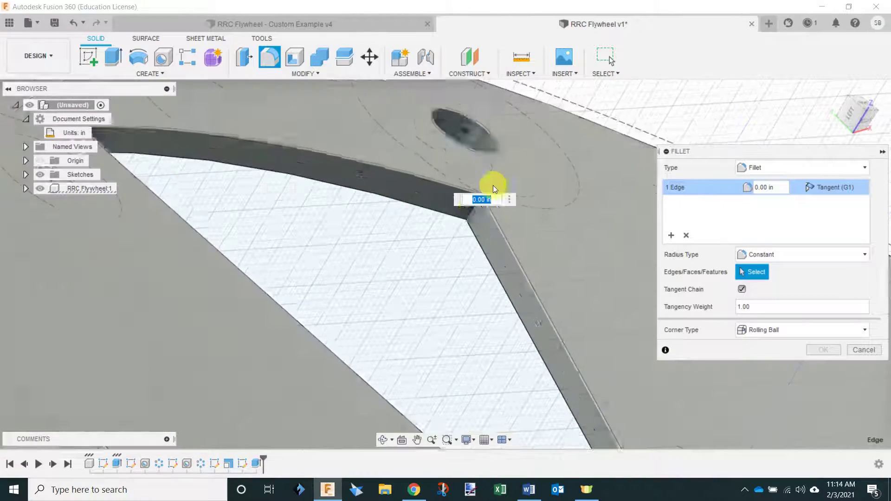
click(468, 209)
scroll(465, 177, down, 6)
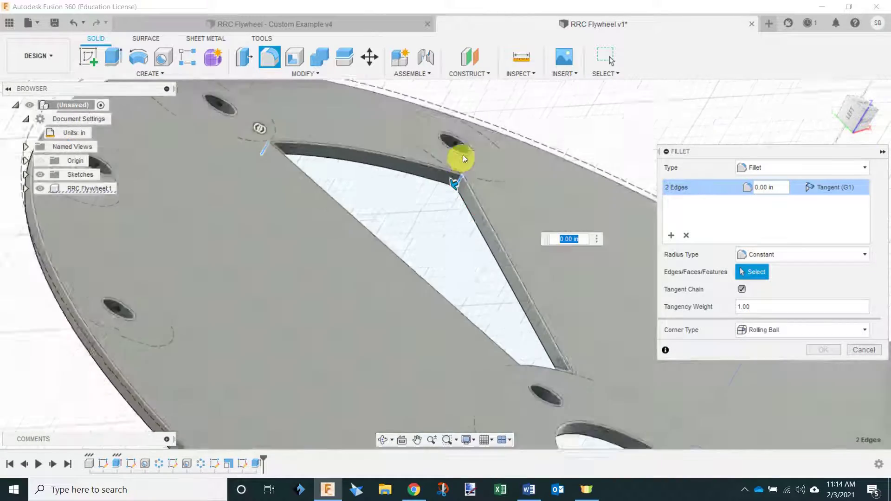
Add the two vertical corner edges at the wedge cutout's inner arc near the hub to the fillet selection.
shift+middle_drag(463, 154, 418, 190)
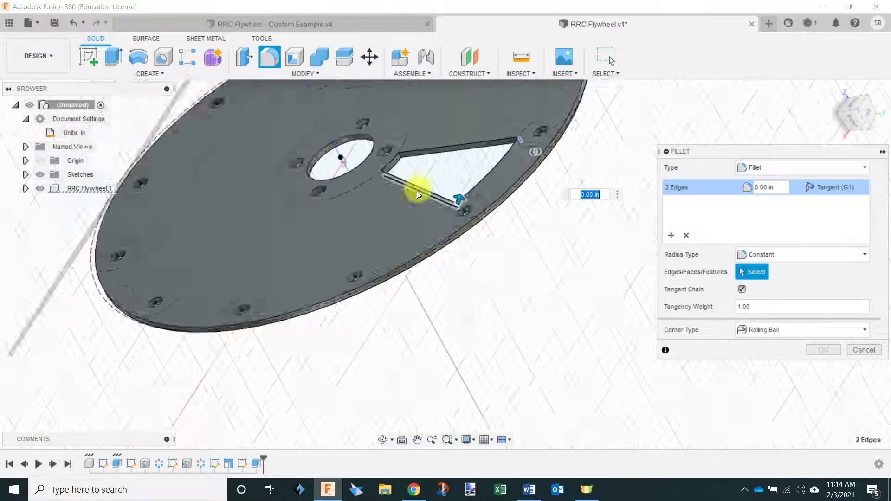
scroll(390, 111, up, 6)
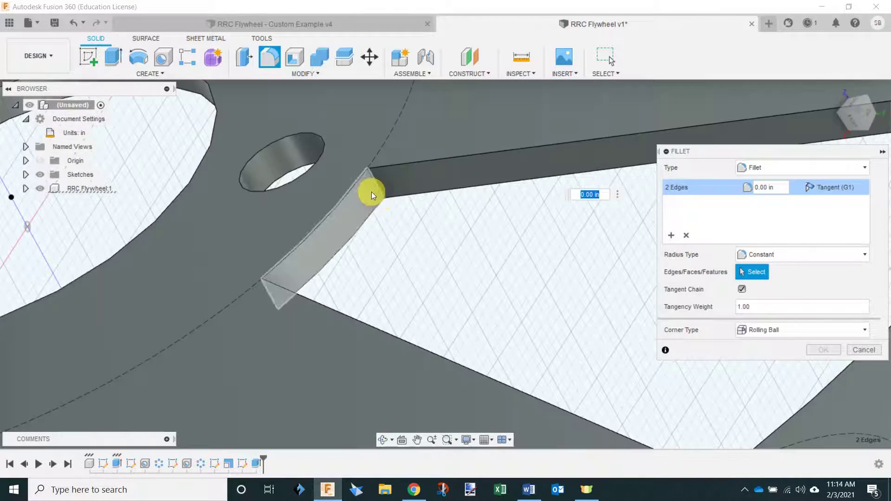
click(375, 185)
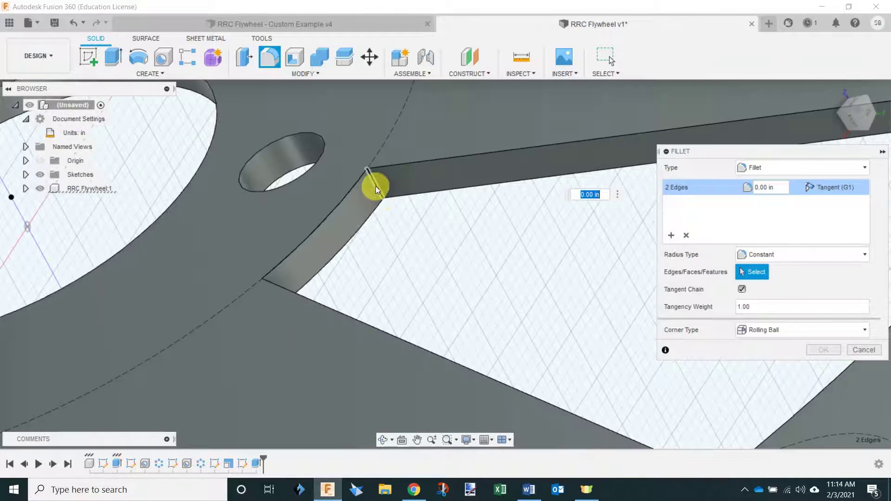
shift+middle_drag(374, 183, 262, 291)
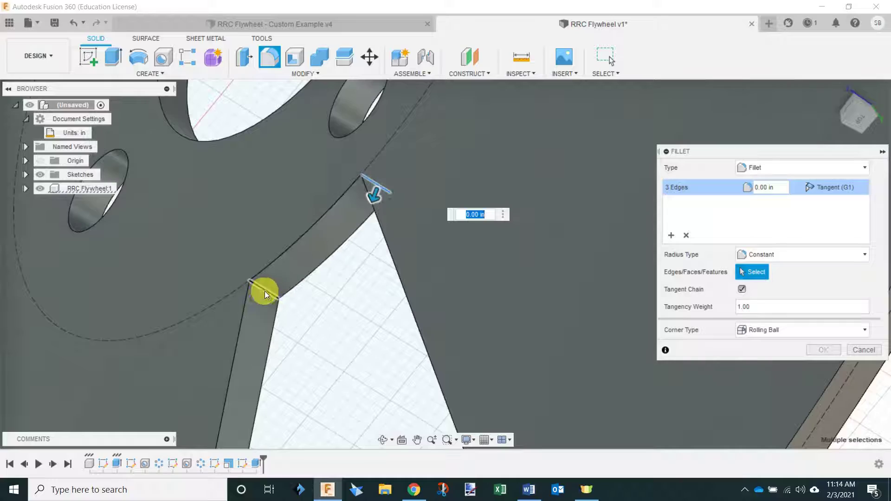
click(263, 291)
Set the fillet radius of the four cutout corner edges to .125/2 in and apply the fillet.
shift+middle_drag(299, 228, 366, 348)
scroll(316, 205, up, 2)
scroll(316, 205, up, 1)
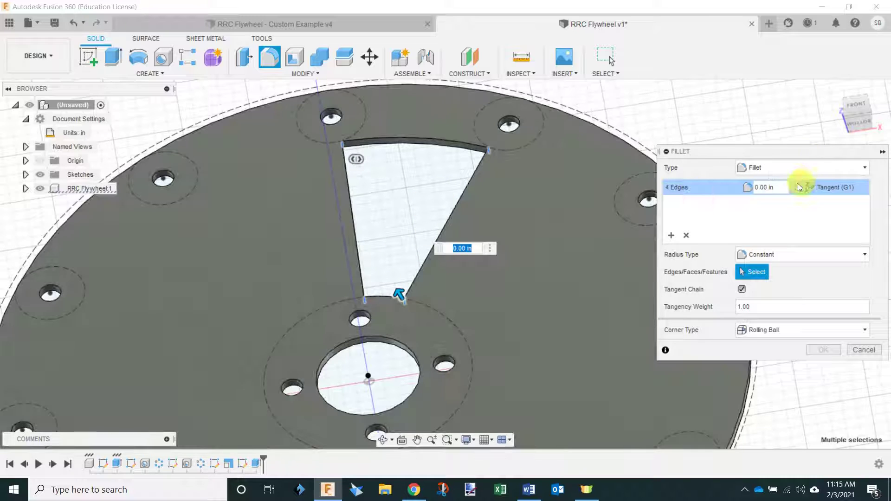
click(773, 188)
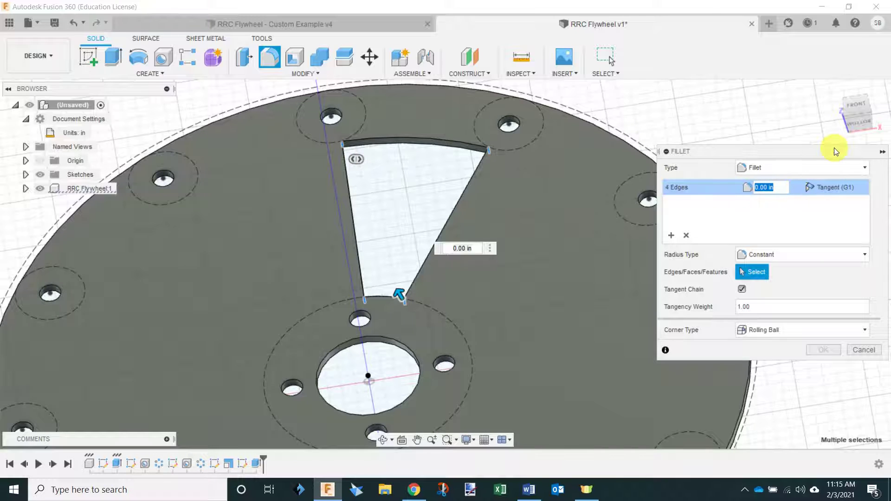
text(.125/2)
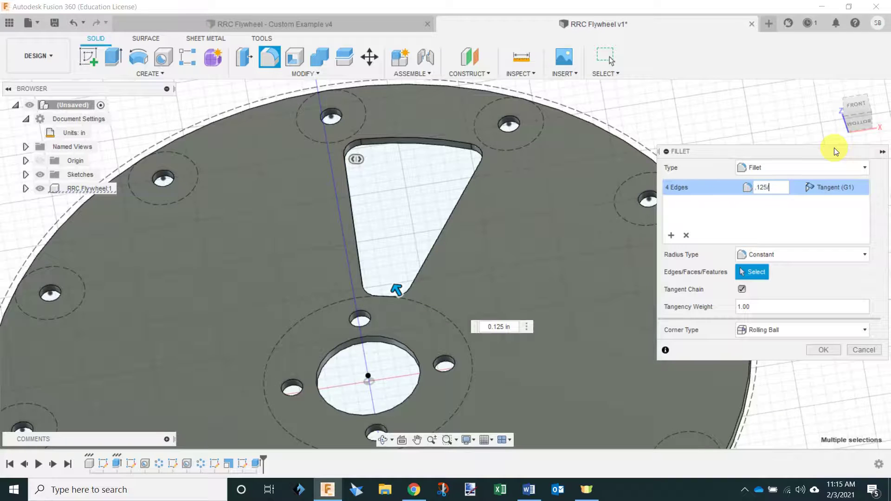
click(776, 185)
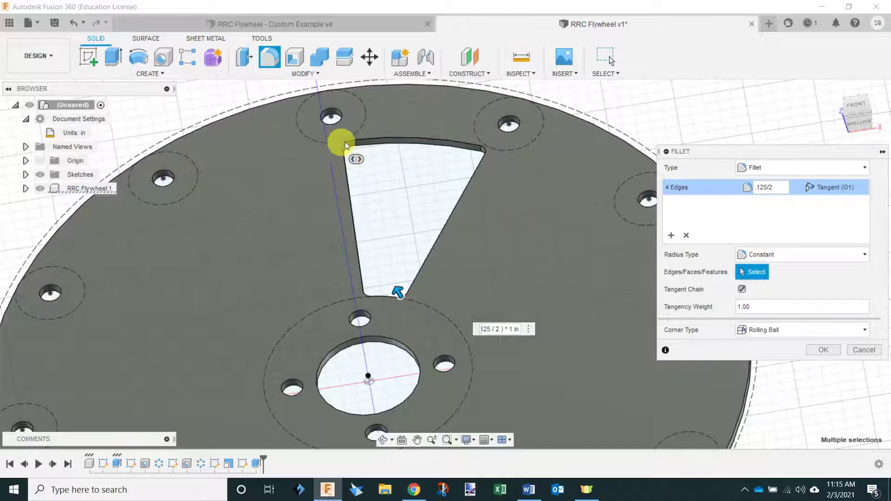
click(815, 348)
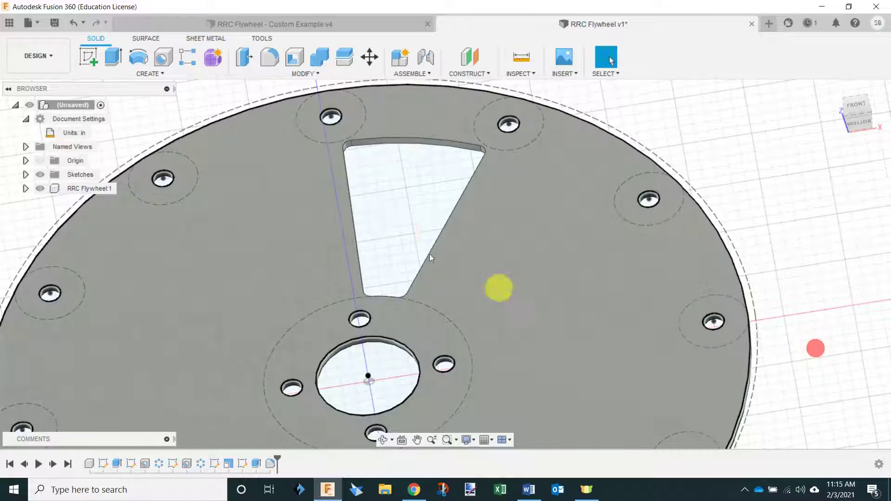
Measure the radius of the rounded edge at one outer corner of the wedge cutout.
shift+middle_drag(453, 193, 449, 233)
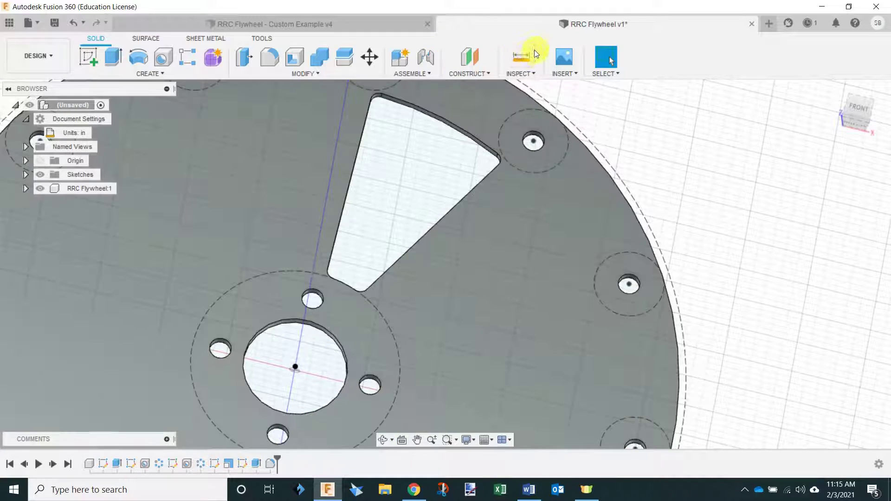
click(522, 54)
scroll(509, 157, down, 4)
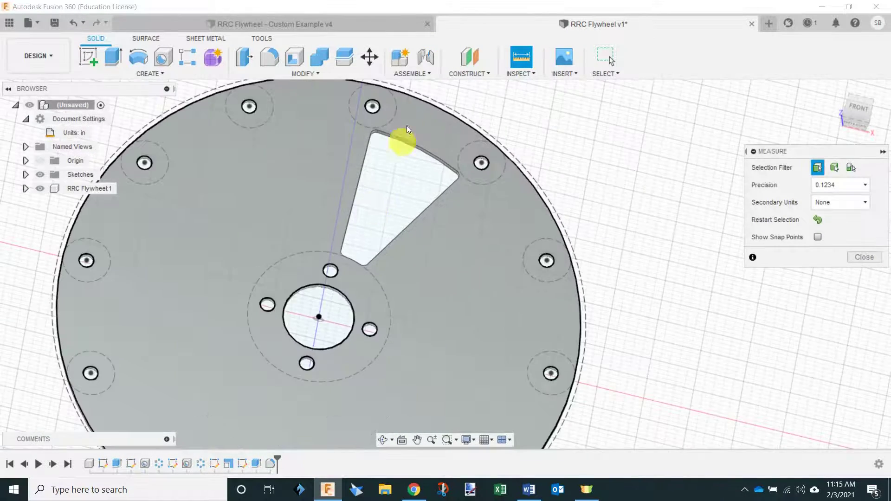
scroll(402, 139, up, 8)
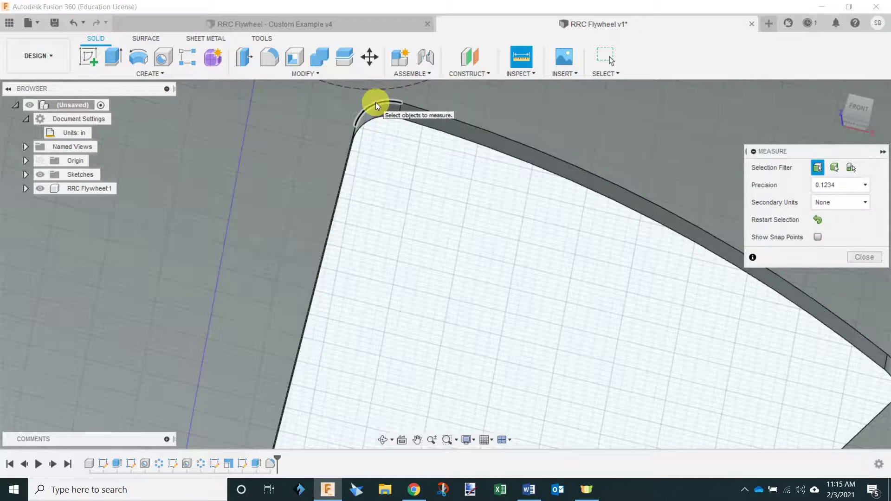
click(375, 102)
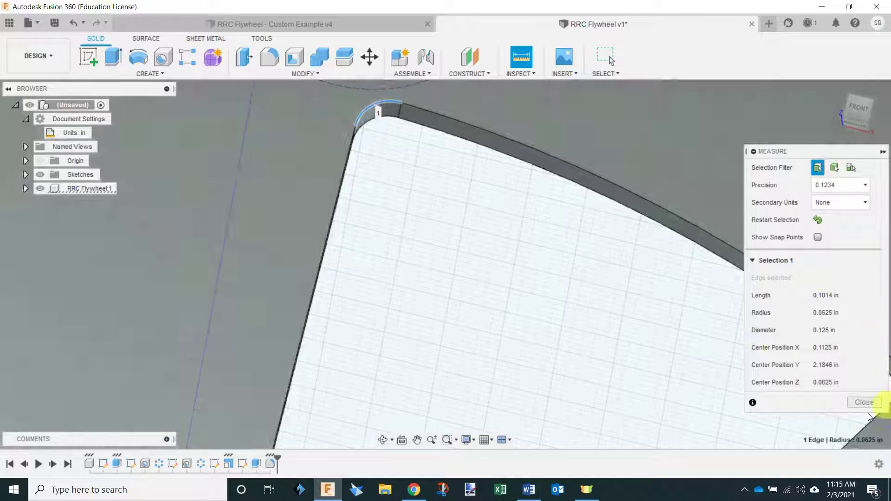
click(864, 402)
scroll(291, 279, down, 5)
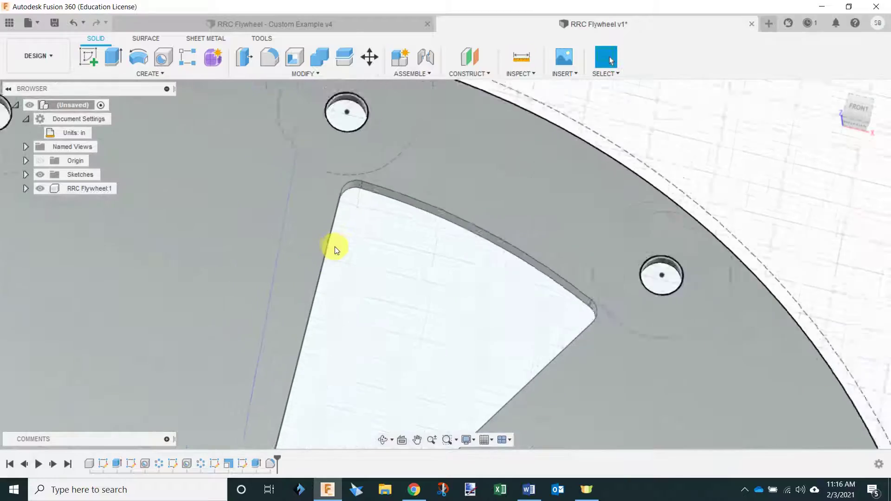
Start a circular pattern and select the wedge cutout's extrude and corner fillet features as its objects.
scroll(336, 246, down, 8)
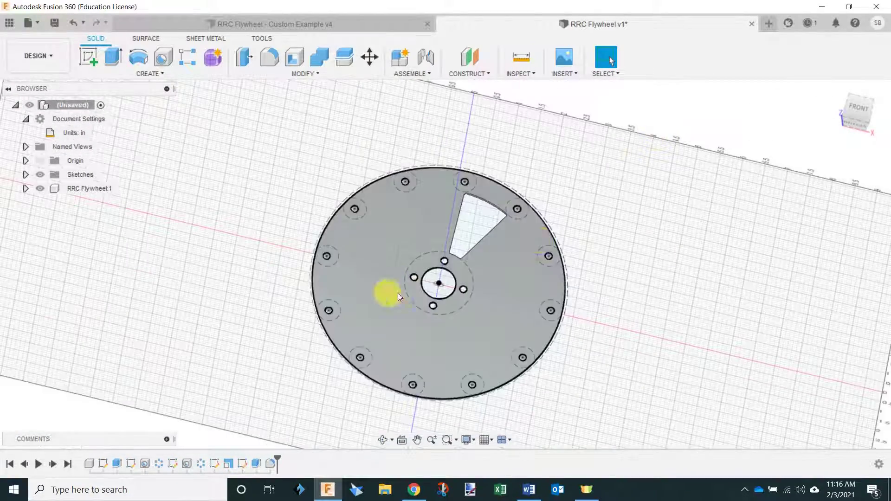
scroll(475, 246, up, 3)
shift+middle_drag(439, 249, 413, 212)
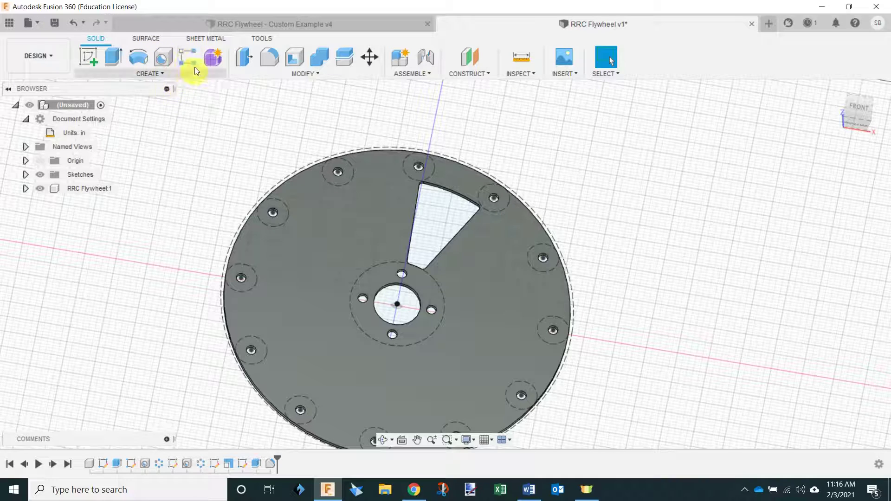
click(165, 72)
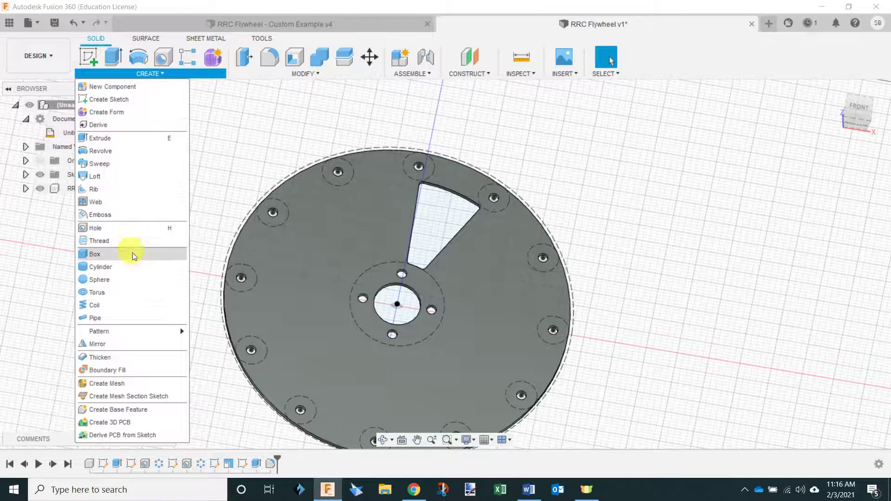
mouse_move(136, 332)
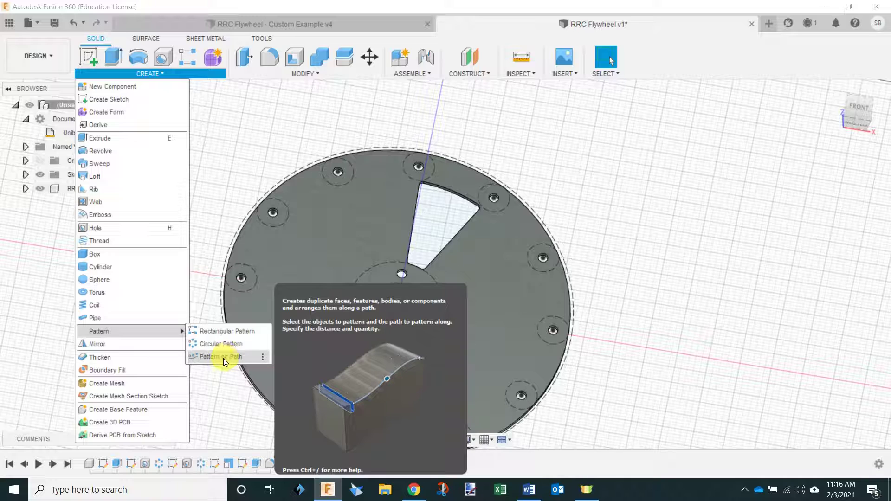
click(245, 345)
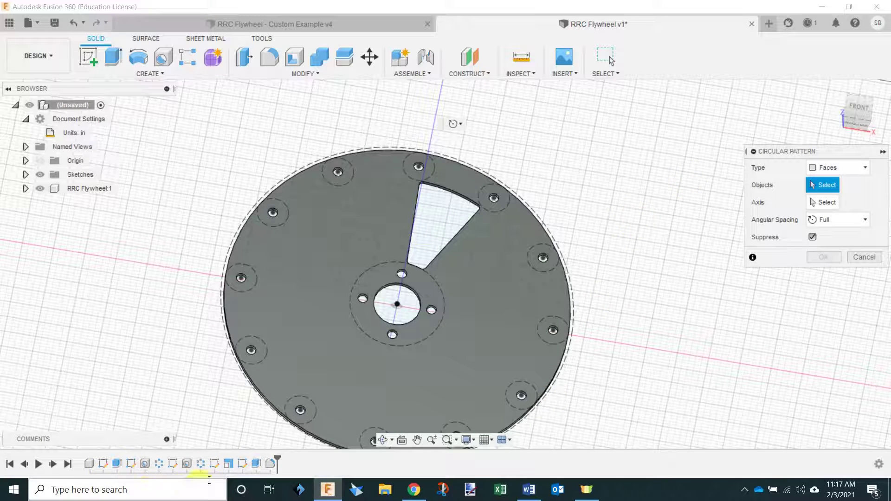
click(256, 463)
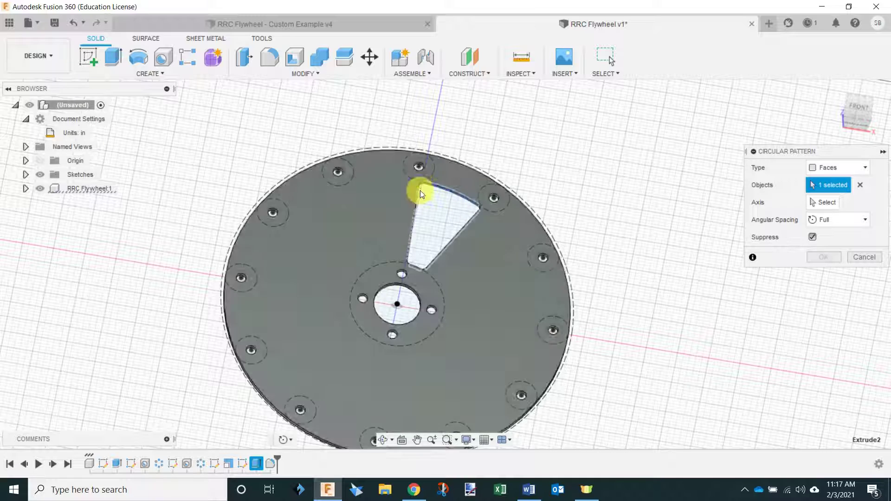
click(271, 462)
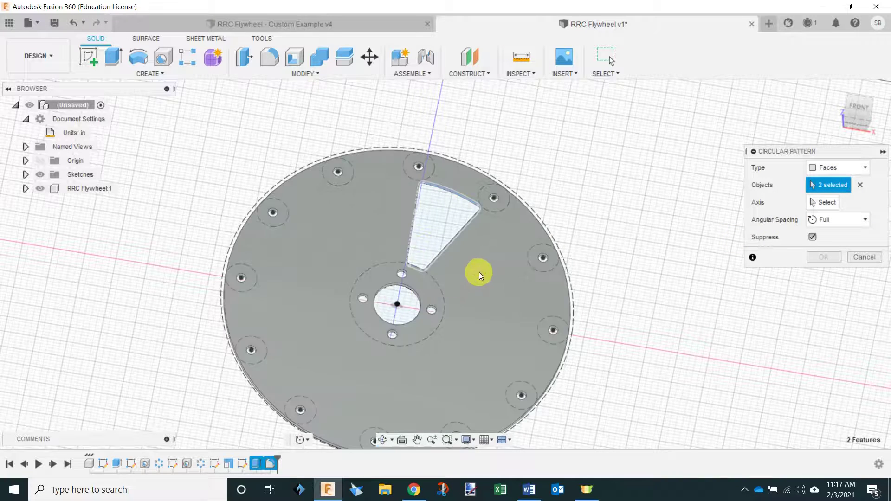
mouse_move(478, 272)
shift+middle_down()
mouse_move(455, 232)
mouse_move(430, 267)
mouse_move(480, 284)
shift+middle_up()
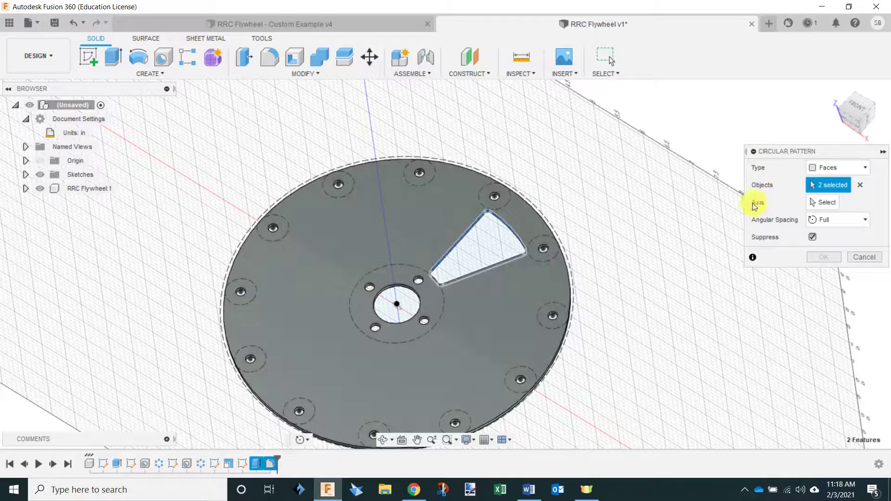
Use the Z axis through the centre of the hub bore as the circular pattern's axis.
click(831, 203)
scroll(394, 320, up, 3)
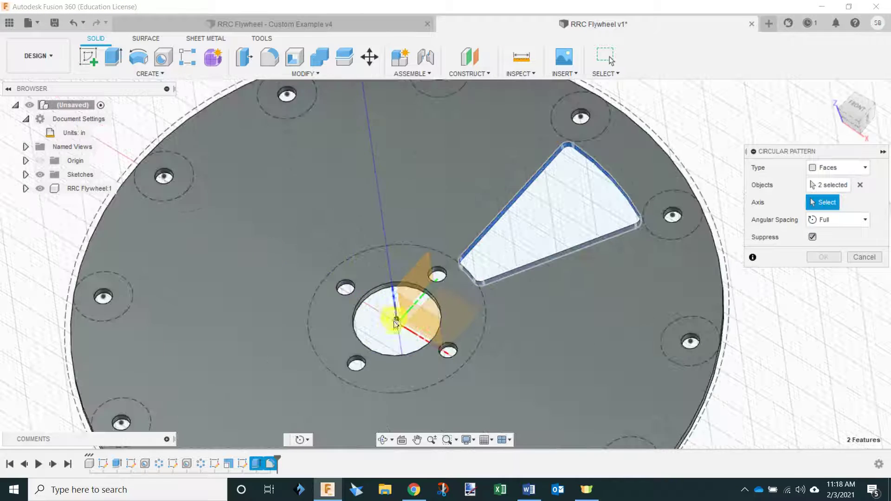
scroll(394, 324, up, 2)
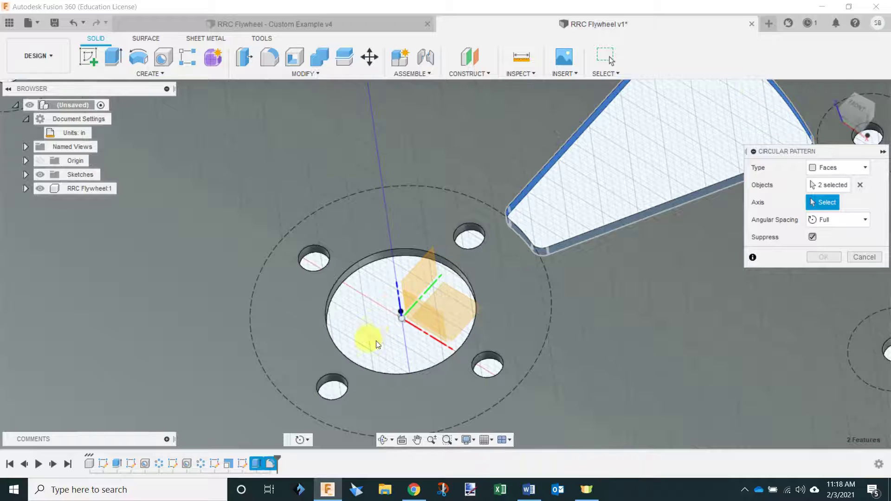
click(398, 299)
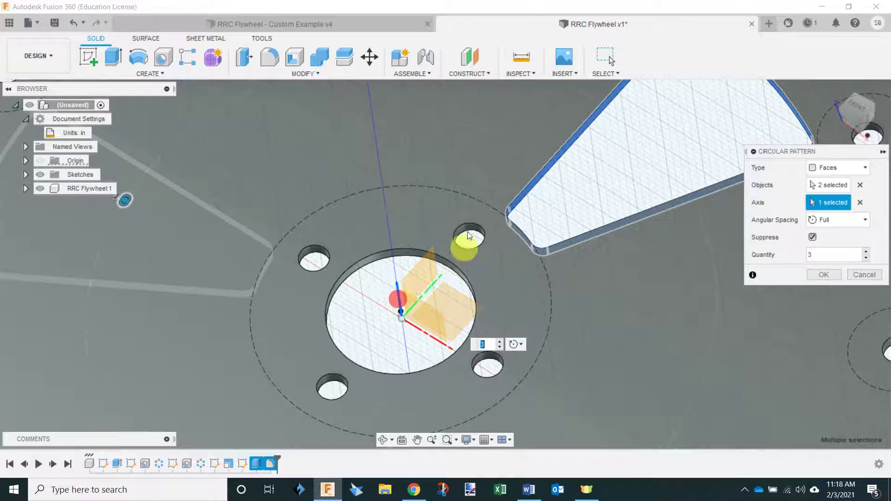
scroll(467, 232, down, 3)
scroll(529, 231, down, 2)
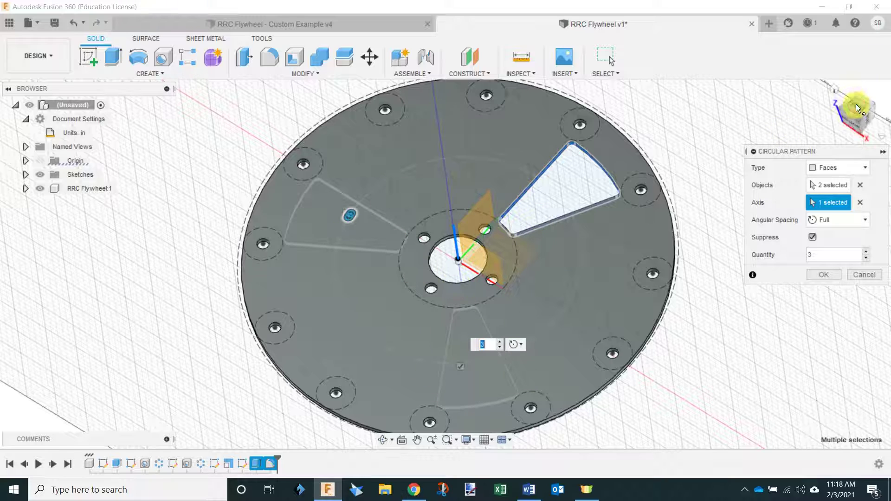
drag(856, 104, 843, 116)
click(843, 116)
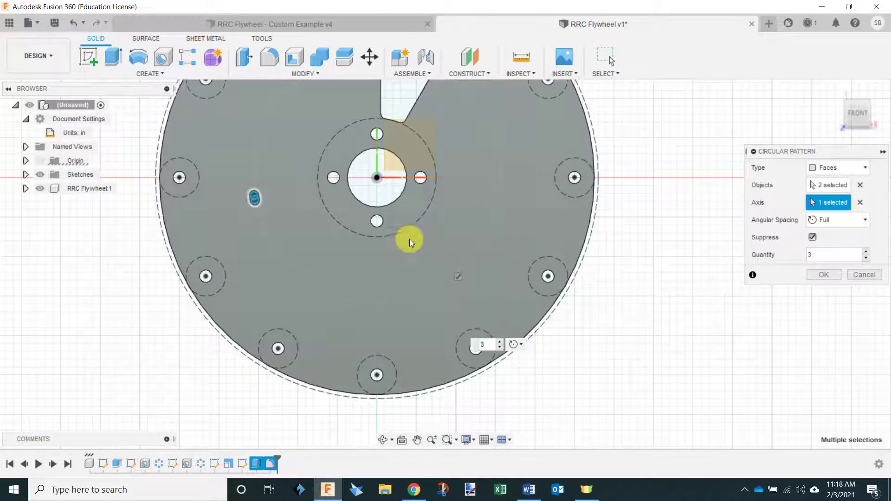
shift+middle_drag(391, 296, 483, 185)
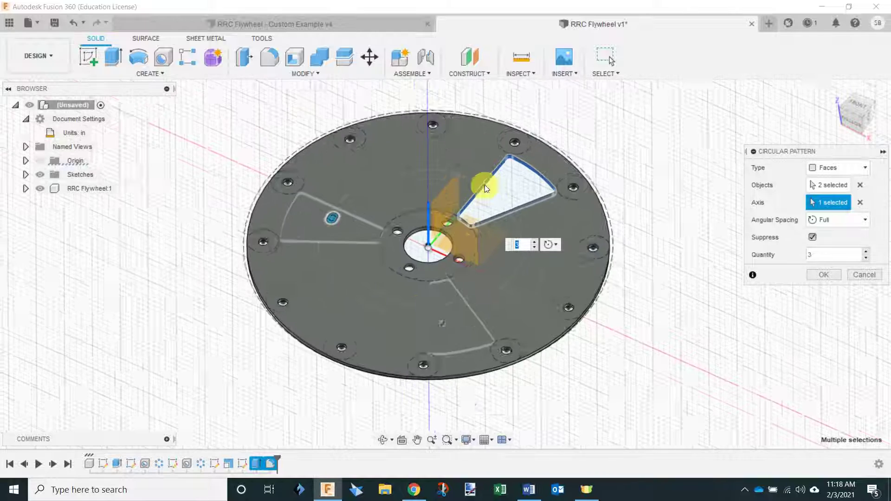
Raise the circular pattern's quantity to 12 with full angular spacing.
click(535, 241)
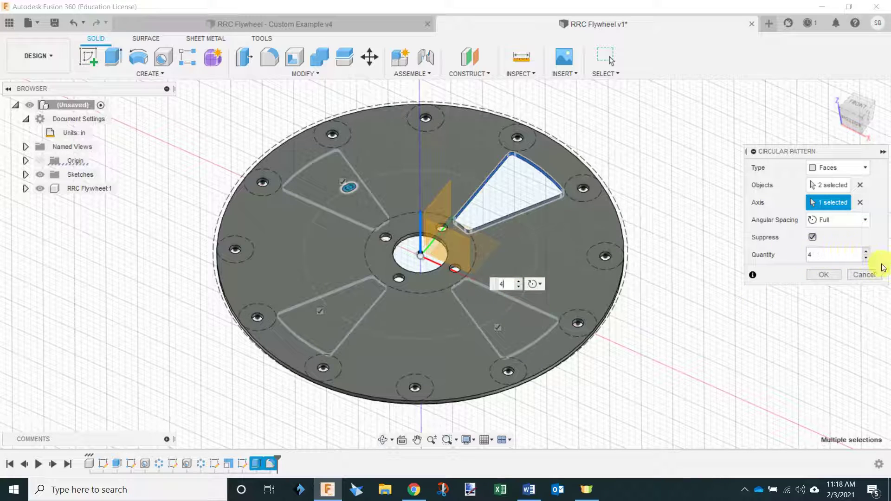
click(865, 251)
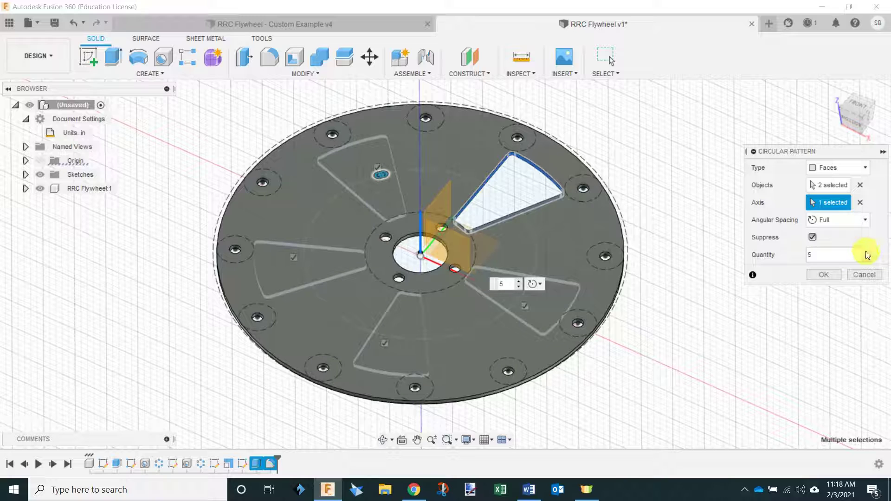
click(866, 252)
click(867, 252)
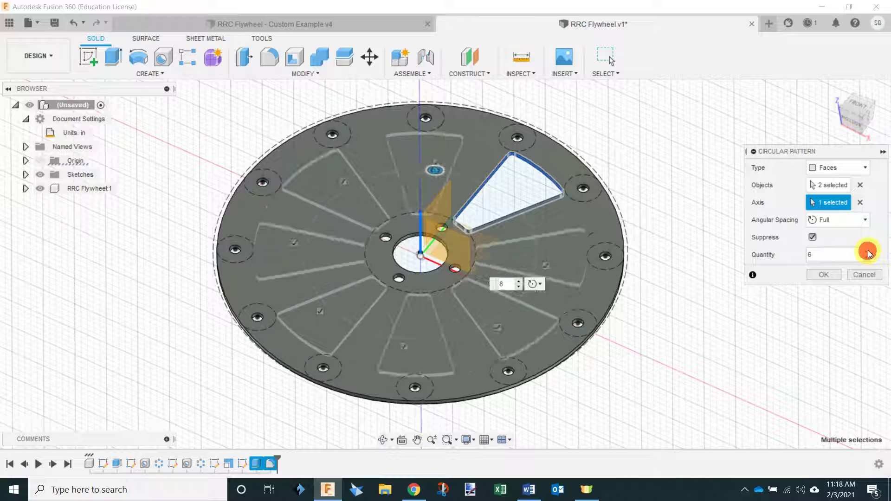
click(866, 252)
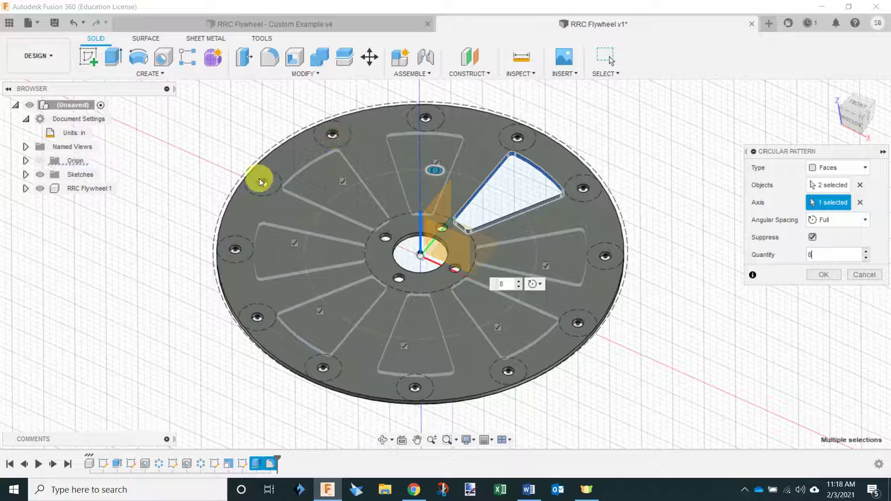
click(866, 250)
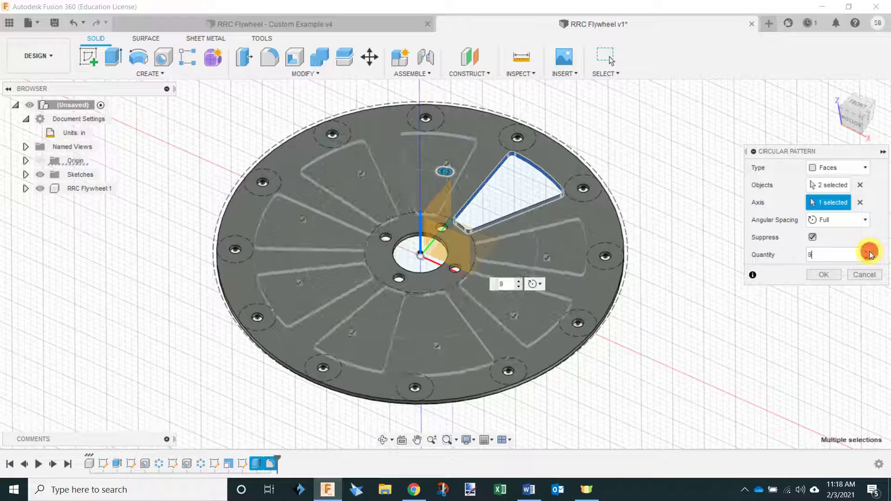
click(867, 252)
click(866, 251)
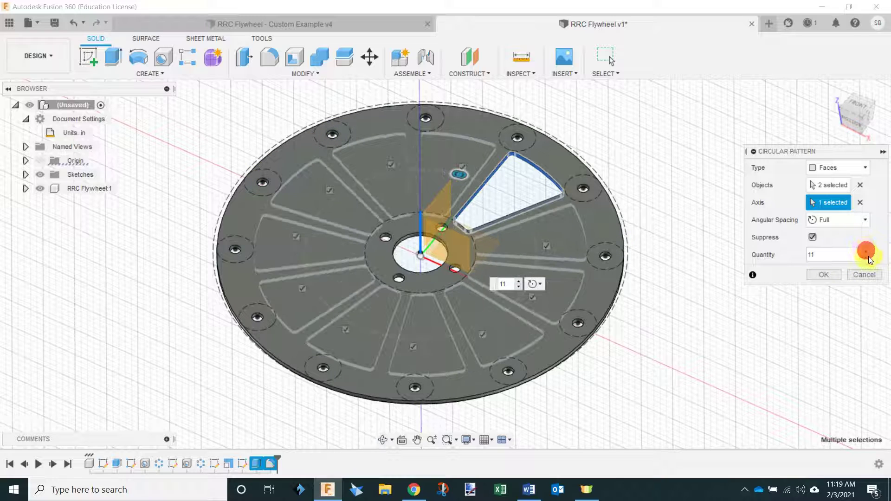
click(866, 251)
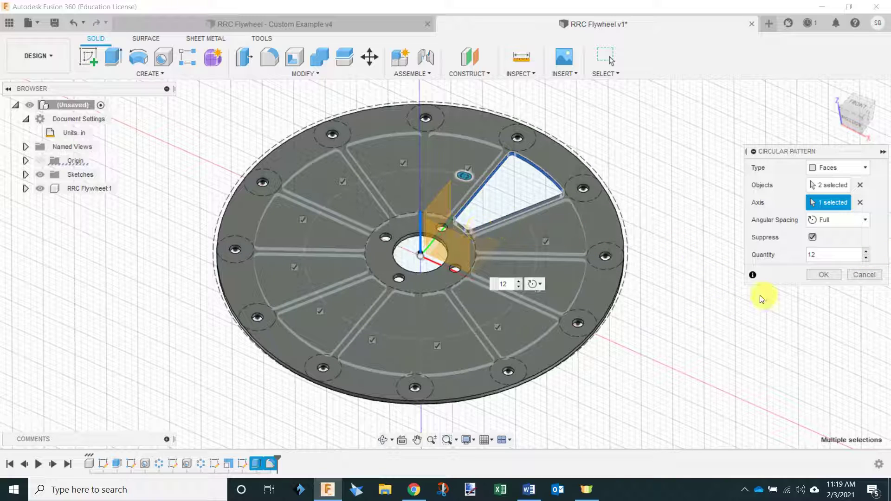
click(824, 277)
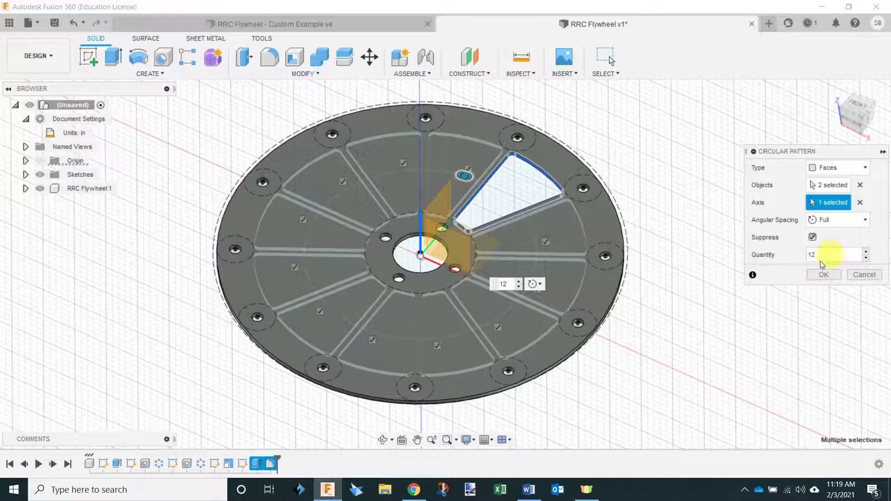
Try quantities of 13 and 14, inspect the ribs between neighbouring wedges, and return the pattern quantity to 12.
click(866, 251)
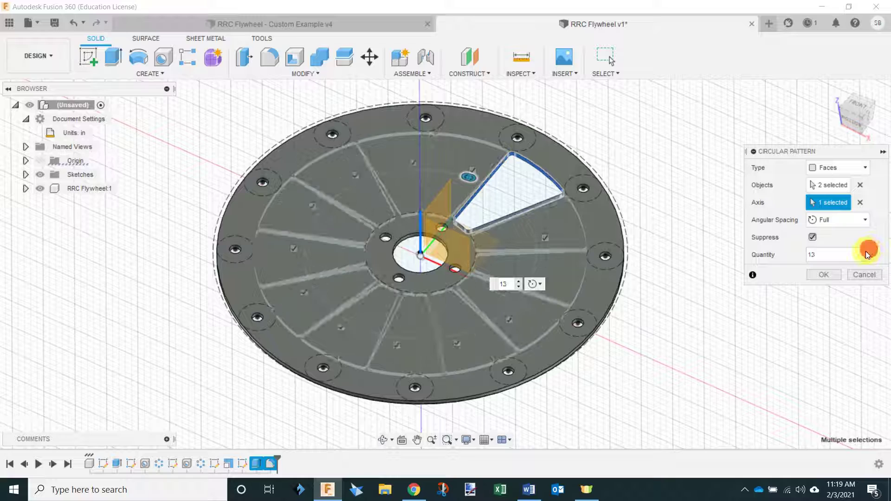
scroll(384, 176, up, 3)
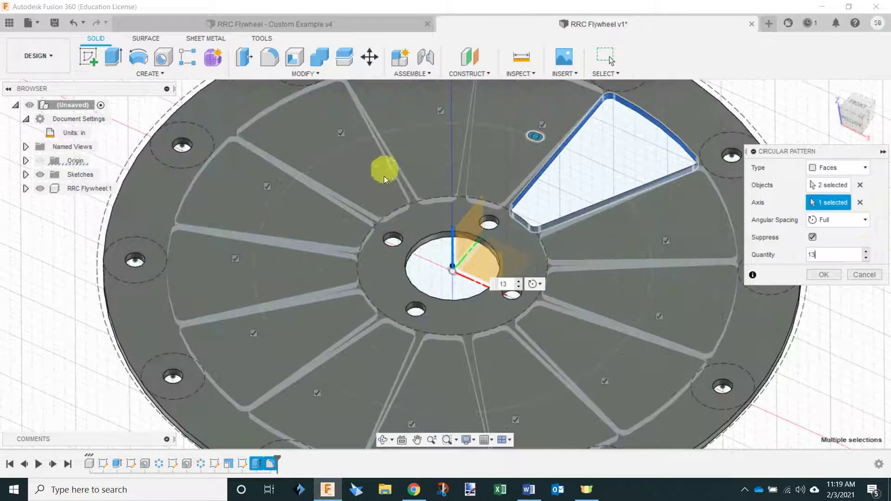
scroll(510, 232, down, 3)
scroll(477, 147, up, 5)
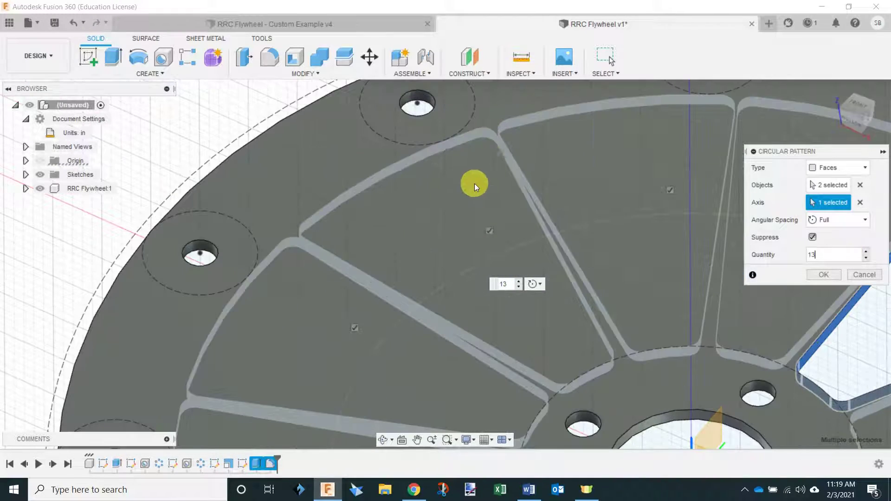
shift+middle_drag(471, 312, 520, 239)
click(507, 117)
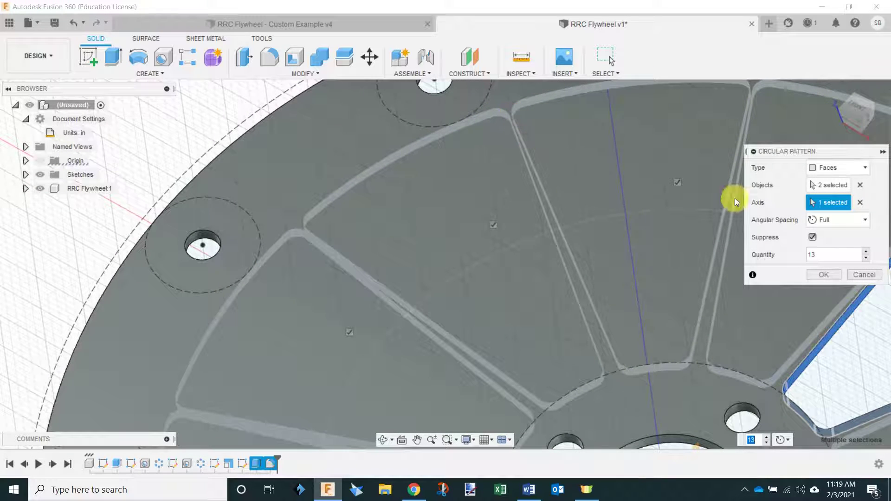
click(865, 251)
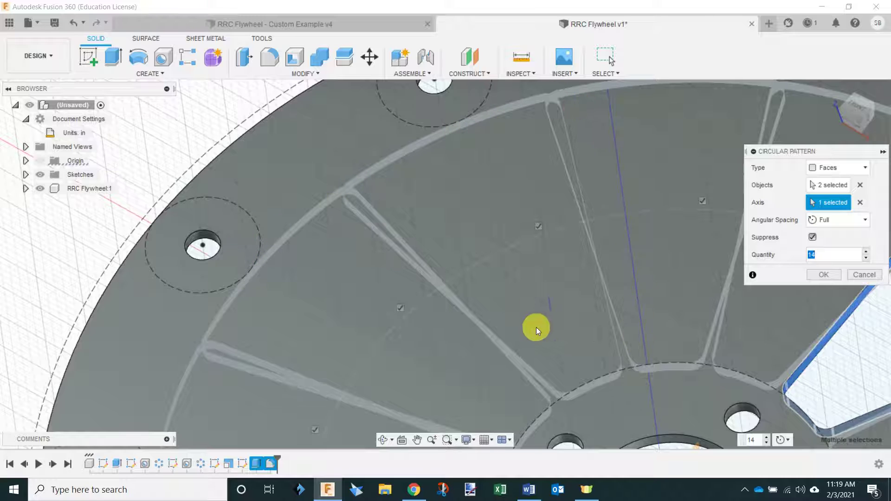
scroll(534, 195, down, 3)
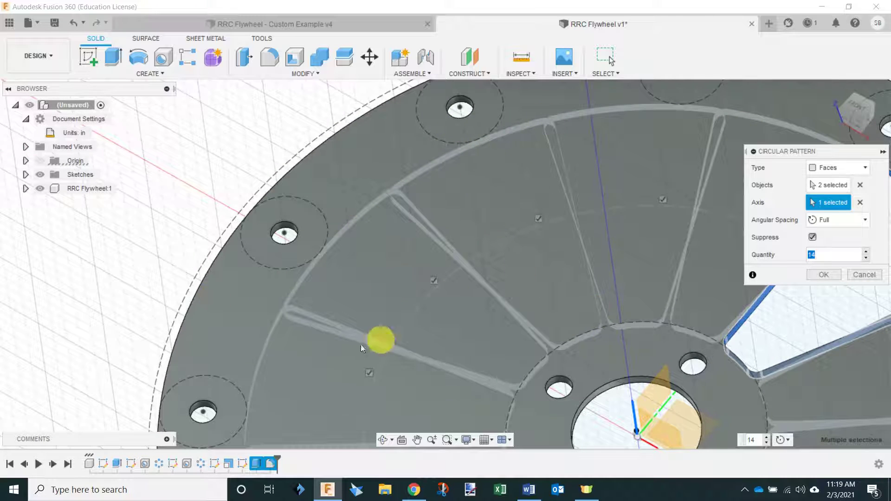
scroll(464, 229, down, 5)
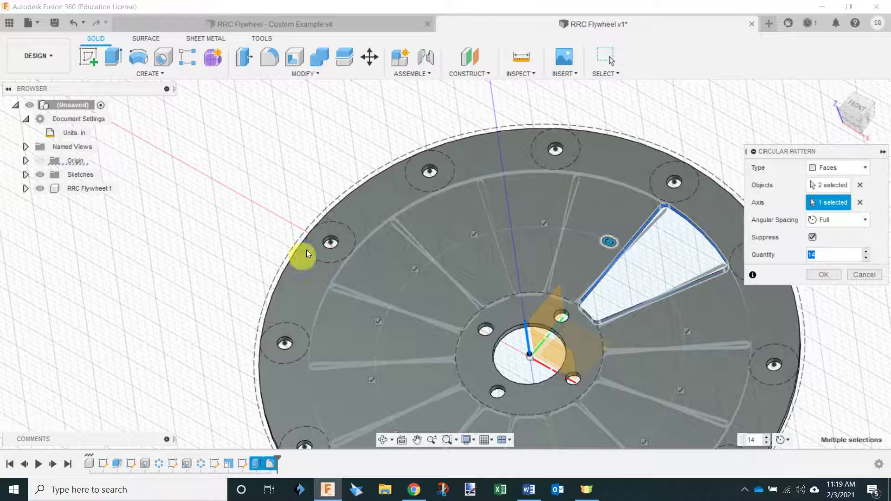
click(866, 259)
click(866, 259)
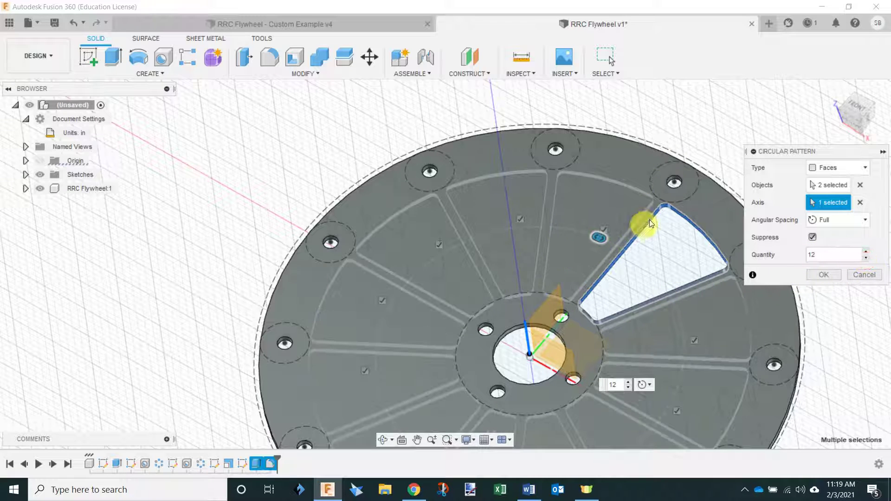
Complete the circular pattern of 12 rounded wedge cutouts around the flywheel's hub.
scroll(589, 249, down, 2)
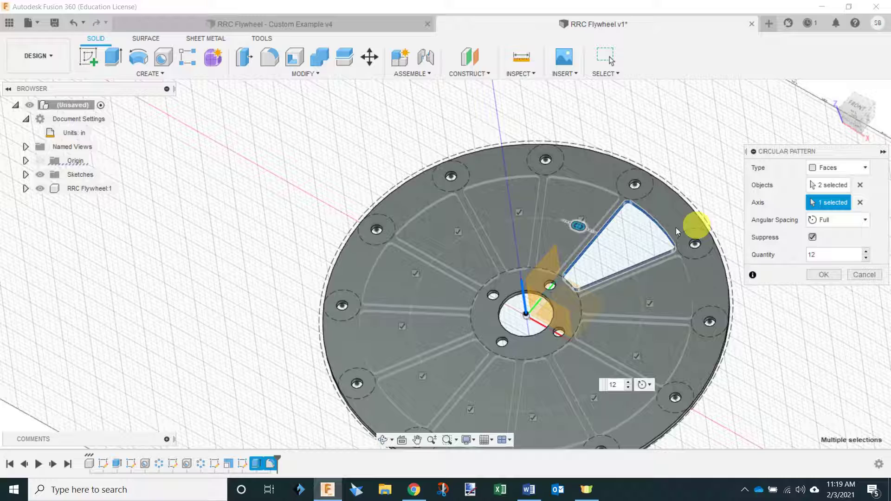
click(817, 274)
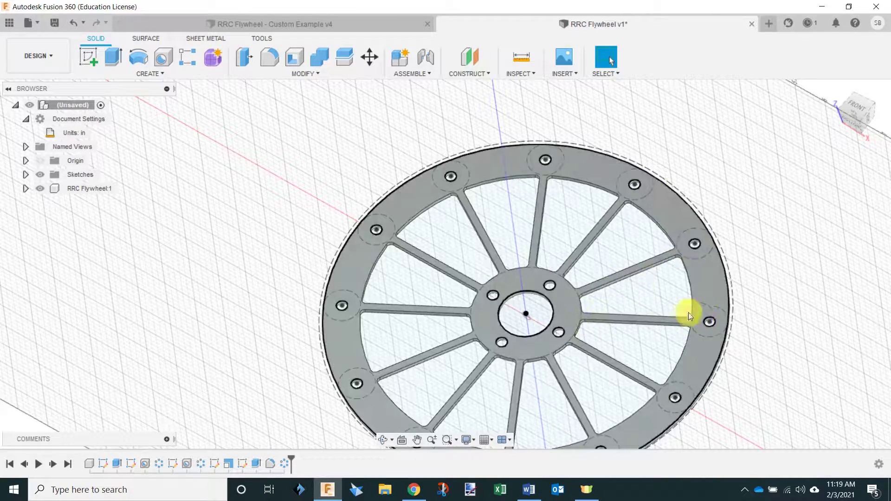
Examine the patterned cutouts, checking the spokes, the rim around the outer bolt holes and the hub around the bore.
scroll(613, 322, down, 2)
scroll(575, 340, up, 2)
shift+middle_drag(575, 340, 595, 353)
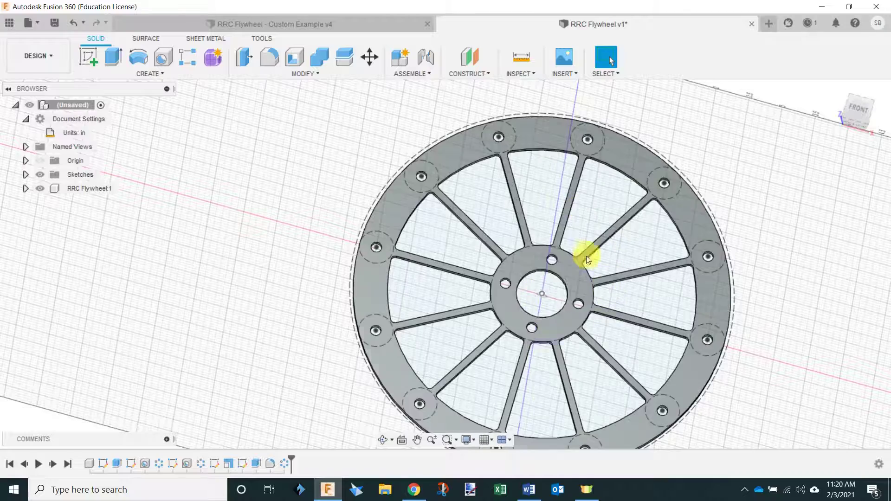
scroll(420, 188, down, 3)
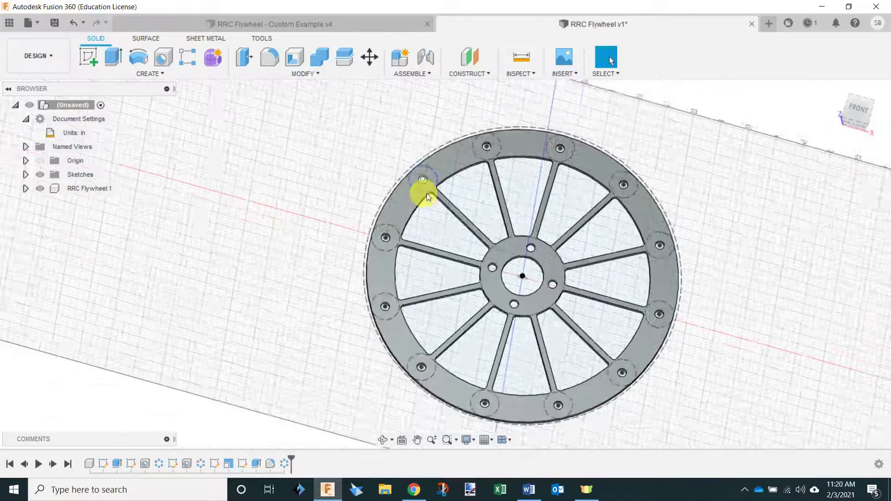
scroll(515, 250, up, 2)
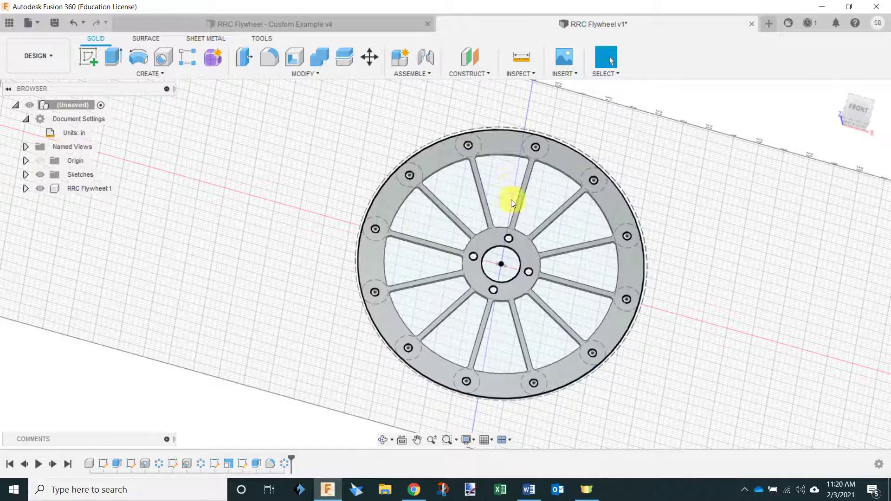
scroll(554, 147, up, 5)
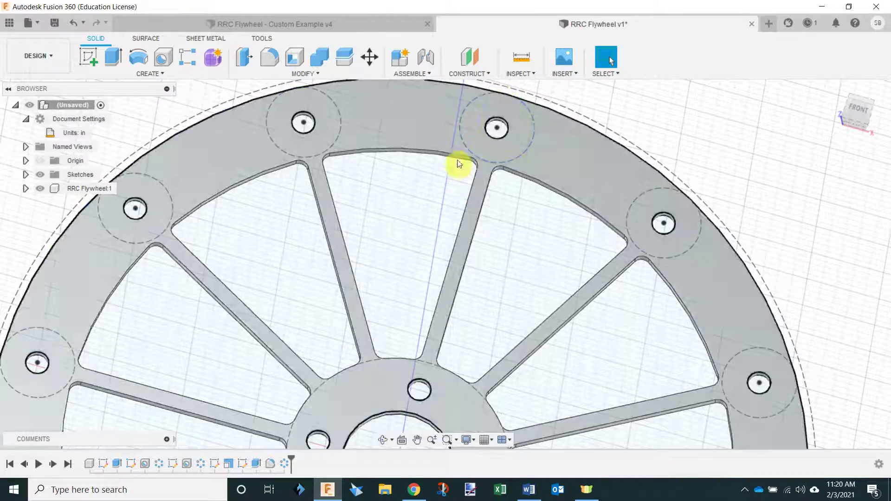
scroll(543, 130, down, 2)
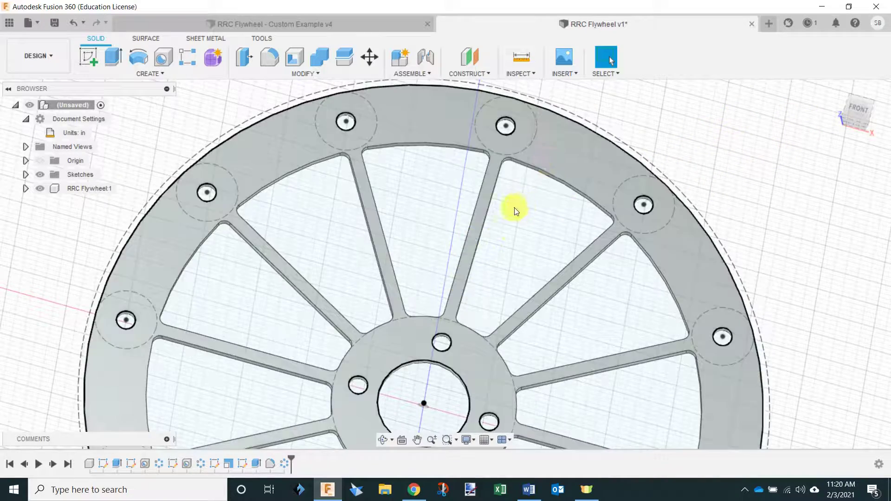
scroll(561, 146, down, 3)
scroll(503, 302, up, 3)
scroll(508, 260, down, 1)
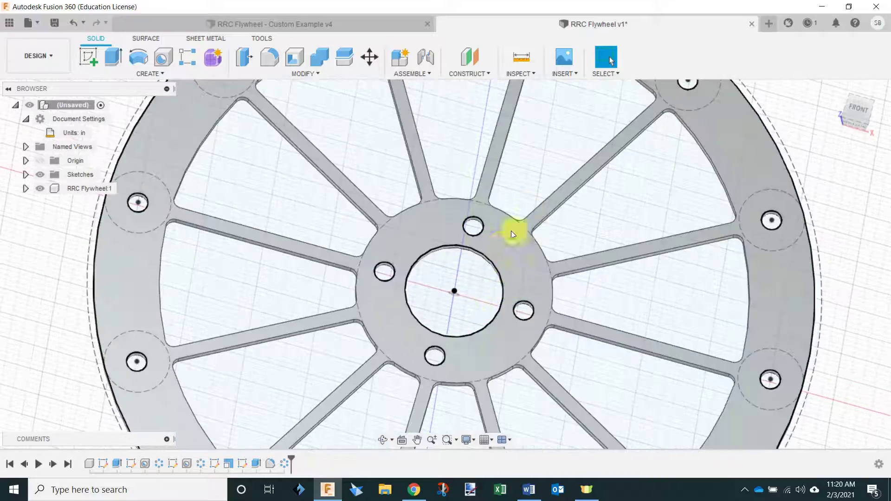
scroll(417, 348, up, 2)
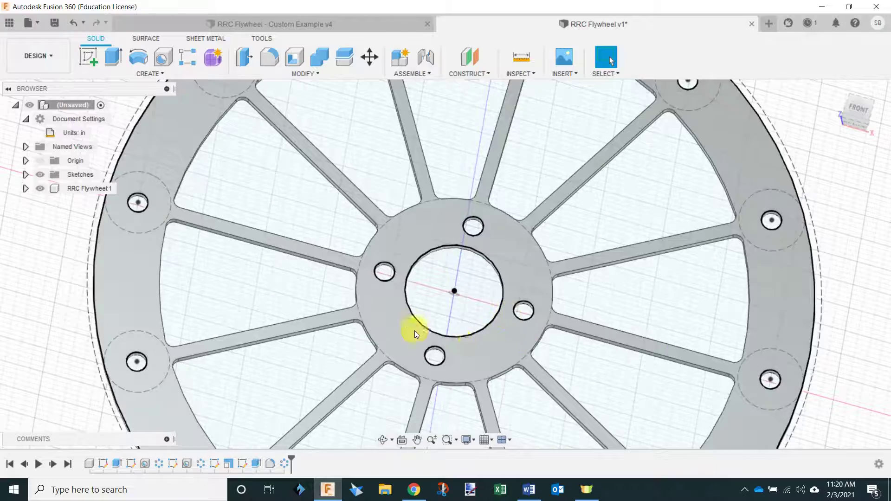
scroll(414, 330, down, 6)
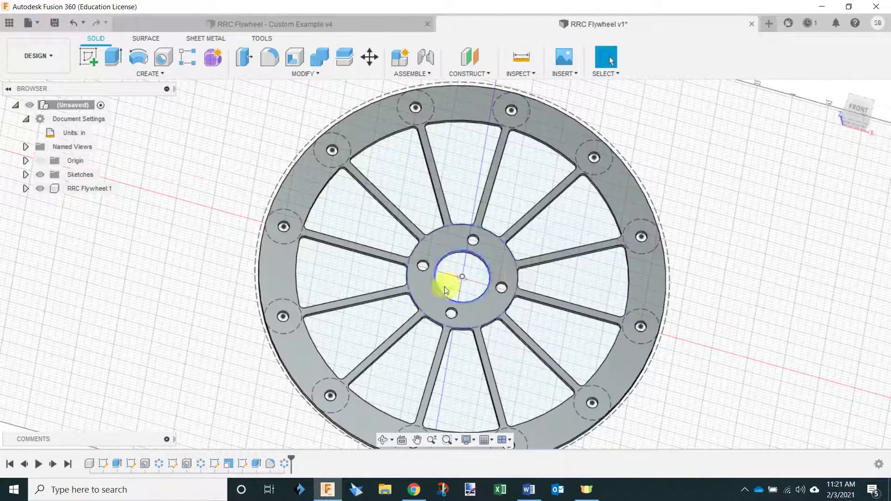
scroll(428, 135, down, 3)
scroll(452, 180, up, 2)
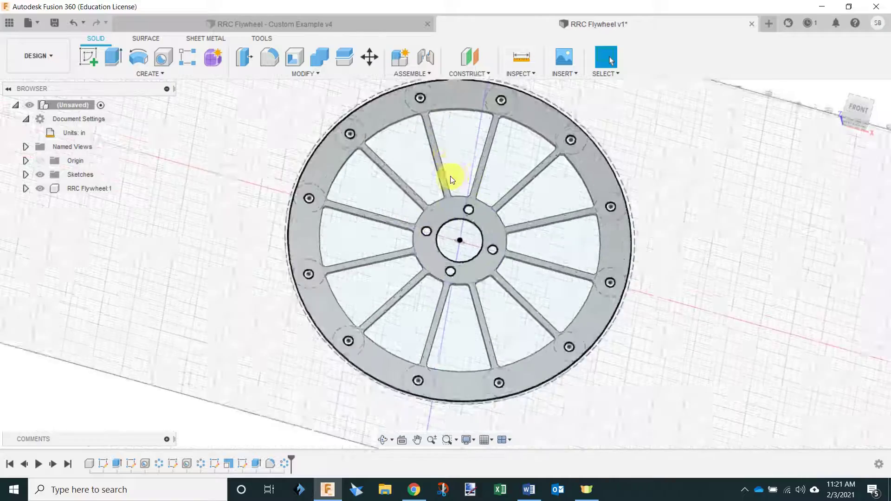
Inspect the cutouts' rounded corners up close where the spokes meet the rim, from several angles.
mouse_move(449, 175)
shift+middle_down()
mouse_move(459, 155)
mouse_move(452, 179)
mouse_move(460, 180)
shift+middle_up()
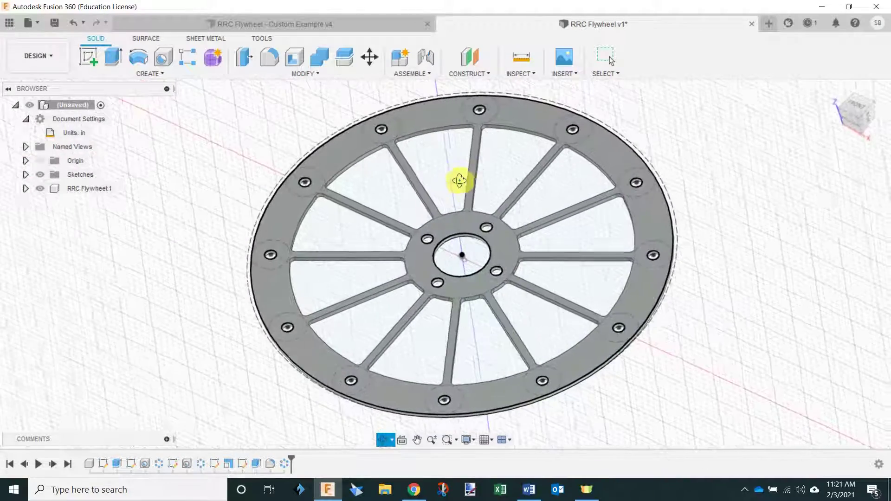
key(Escape)
scroll(503, 116, up, 4)
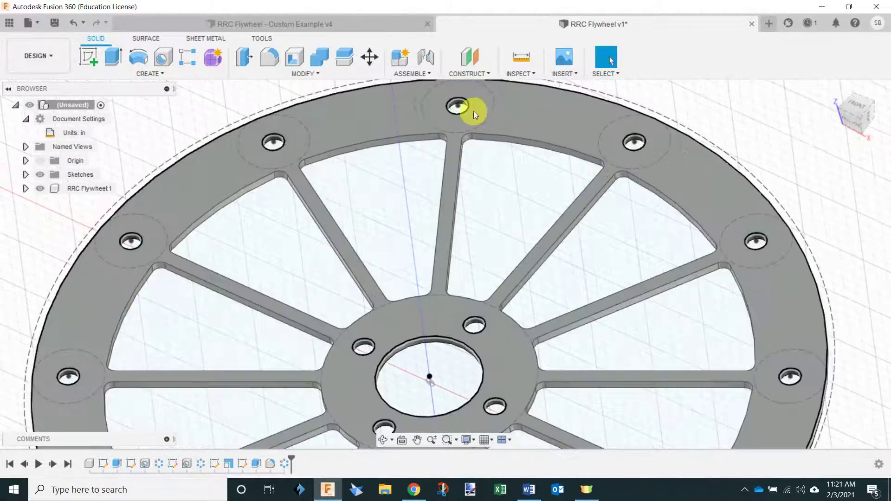
scroll(473, 111, up, 5)
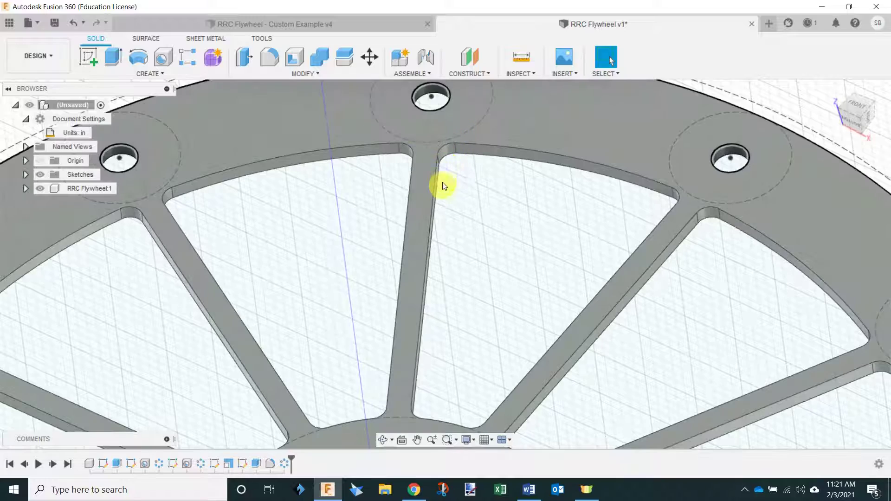
shift+middle_drag(480, 237, 475, 147)
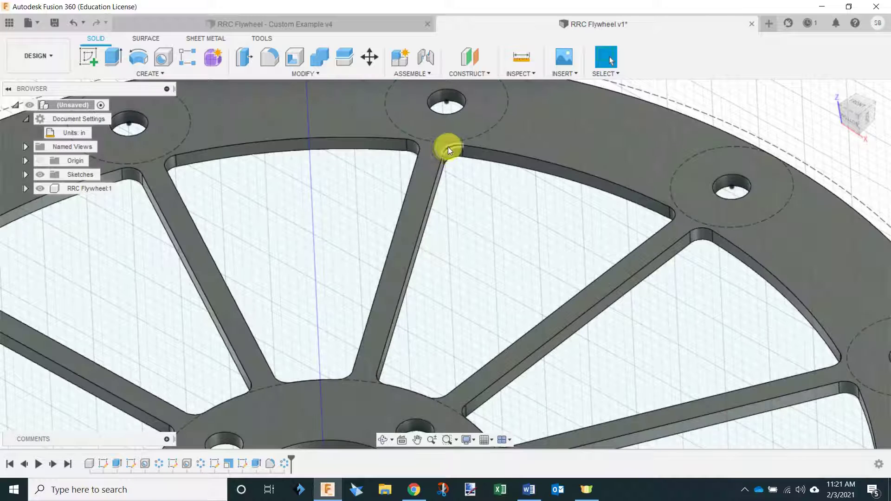
shift+middle_drag(449, 146, 504, 230)
scroll(504, 229, down, 5)
scroll(521, 223, up, 4)
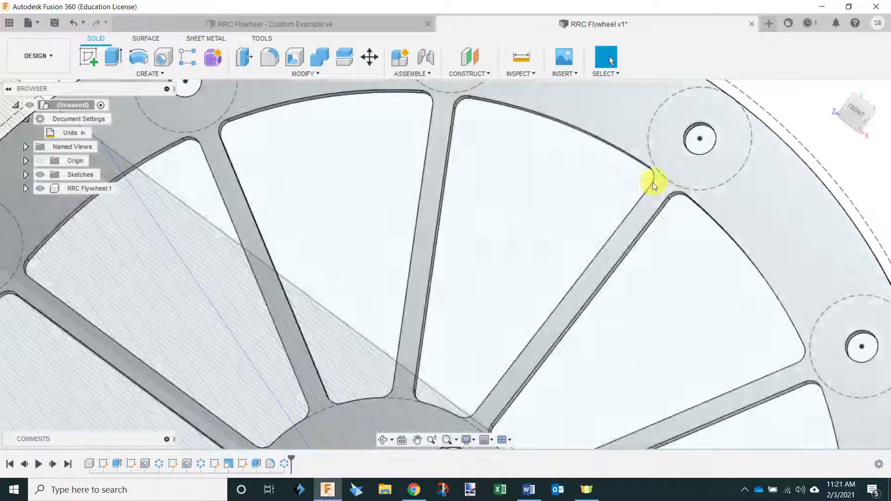
scroll(475, 176, down, 1)
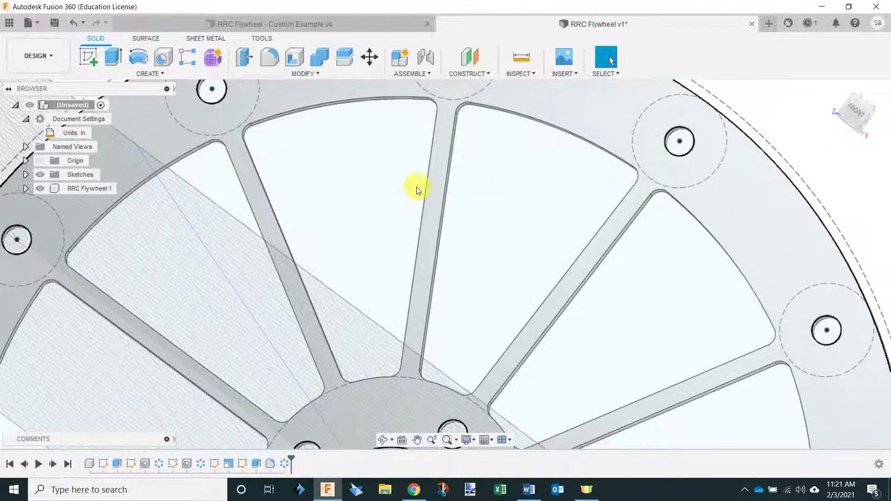
Fit the whole flywheel in view and look at it straight on from the front.
key(F6)
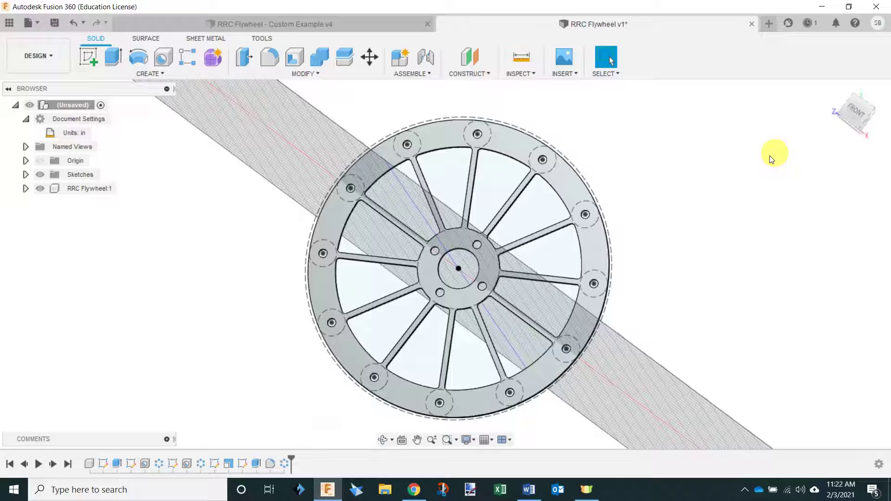
click(858, 113)
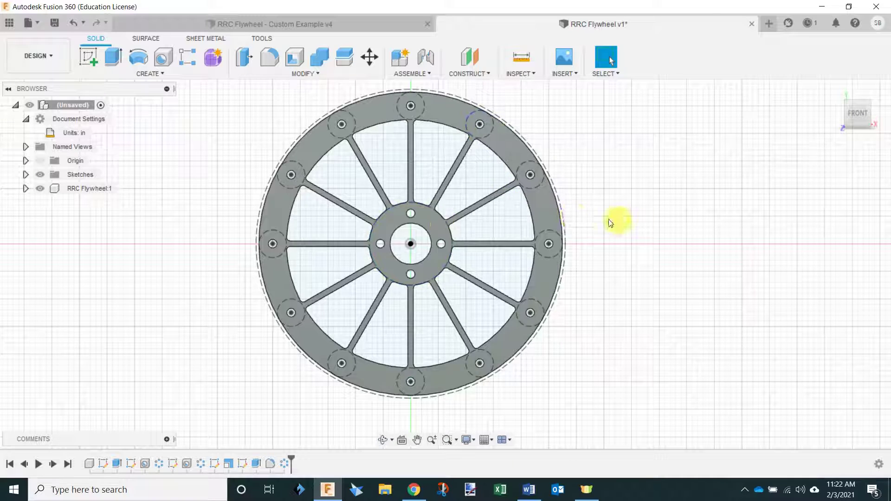
scroll(657, 218, down, 2)
scroll(567, 160, up, 2)
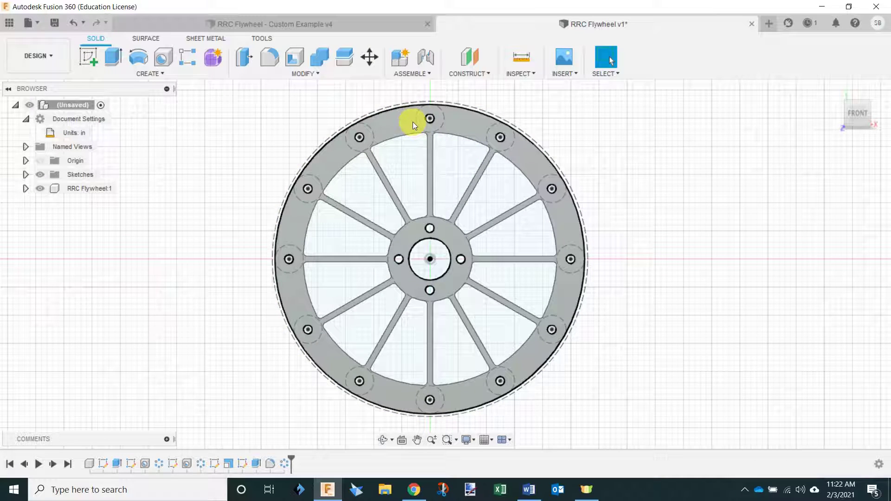